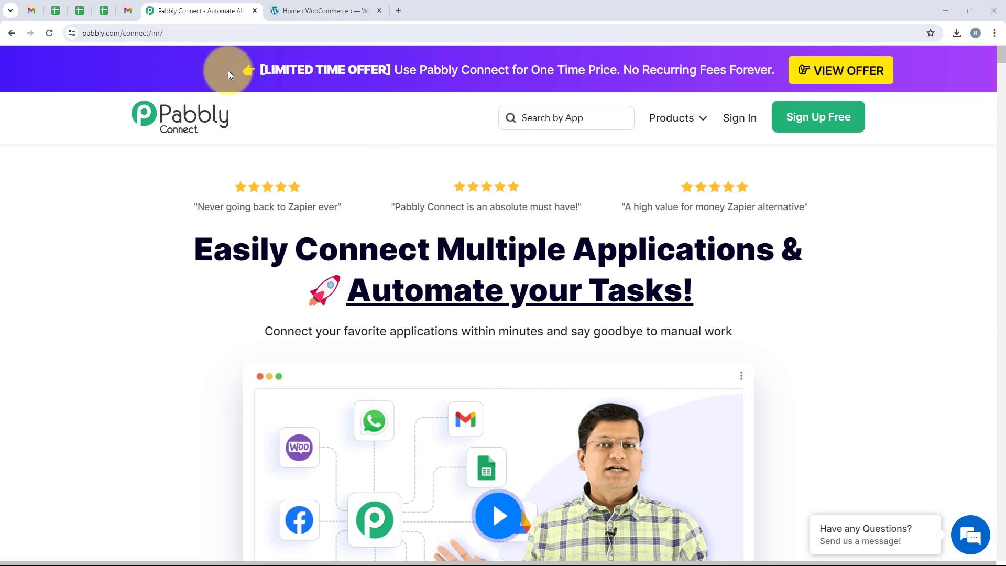
- Sign in to Pabbly and open the Pabbly Connect dashboard in a new tab
click(201, 34)
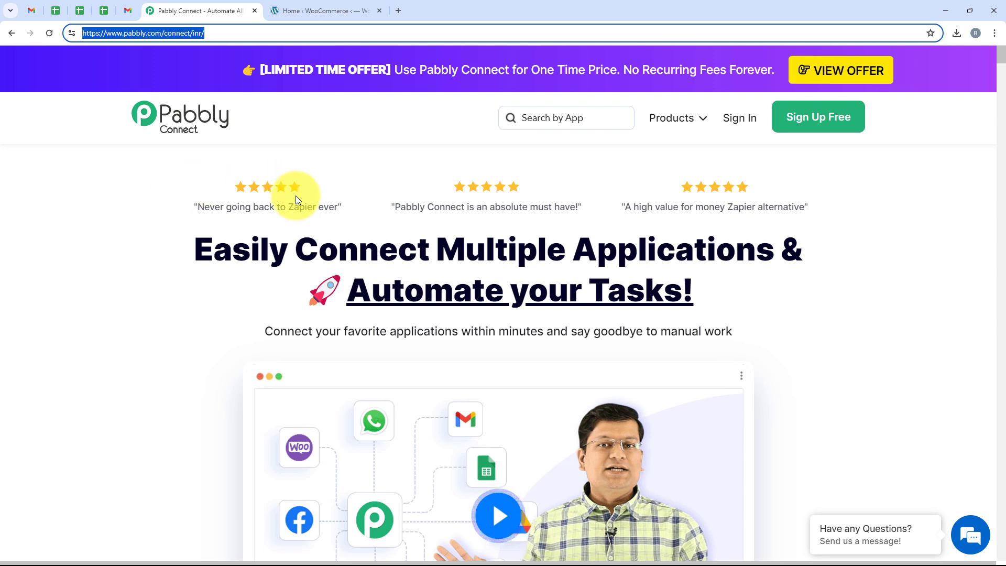
click(665, 140)
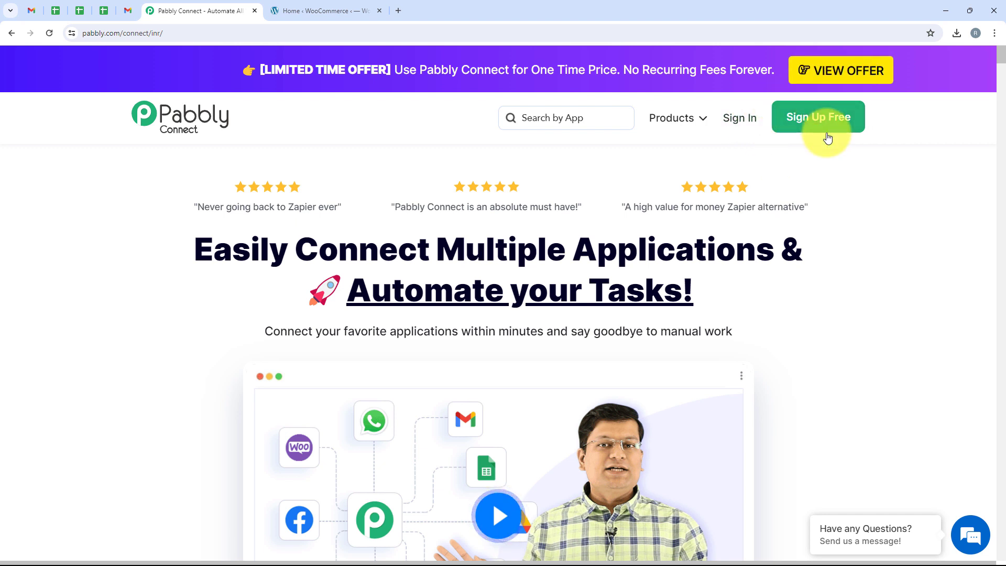
click(750, 119)
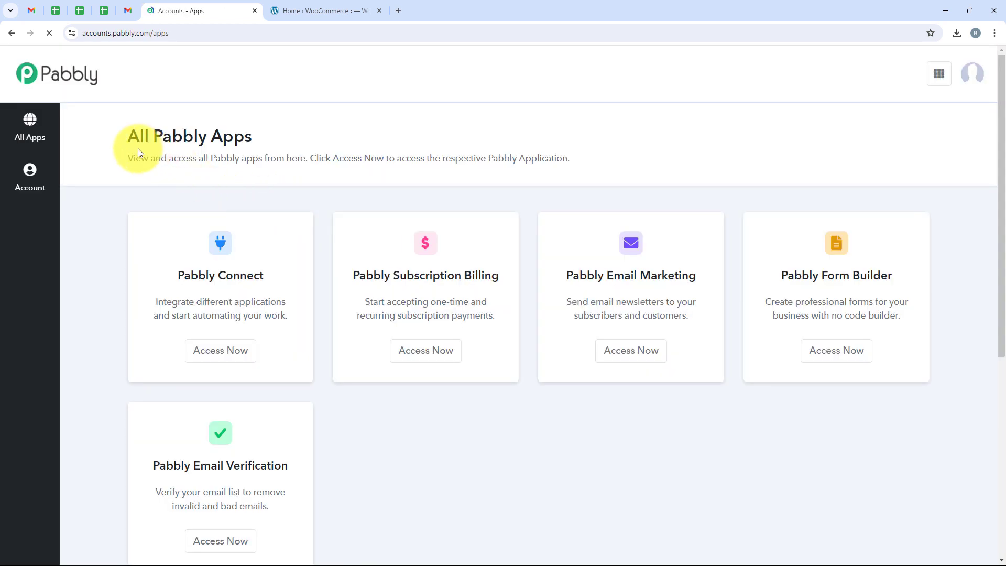
drag(129, 137, 257, 140)
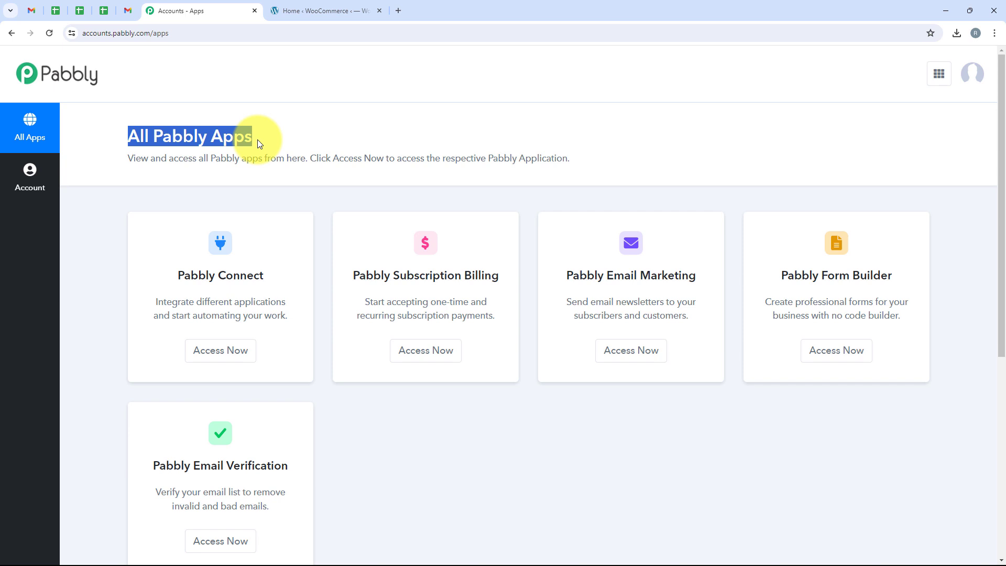
click(288, 127)
scroll(287, 127, down, 1)
scroll(315, 275, up, 1)
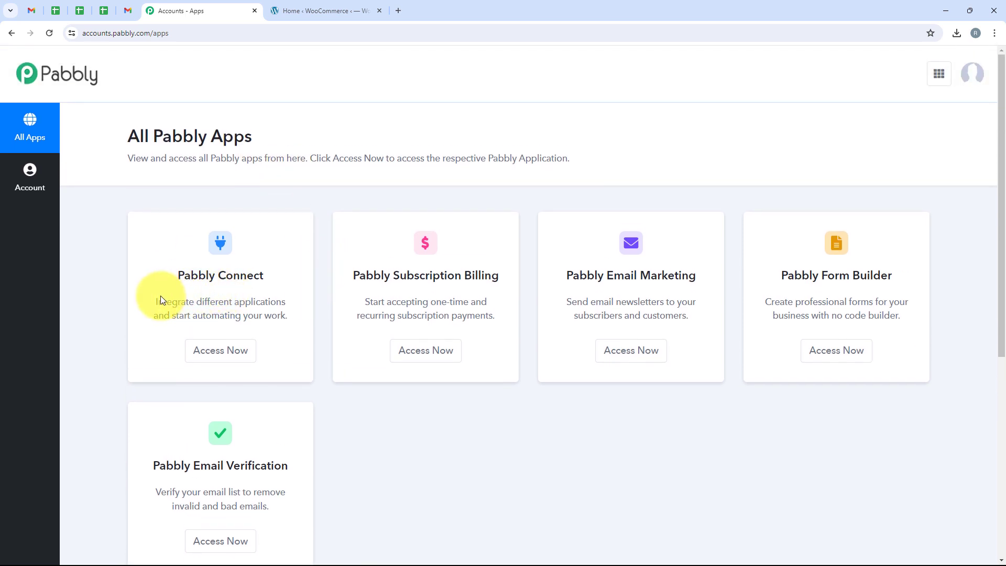
drag(171, 279, 270, 281)
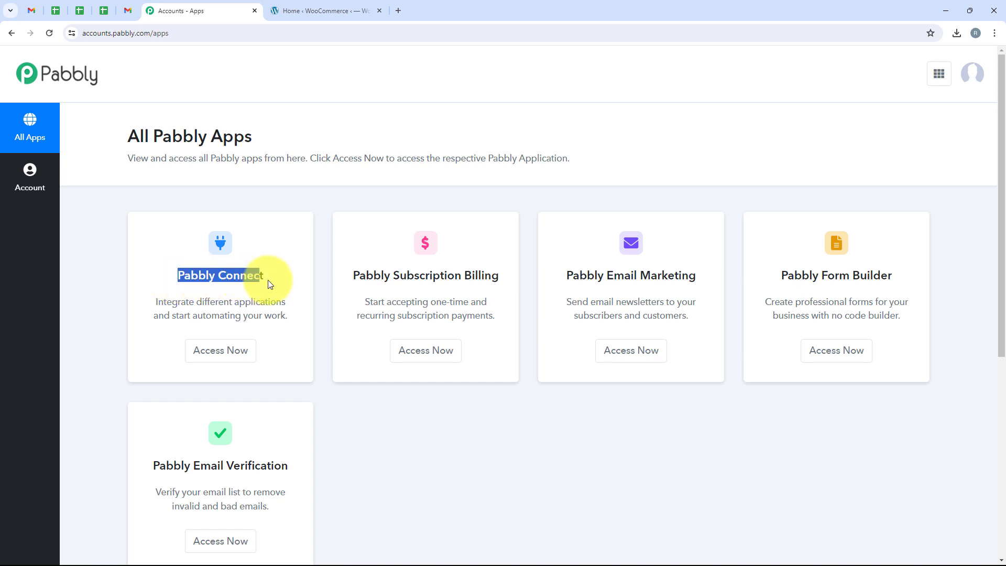
drag(196, 302, 295, 301)
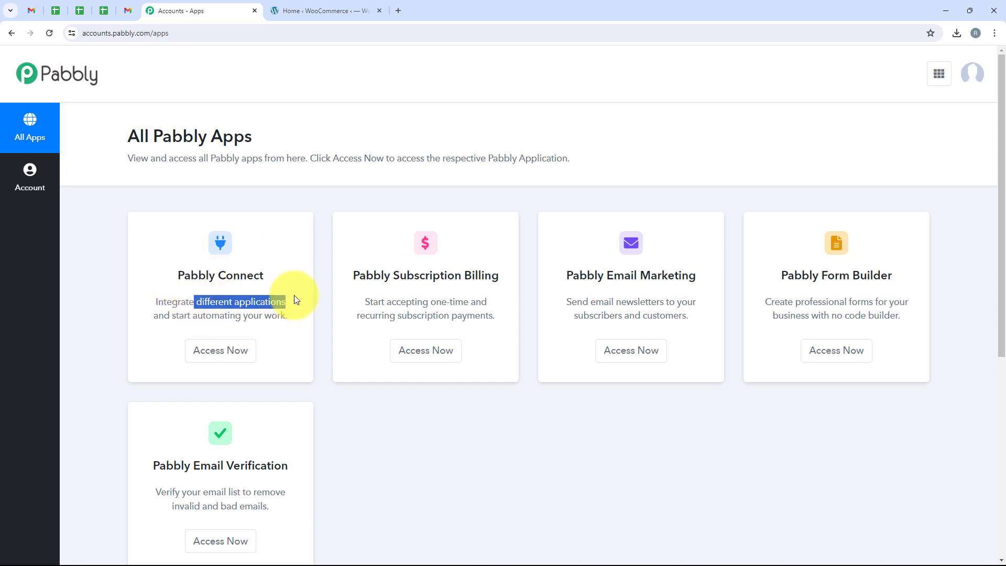
click(229, 352)
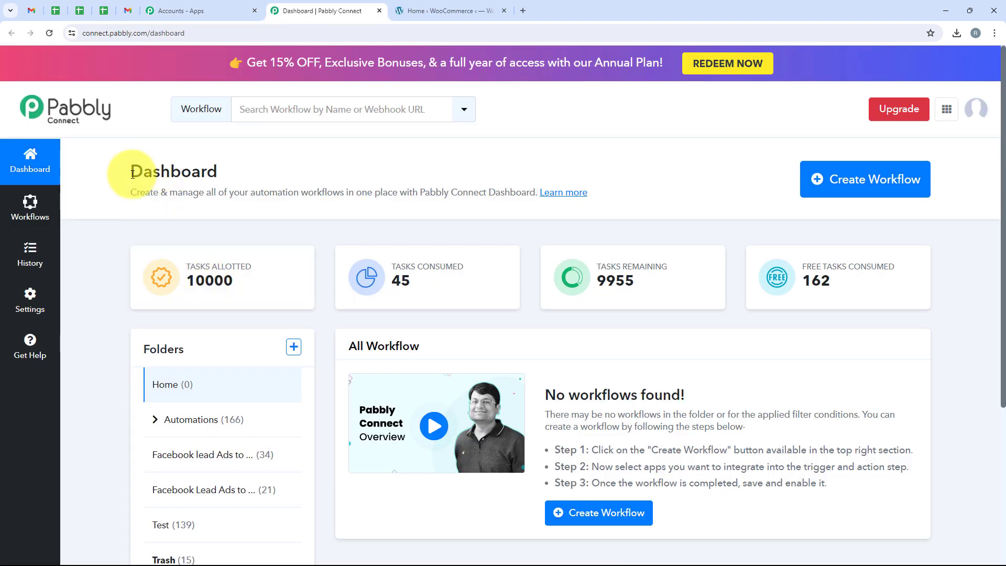
drag(133, 175, 280, 172)
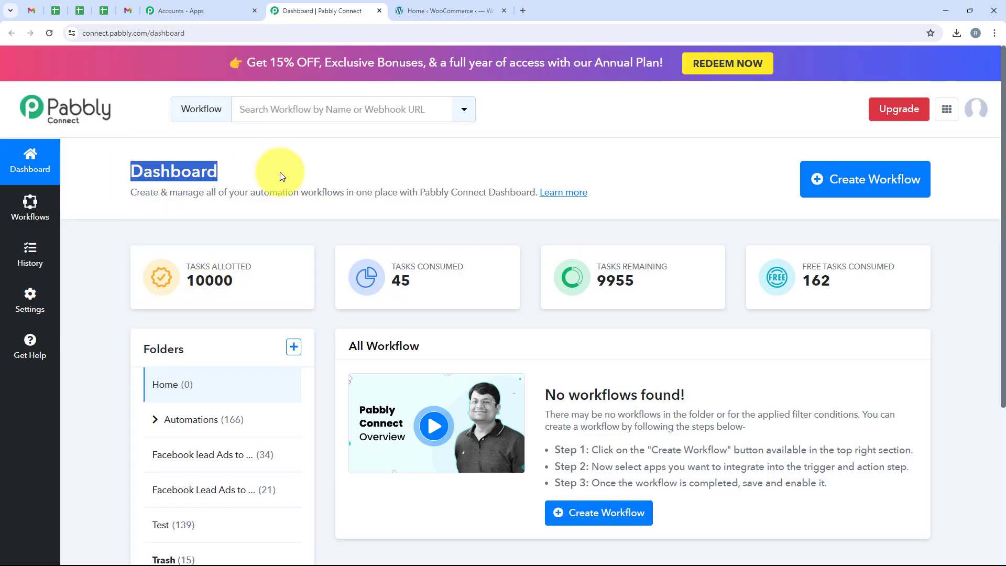
- Create a workflow named 'Send WooCommerce Order Confirmation Emails' in the Automations folder
click(824, 188)
drag(435, 247, 346, 247)
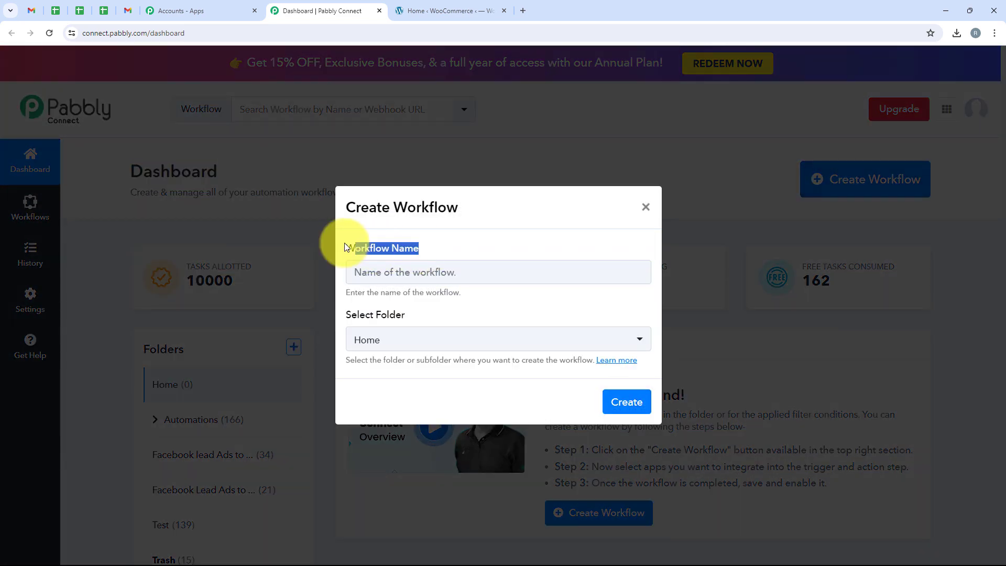
drag(407, 314, 342, 313)
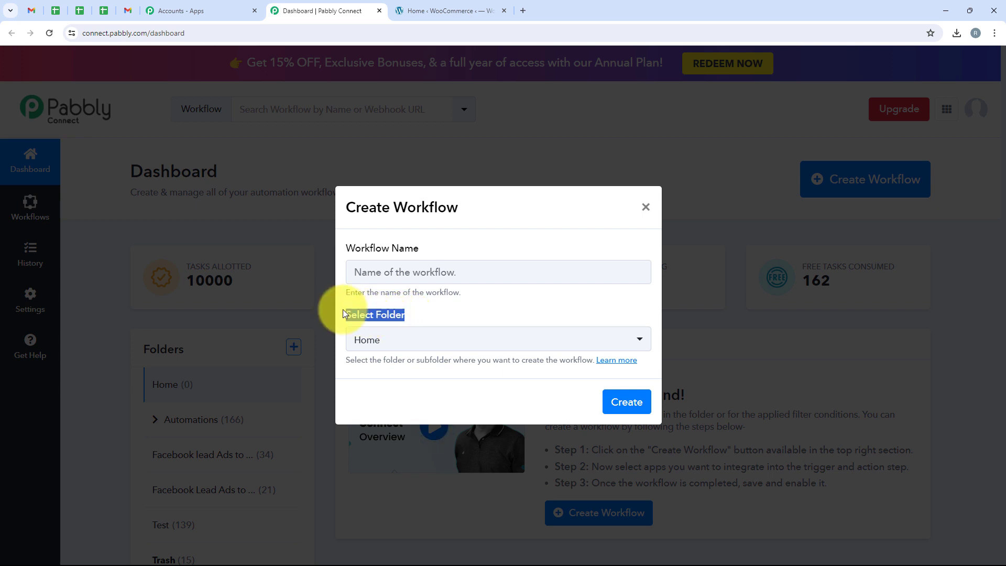
click(366, 346)
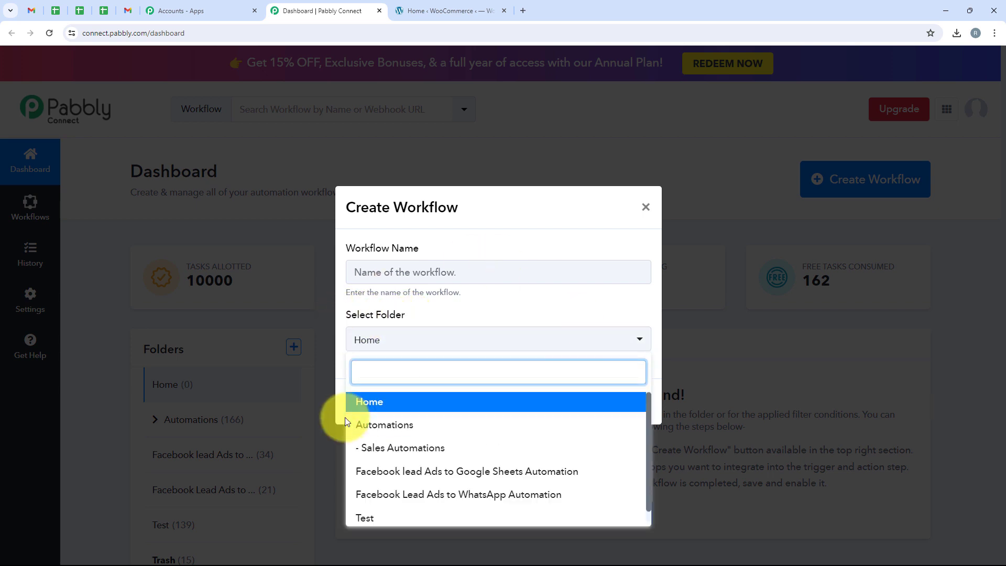
click(596, 434)
click(384, 268)
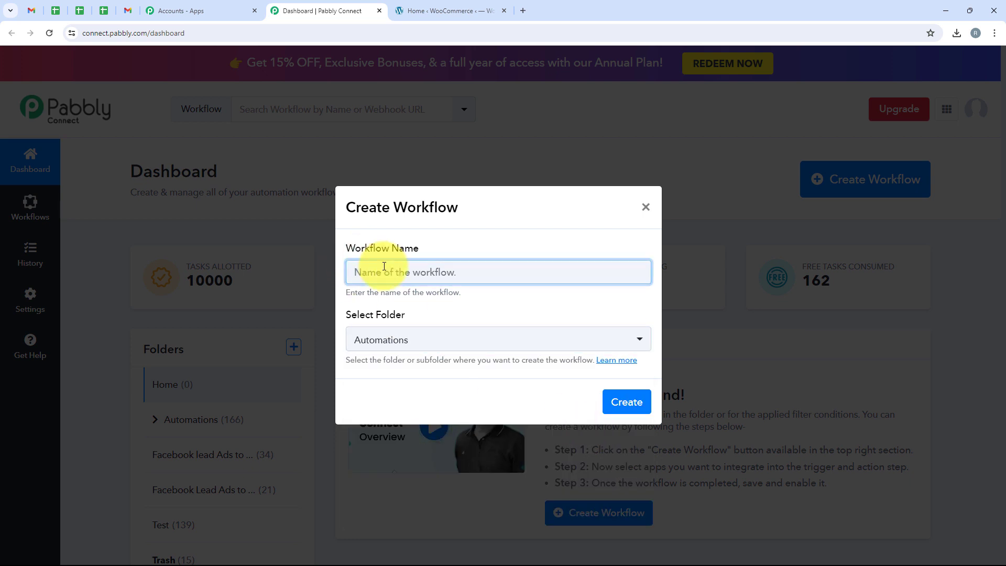
text(Send WooCommerce Order Confirmation Emails)
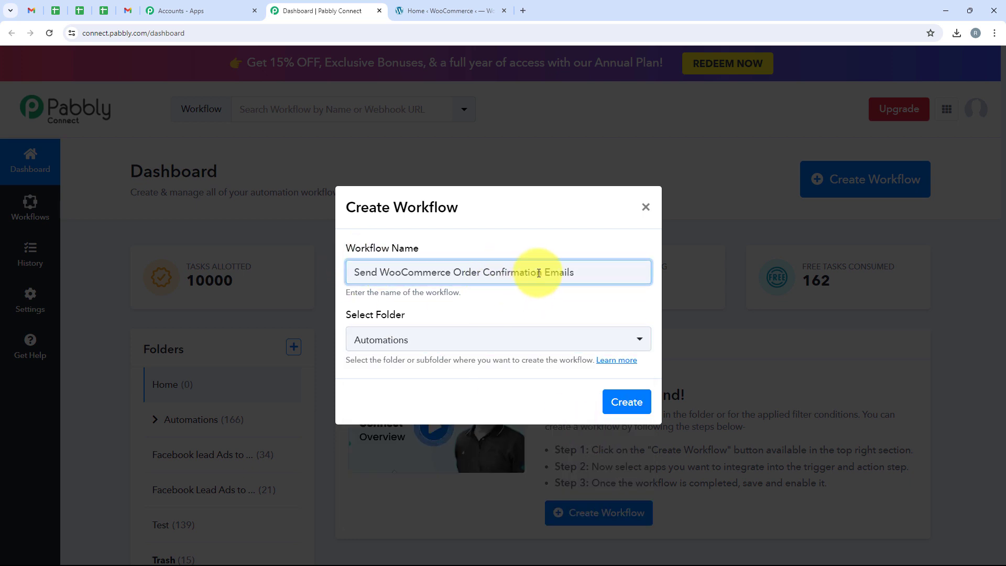
click(630, 400)
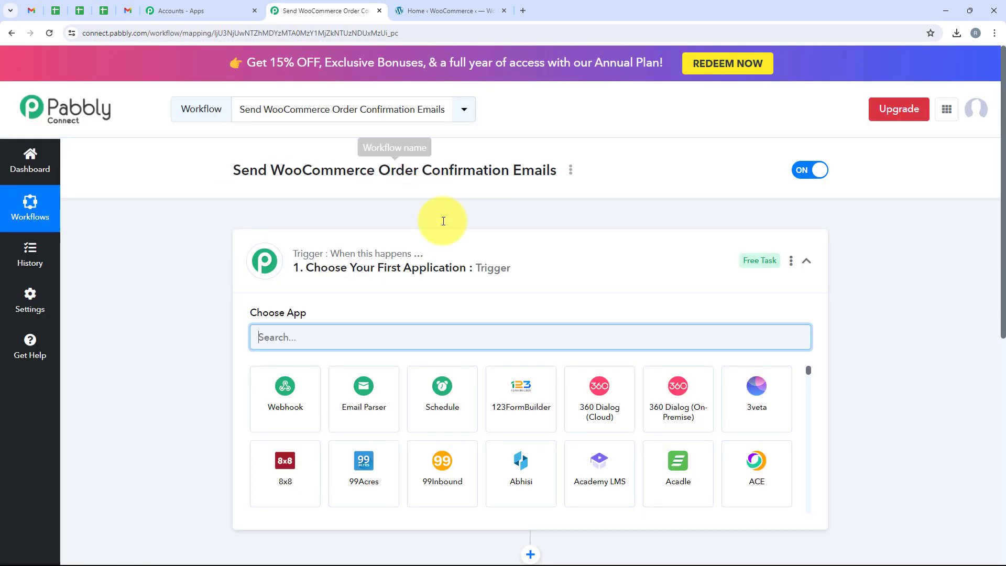
- Expand the trigger step and search 'Woo' to narrow the app list to WooCommerce
click(545, 265)
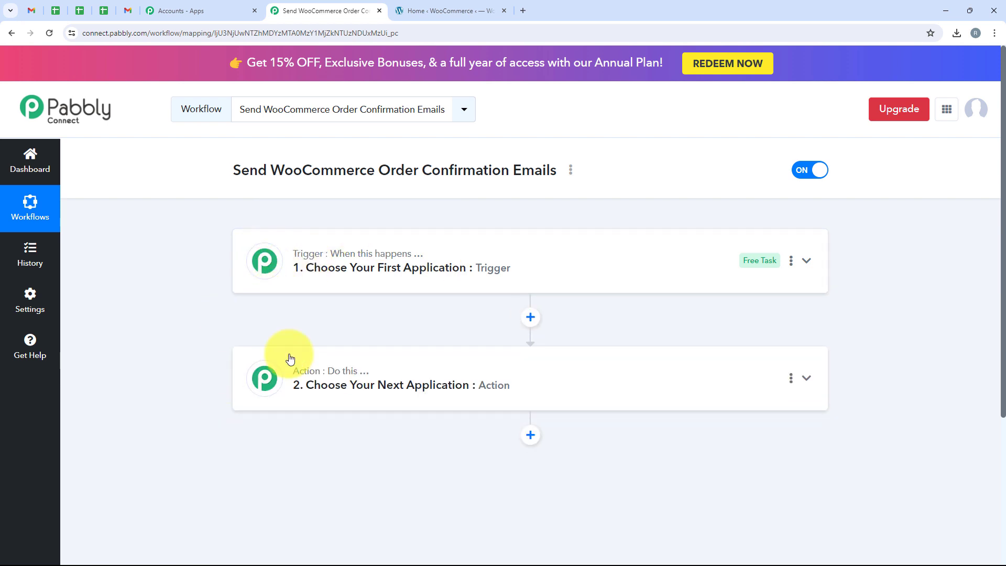
click(344, 281)
click(503, 260)
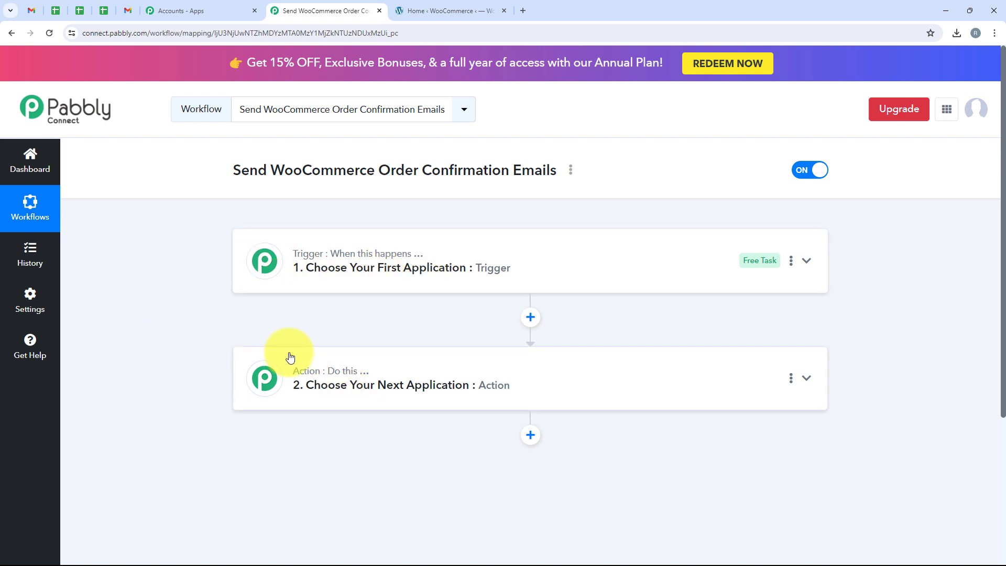
click(299, 241)
click(364, 329)
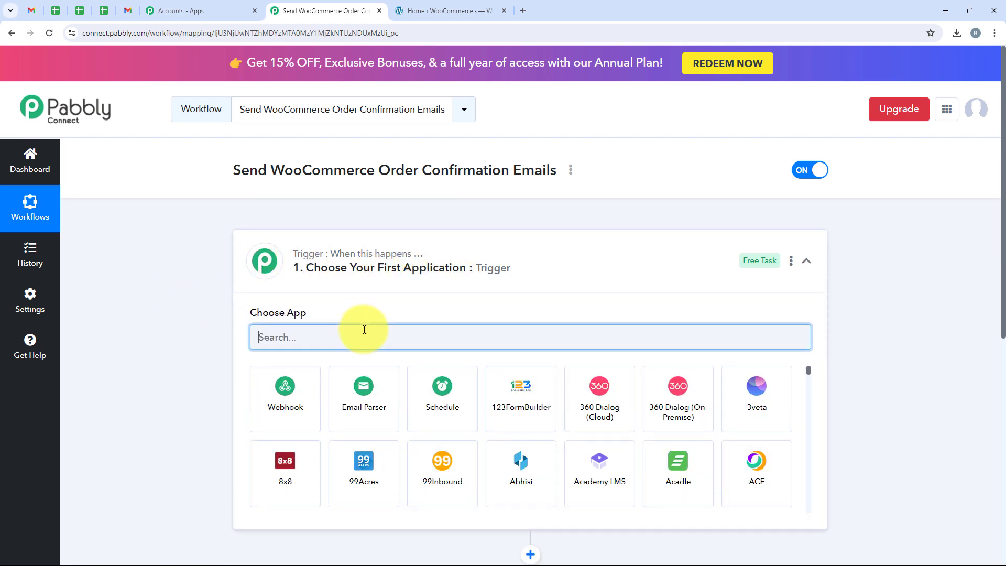
text(WooCommerce)
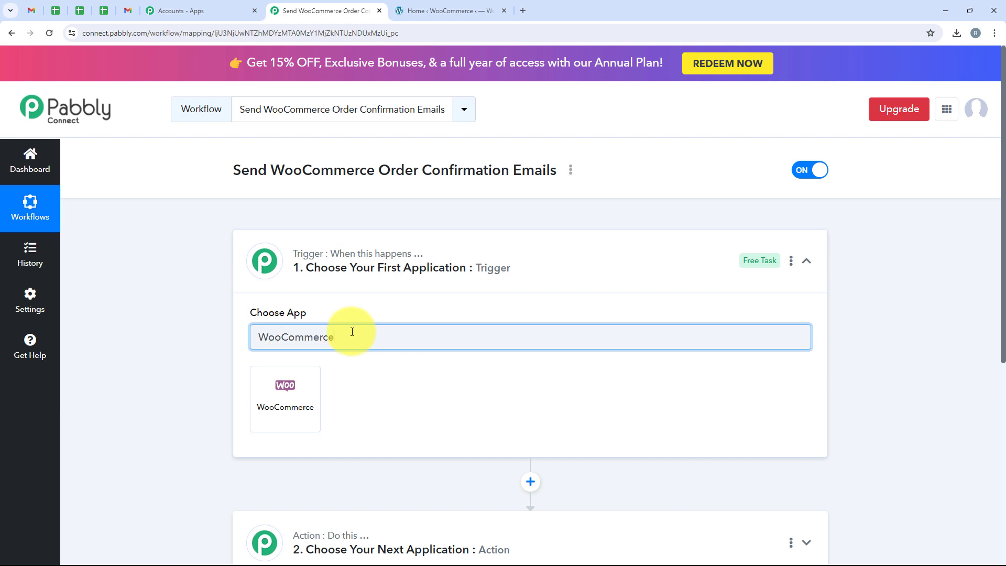
- Choose WooCommerce with the New Order Created trigger event and copy its webhook URL
drag(352, 329, 326, 388)
click(276, 367)
click(326, 389)
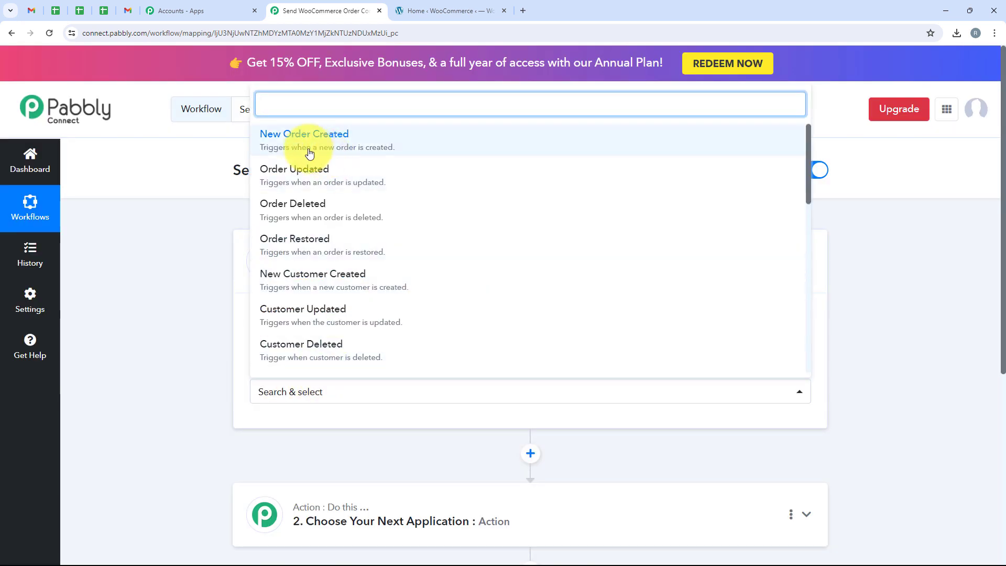
click(575, 143)
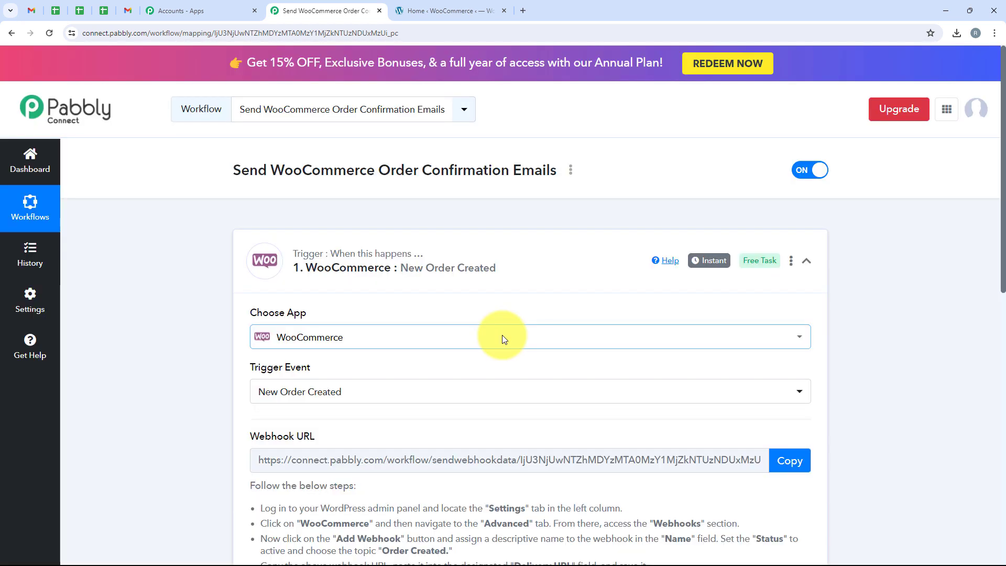
scroll(502, 335, down, 3)
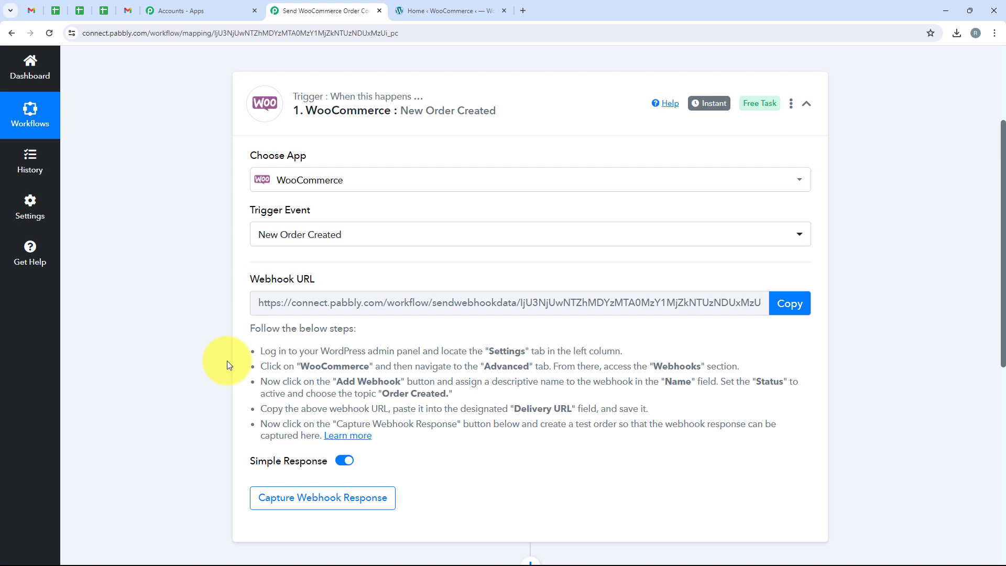
click(806, 301)
scroll(232, 309, down, 1)
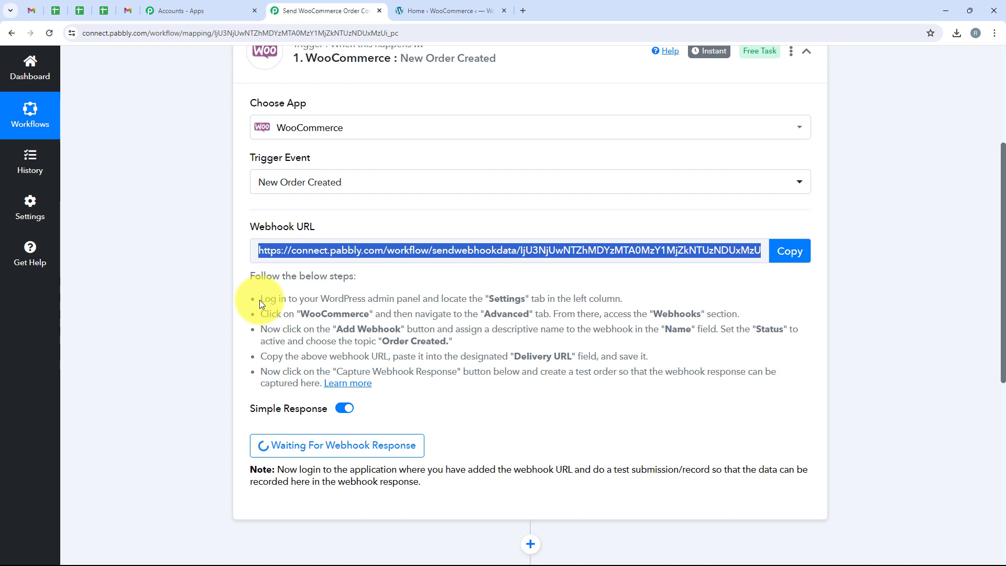
drag(259, 299, 627, 300)
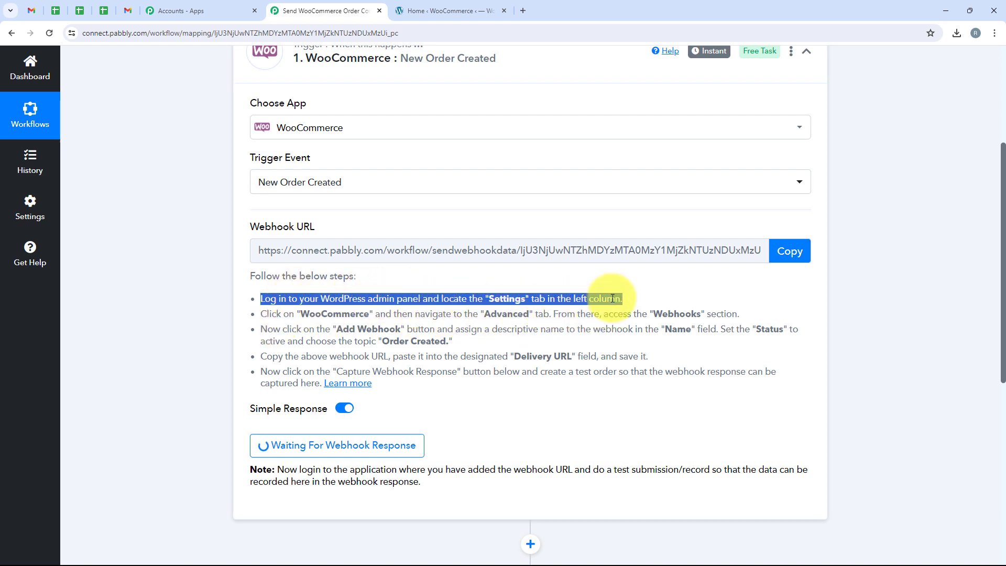
- In the WooCommerce admin, go to Settings > Advanced > Webhooks and start adding a webhook
click(440, 4)
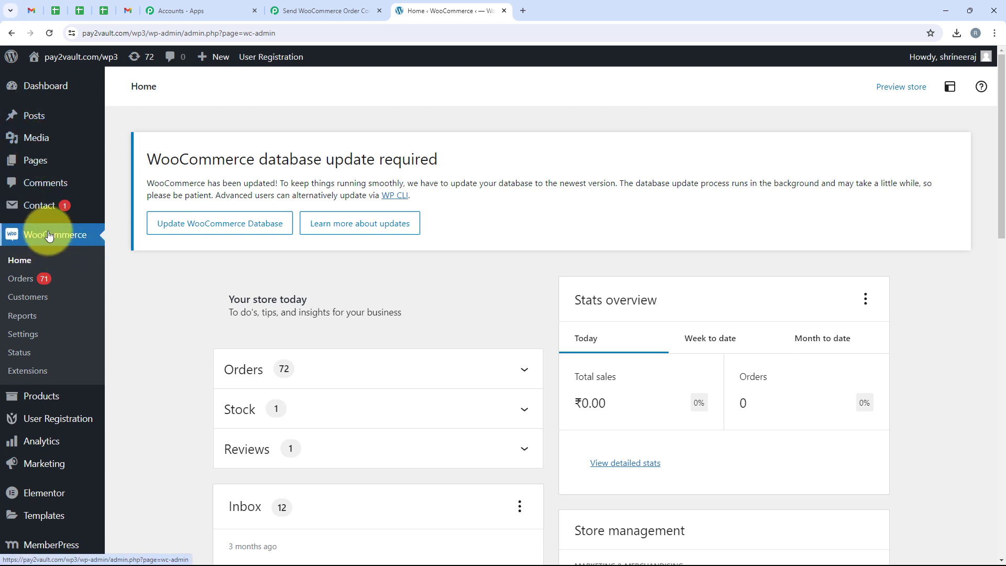
click(29, 339)
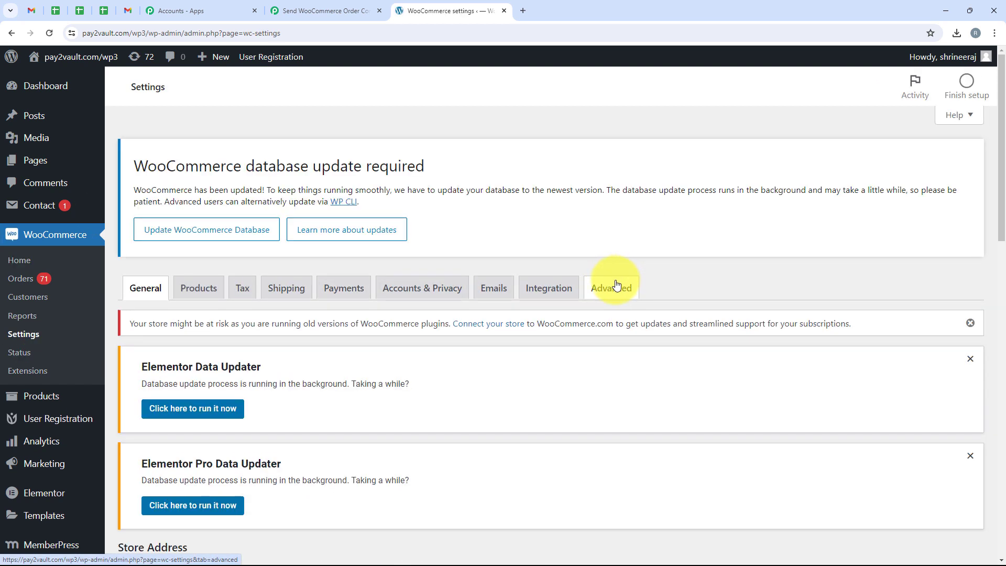
click(617, 286)
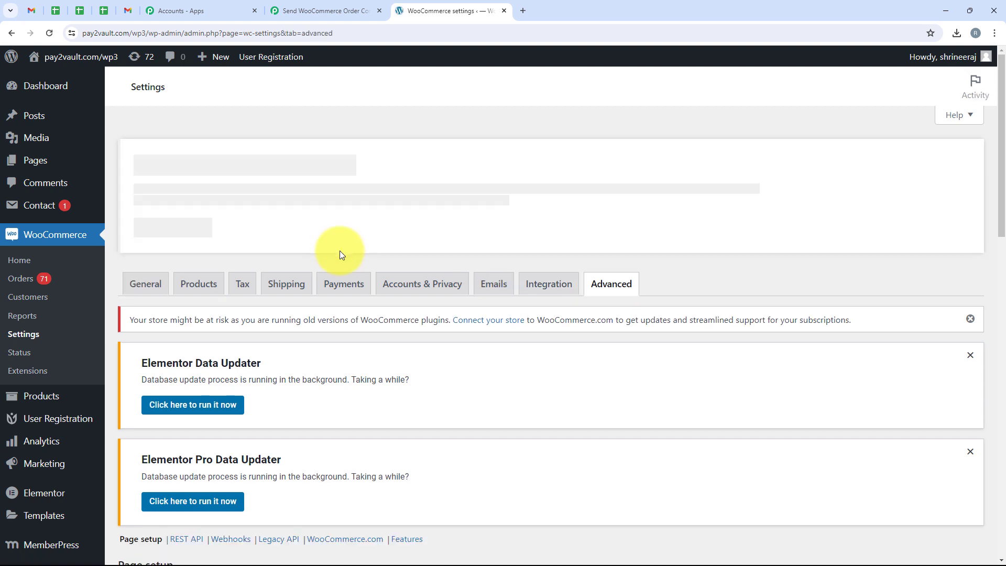
scroll(339, 260, down, 1)
scroll(339, 260, down, 2)
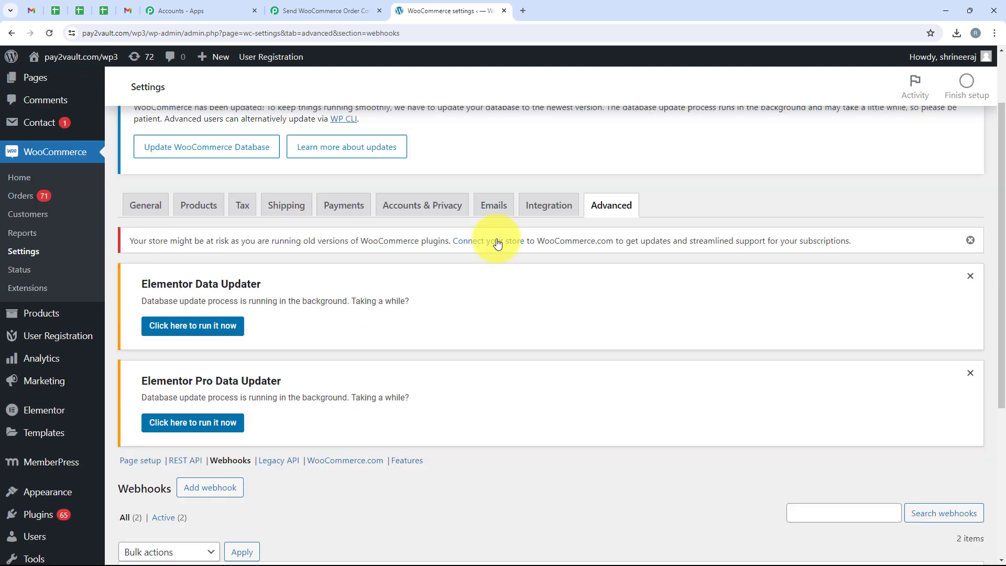
scroll(498, 239, down, 5)
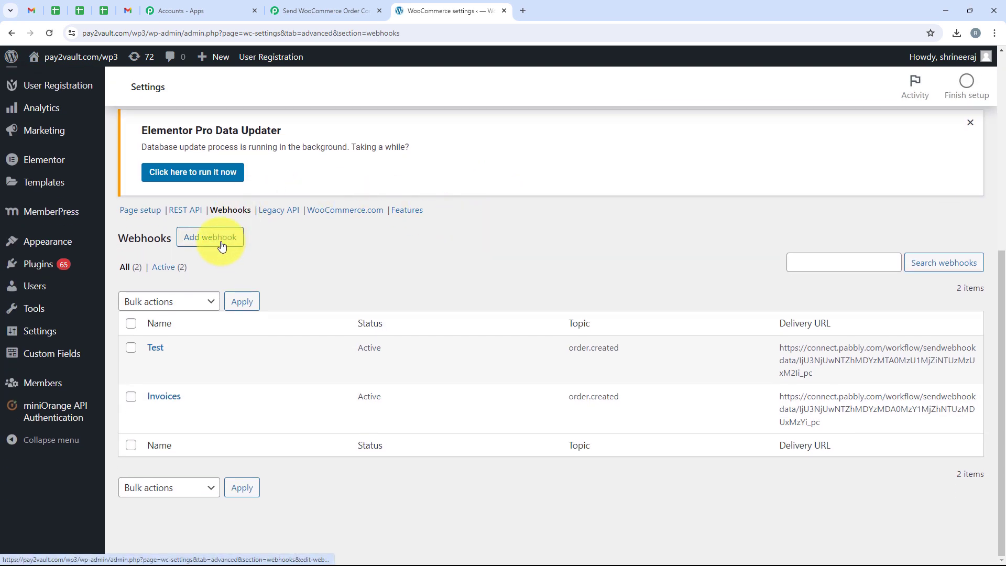
click(220, 241)
scroll(298, 383, down, 4)
scroll(307, 381, down, 3)
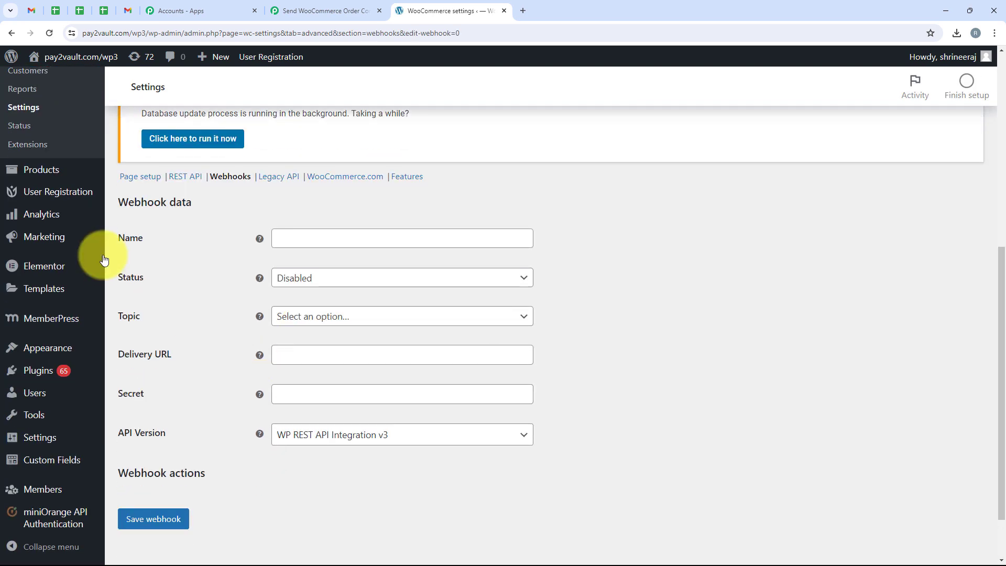
- Name the webhook 'Test', set its status to Active, and search the topic list
click(278, 248)
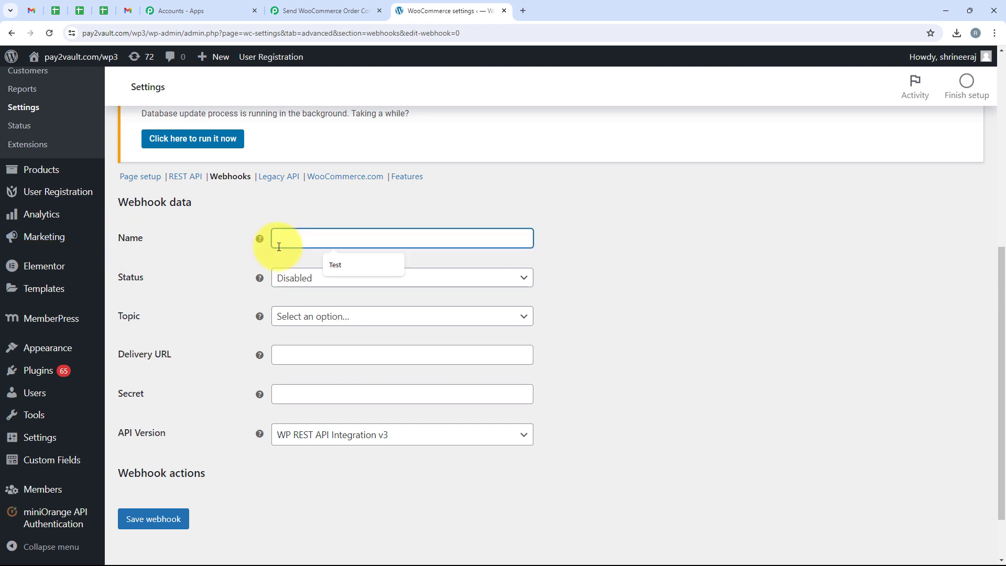
text(Test)
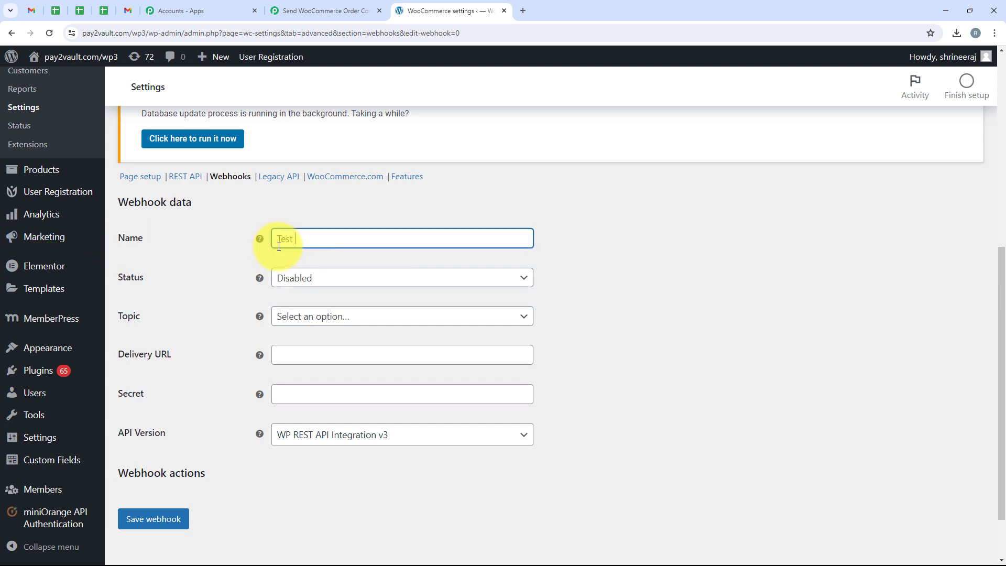
click(313, 278)
click(312, 295)
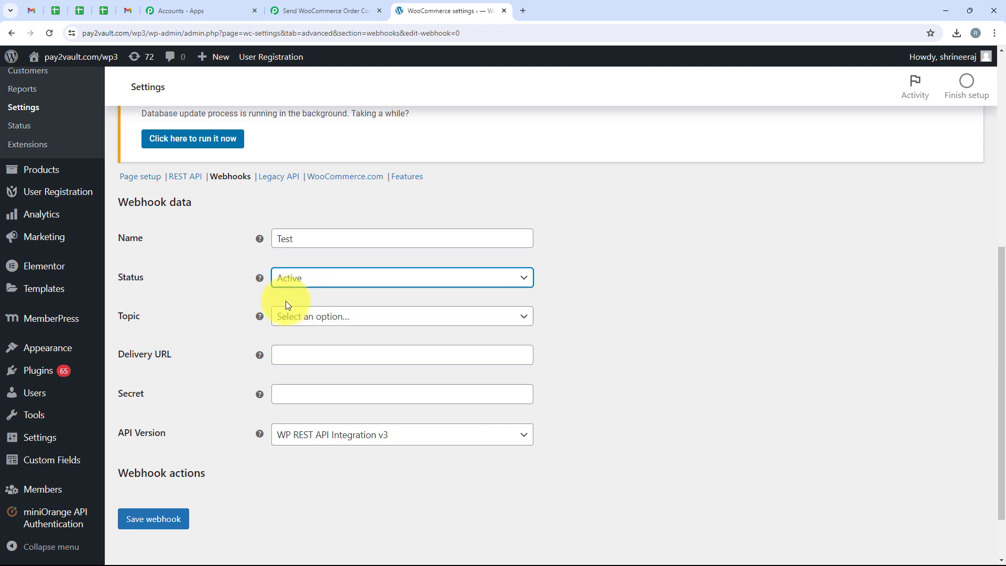
click(117, 316)
drag(114, 316, 162, 319)
click(297, 320)
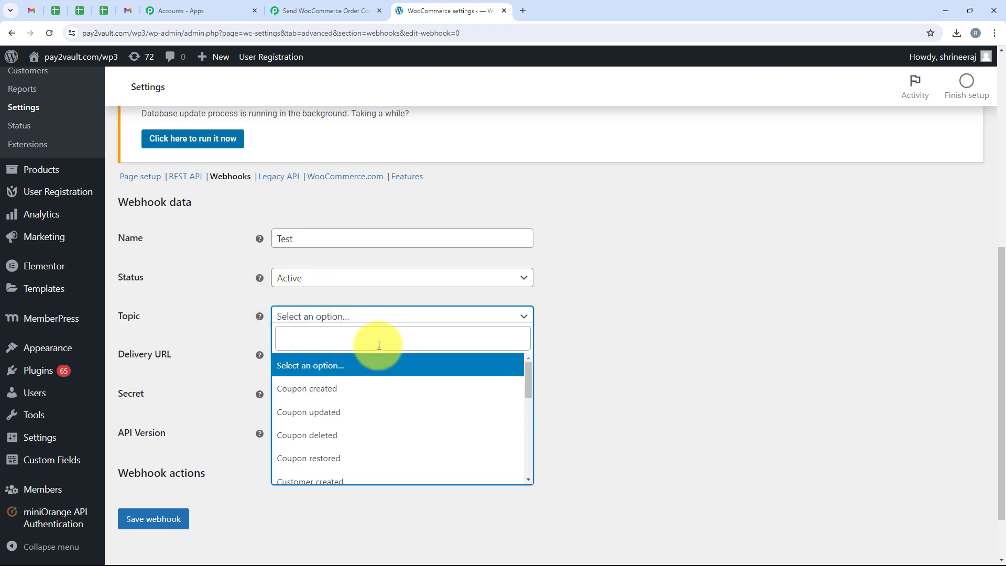
click(355, 341)
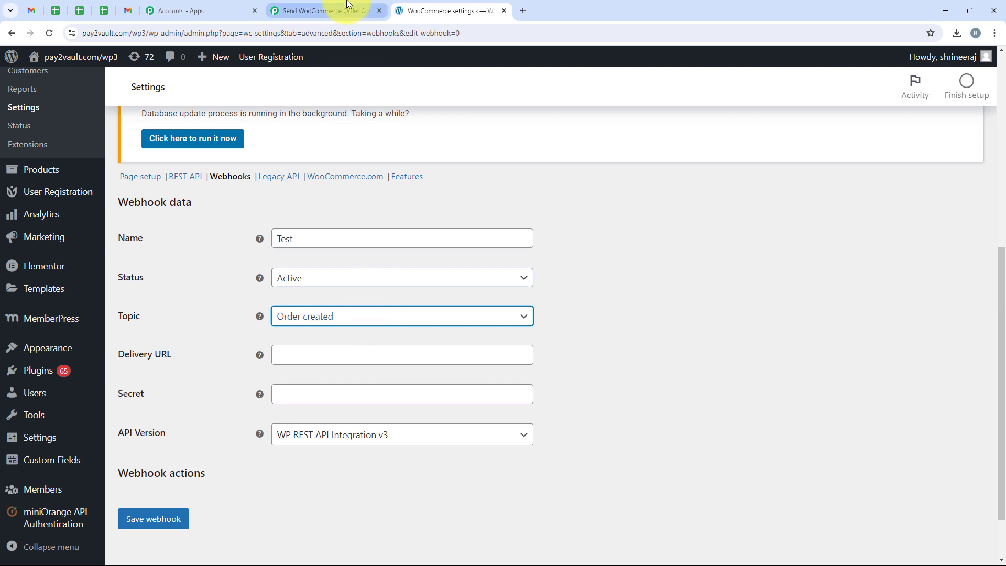
- Confirm the Order Created topic in Pabbly's steps and paste the Pabbly webhook URL as Delivery URL
click(348, 7)
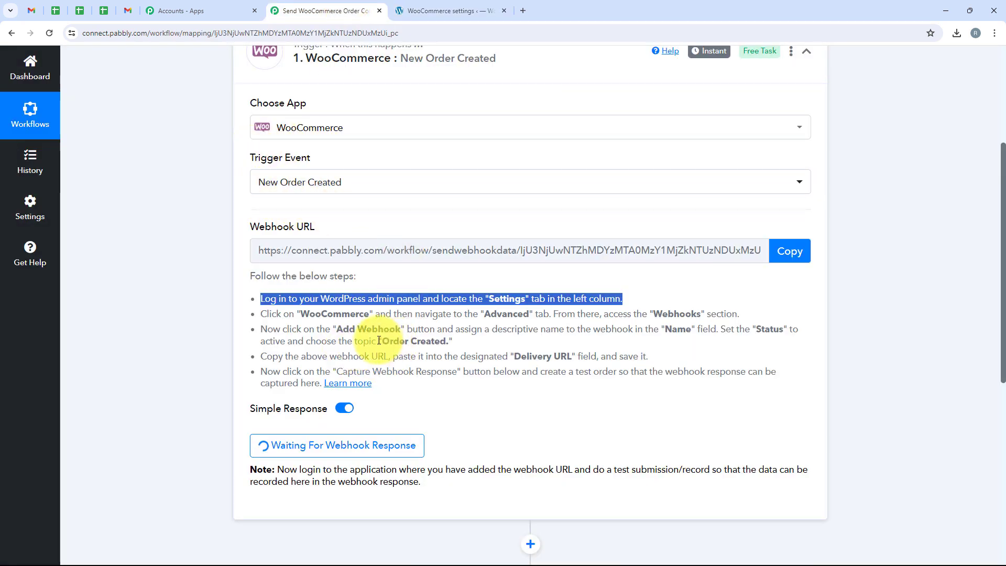
drag(382, 343, 446, 343)
click(446, 11)
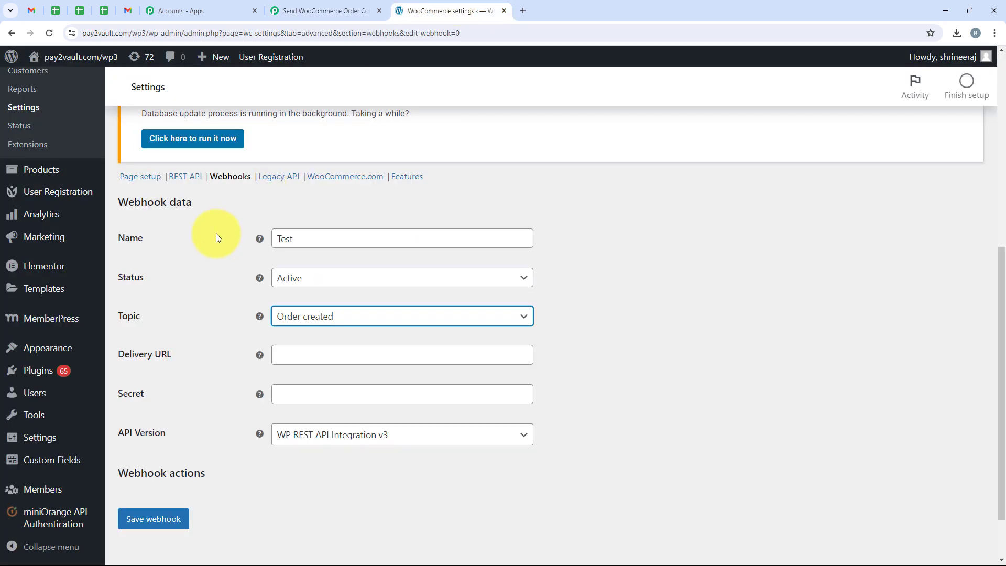
scroll(306, 344, down, 1)
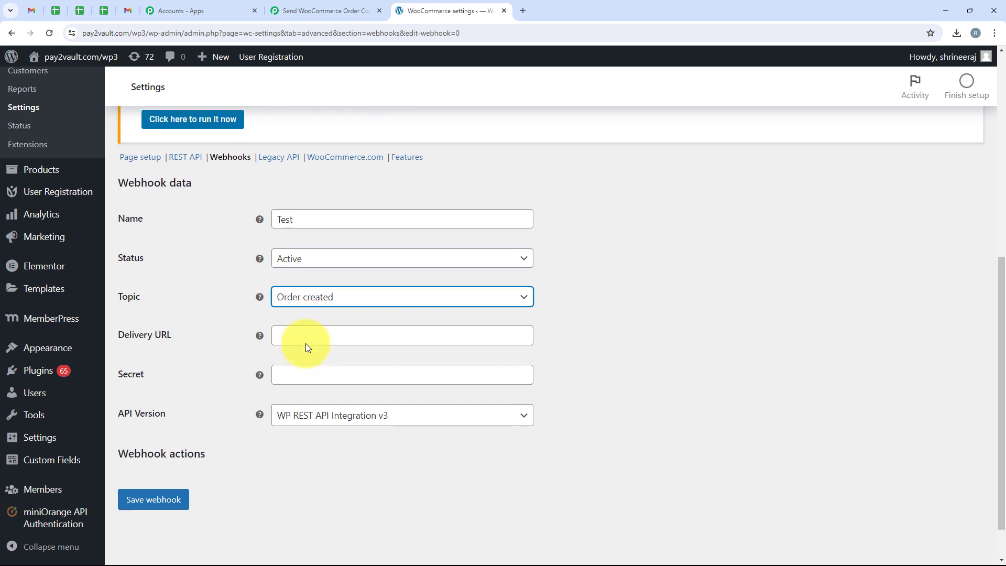
drag(120, 306, 325, 304)
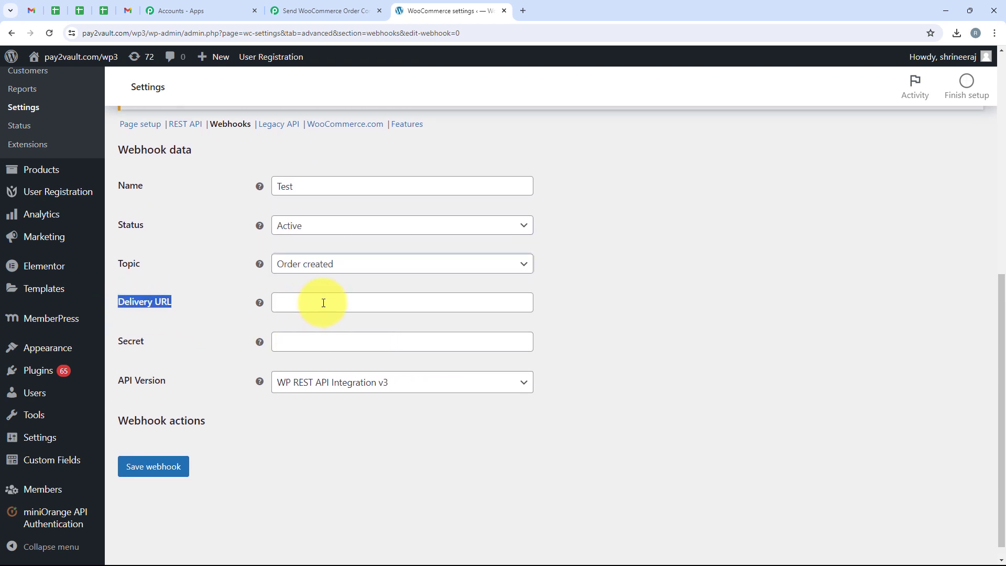
click(326, 303)
right_click(325, 304)
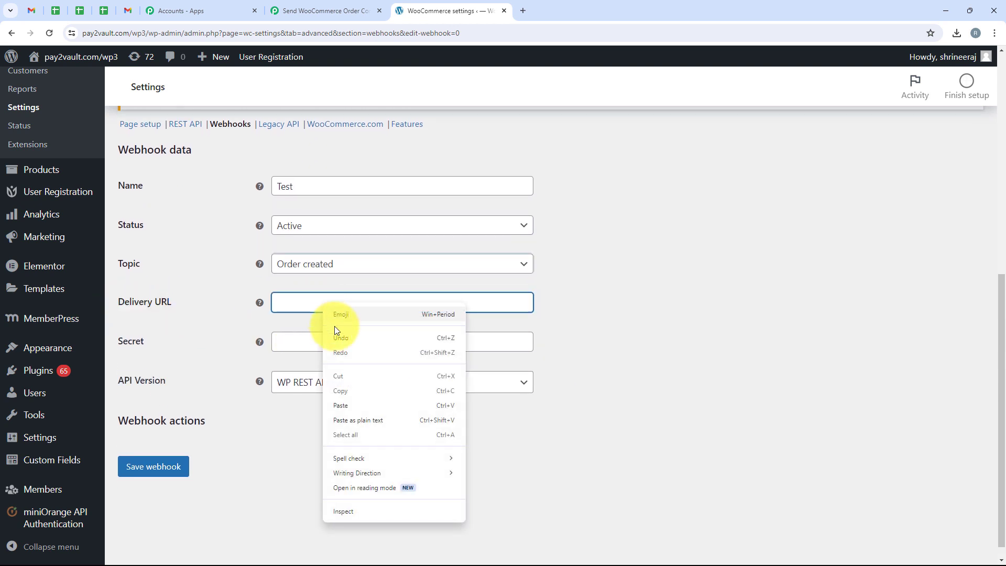
click(355, 406)
click(208, 314)
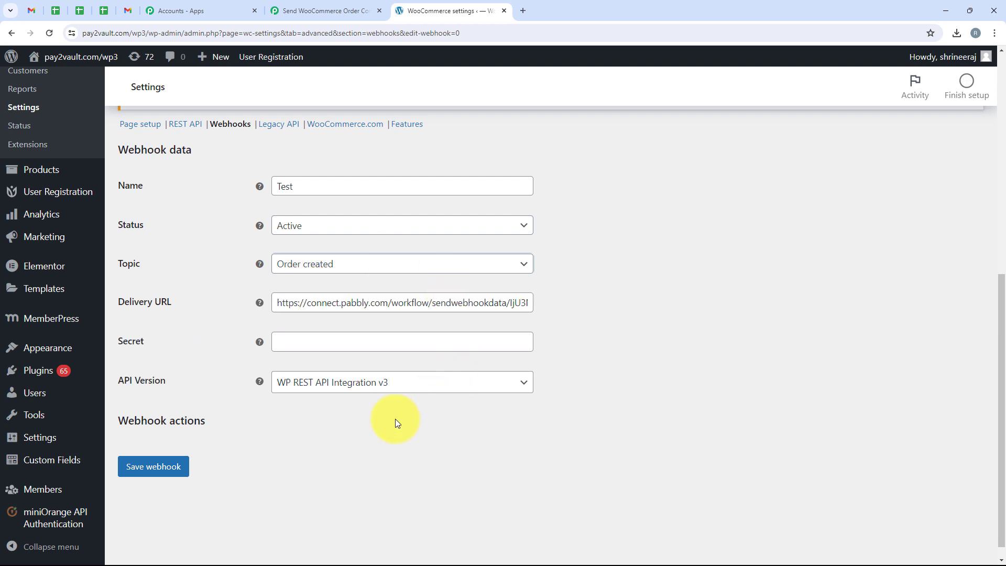
- Save the webhook, then open the store's products list in a new tab
click(157, 467)
scroll(215, 301, down, 2)
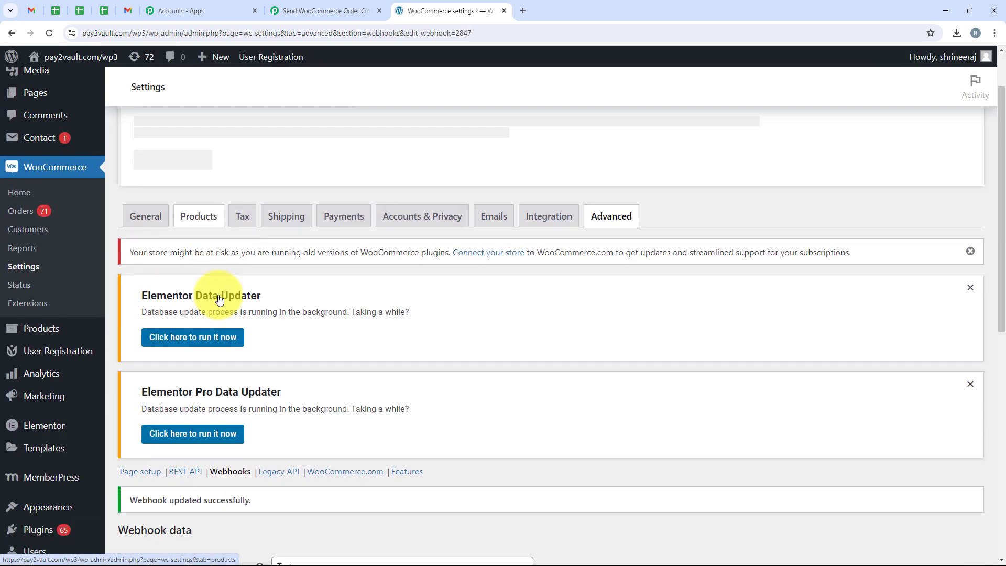
scroll(220, 300, down, 2)
drag(131, 361, 259, 360)
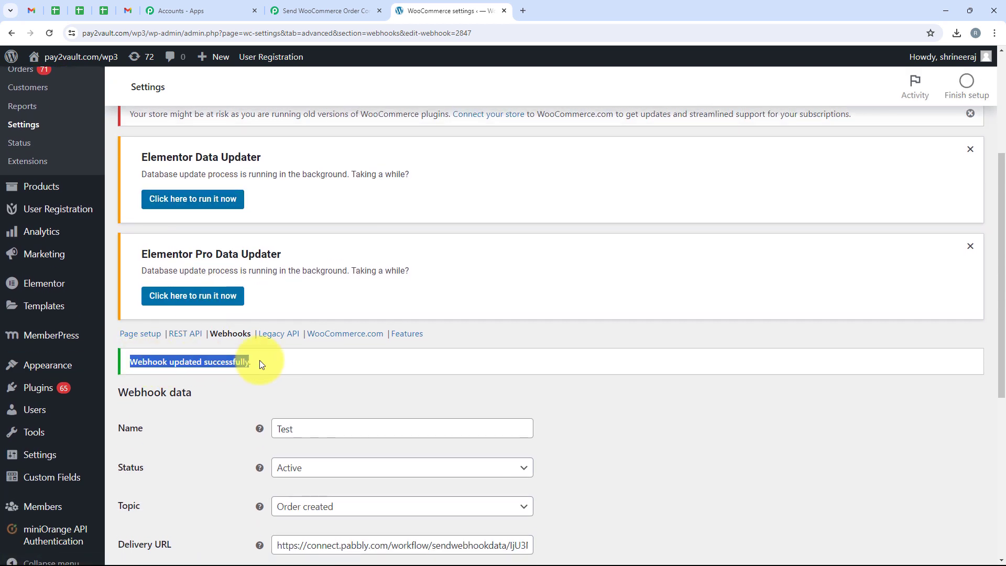
click(263, 390)
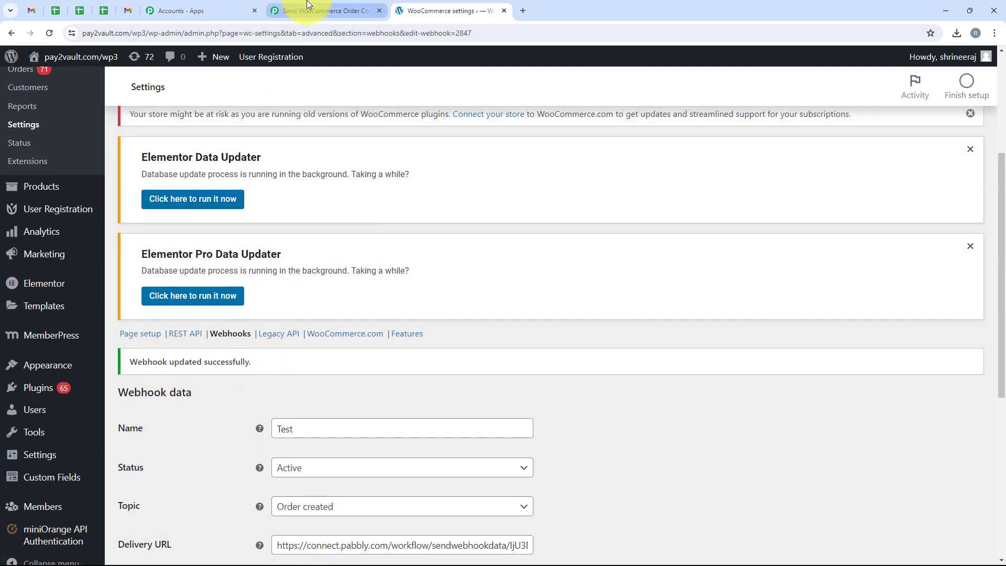
scroll(328, 371, down, 2)
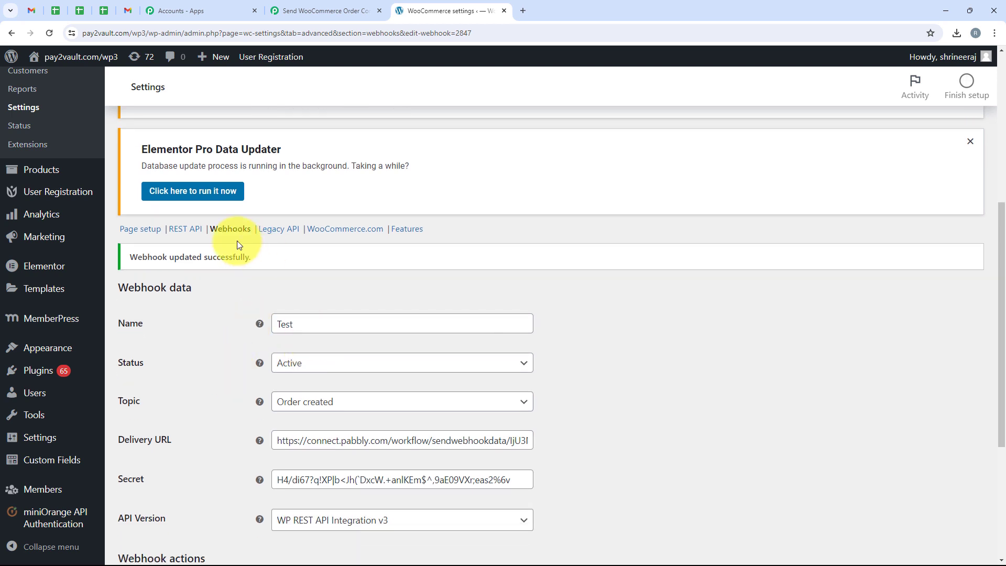
right_click(64, 174)
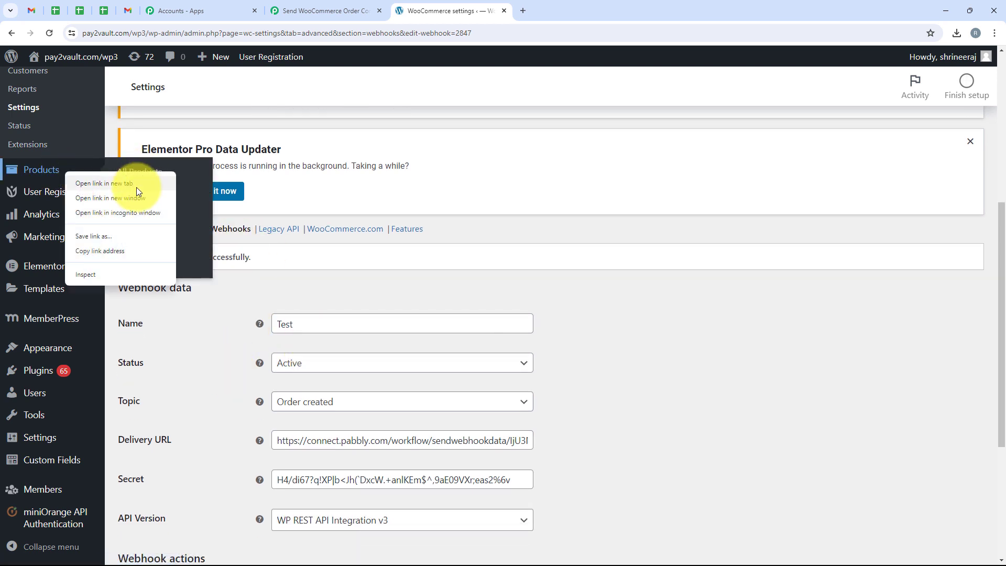
right_click(167, 167)
click(193, 182)
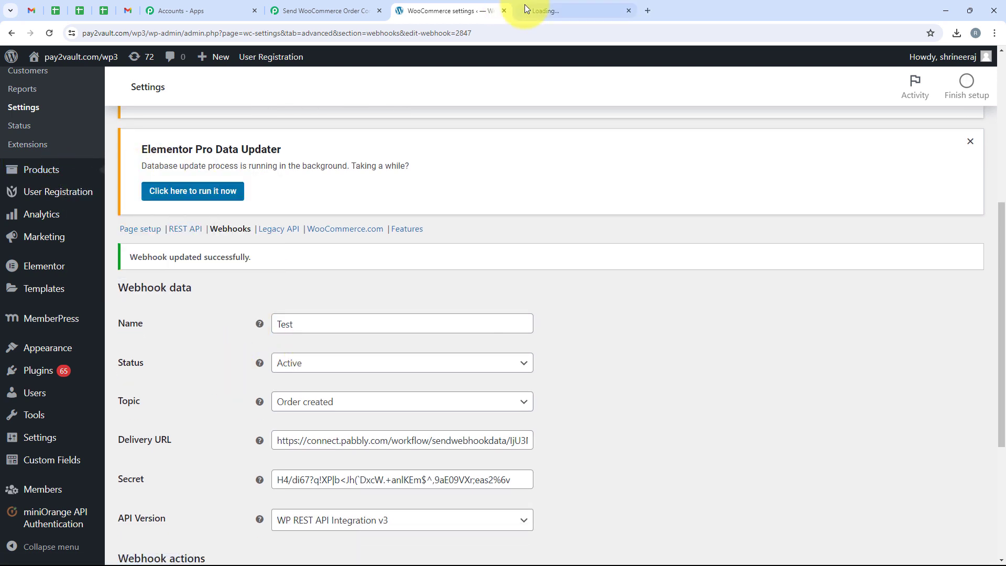
- Open the PHP Course for Beginners (8 Weeks) product from the products list
click(525, 5)
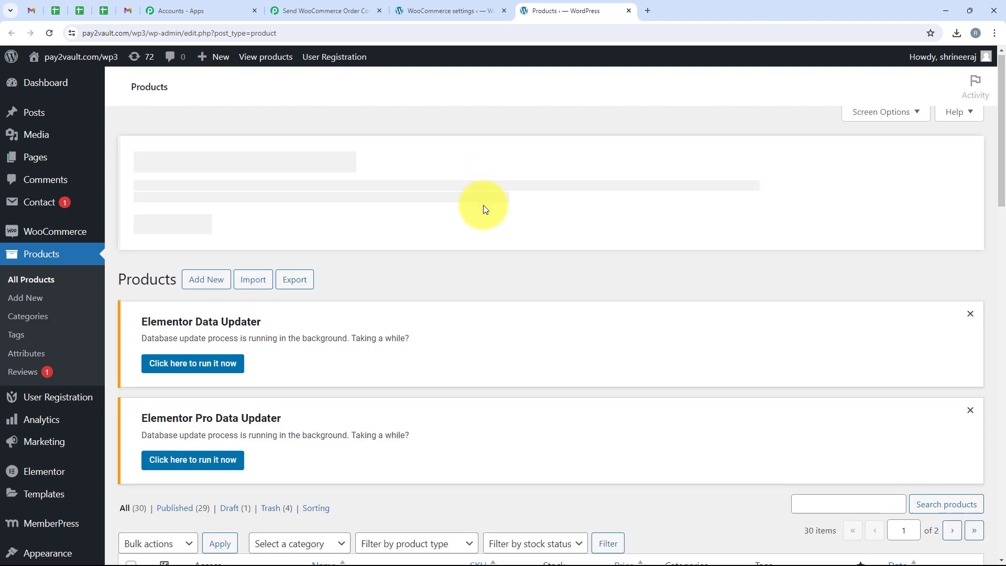
scroll(483, 206, down, 4)
scroll(483, 205, down, 10)
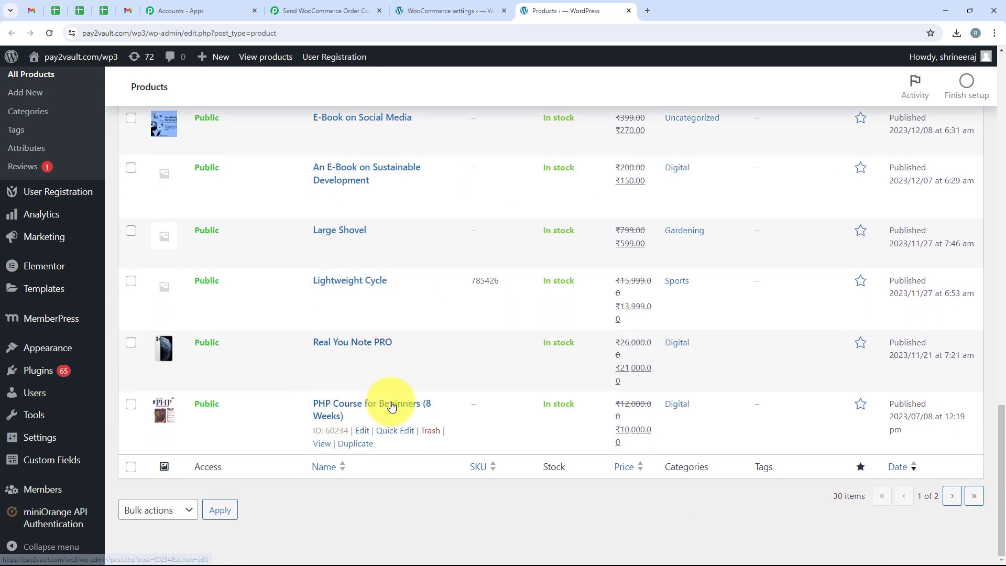
click(322, 444)
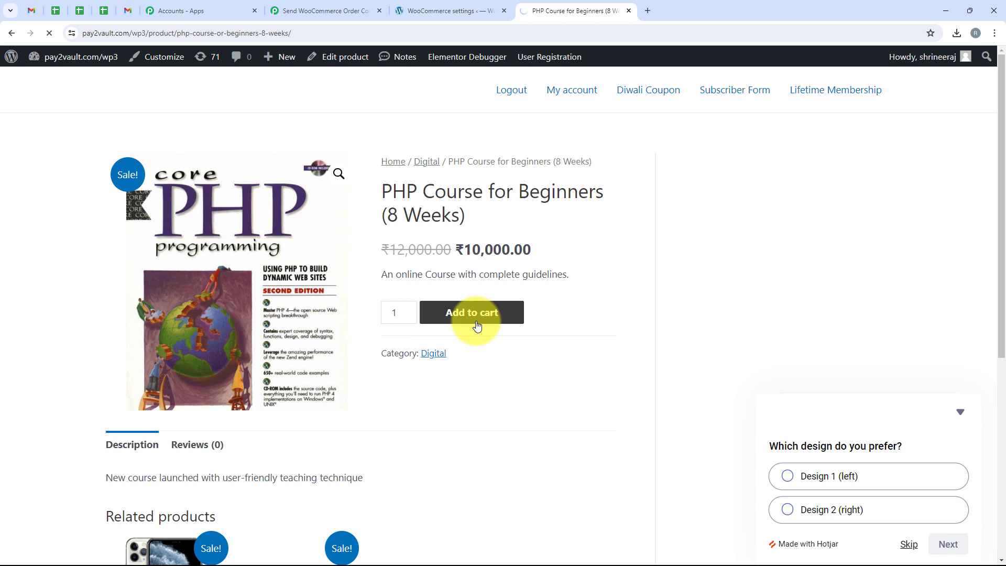
scroll(434, 337, down, 5)
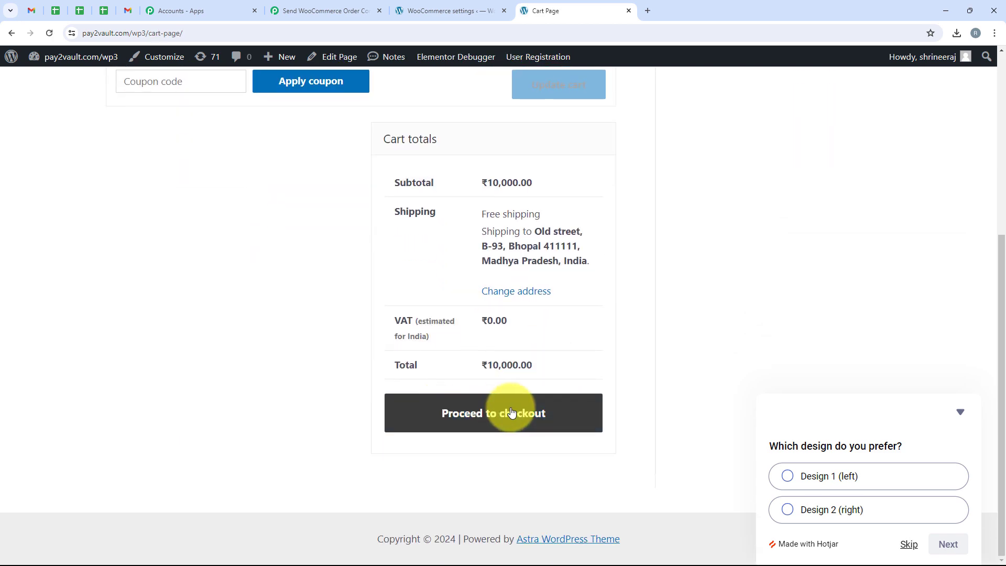
- Check out with Cash on delivery and place the ₹10,000.00 test order
click(512, 413)
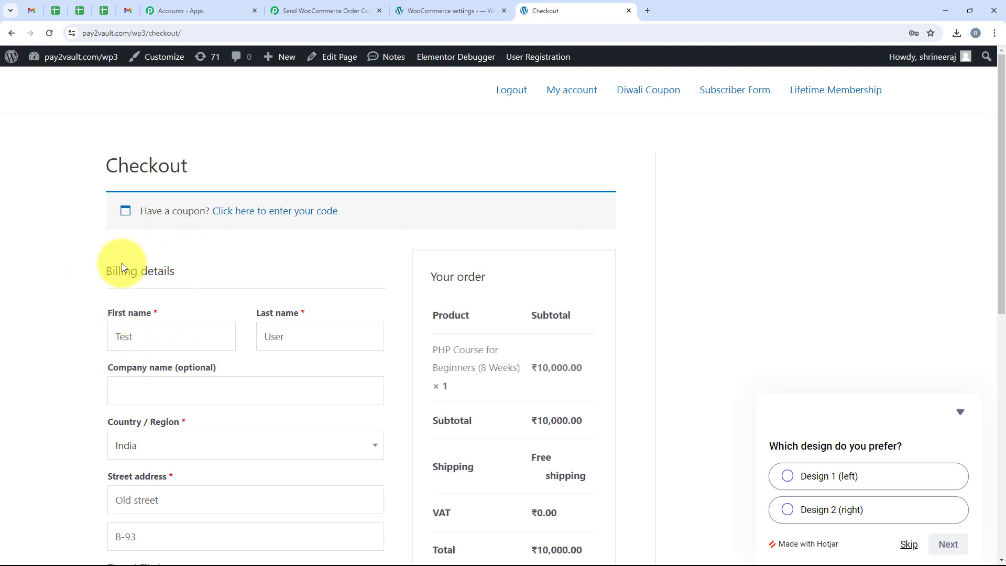
scroll(122, 300, down, 2)
drag(150, 241, 94, 244)
drag(284, 239, 225, 246)
scroll(101, 225, down, 4)
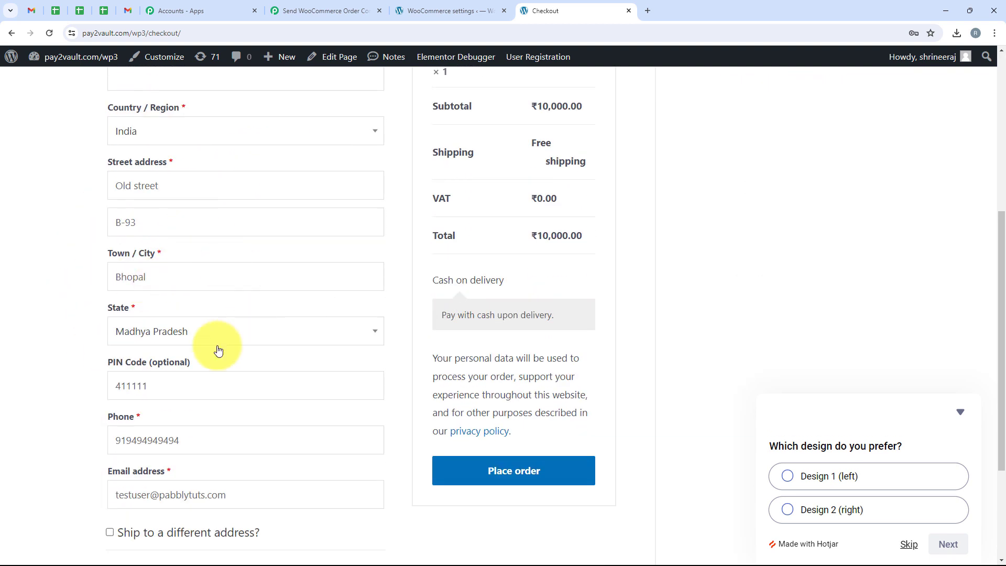
scroll(152, 326, down, 3)
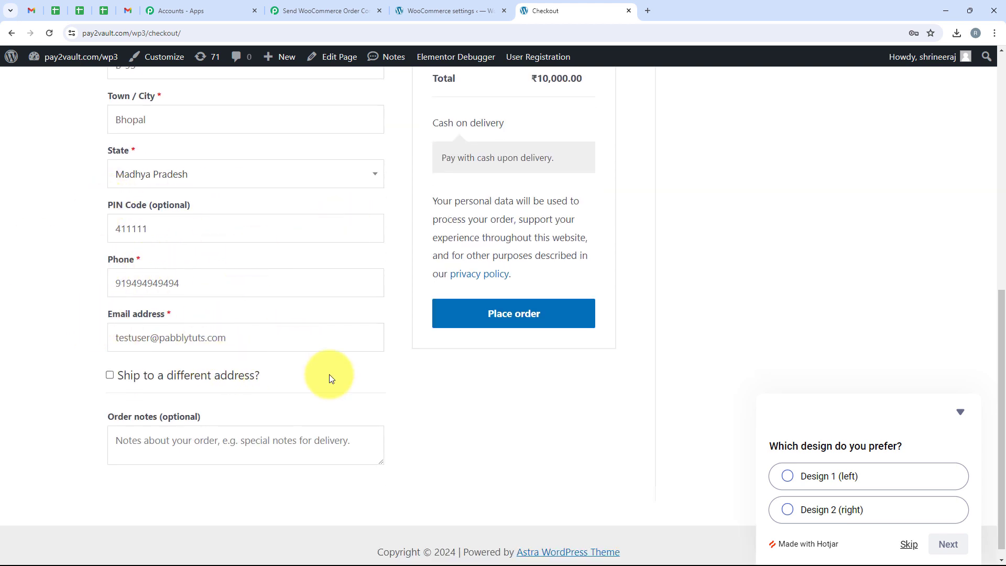
scroll(414, 386, up, 3)
scroll(667, 337, down, 2)
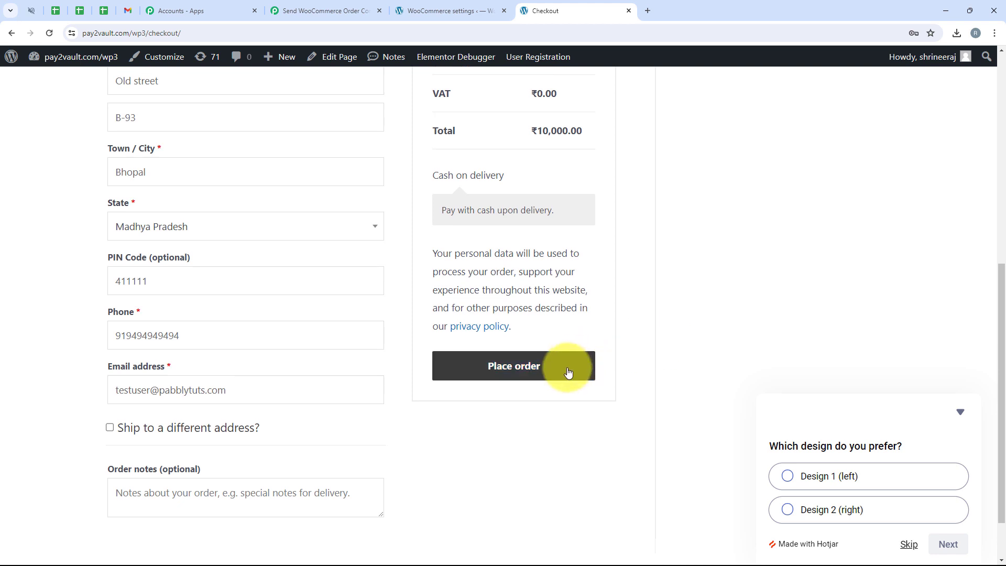
click(569, 372)
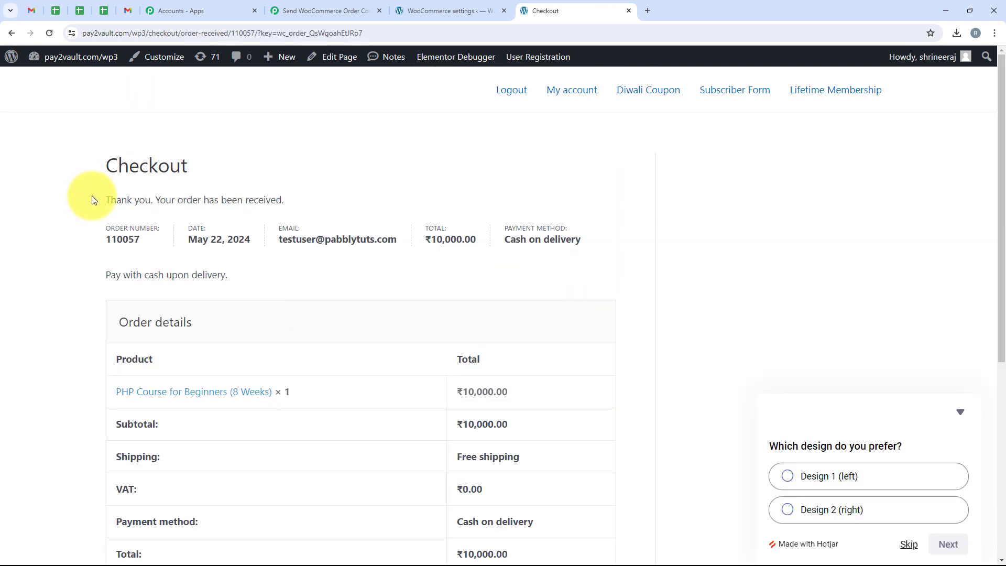
- Review the order-received confirmation and the order details
drag(92, 196, 304, 197)
click(134, 157)
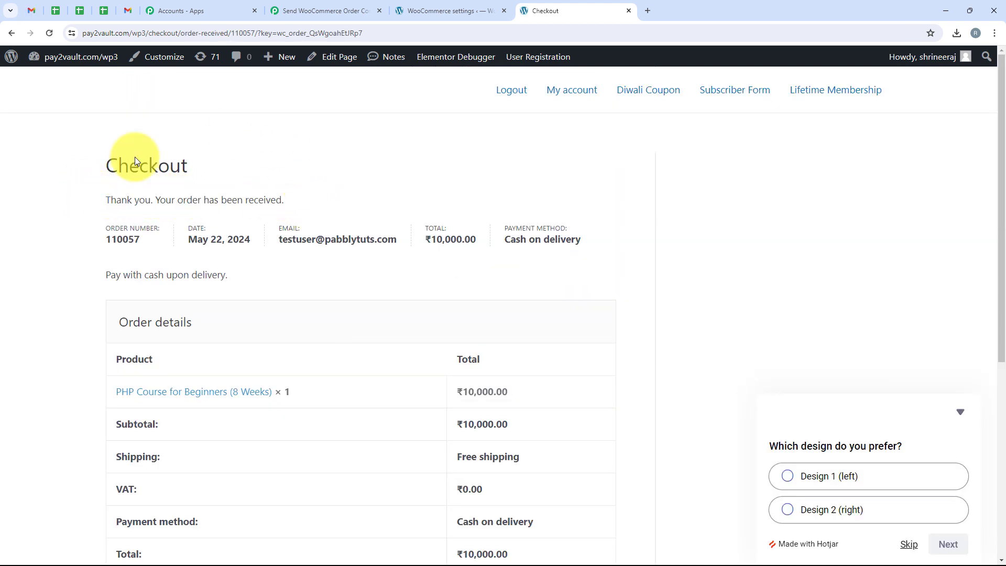
scroll(420, 283, down, 3)
scroll(404, 297, up, 3)
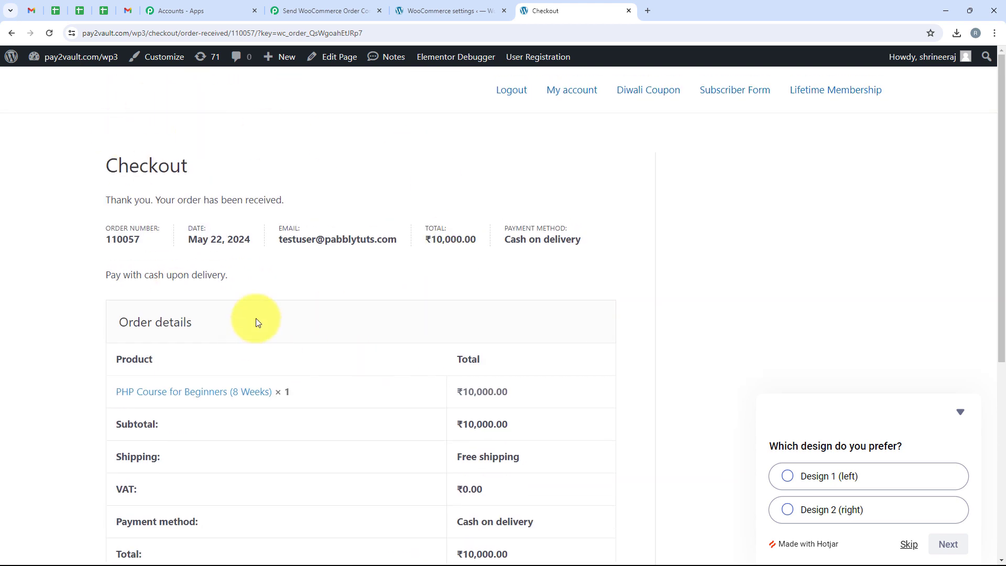
scroll(345, 316, down, 5)
scroll(345, 316, up, 5)
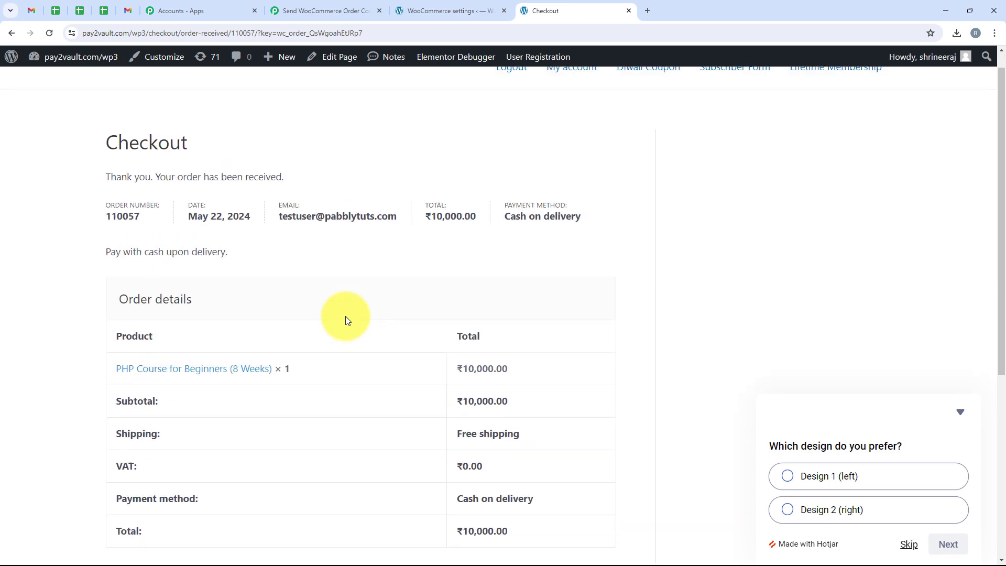
- Back in the Pabbly workflow, review the received response, noting the order total 10000.00
click(310, 4)
scroll(570, 254, down, 10)
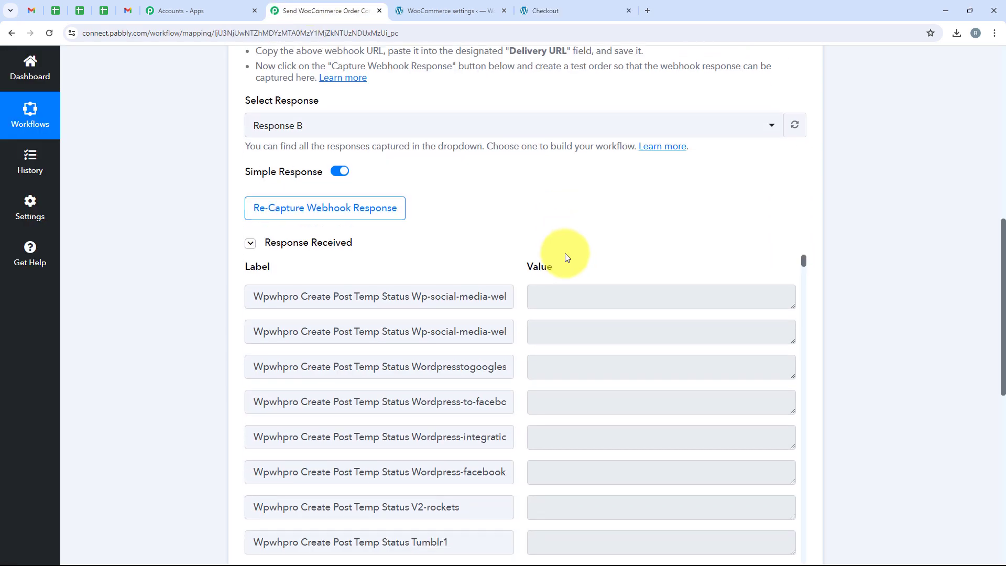
scroll(594, 246, down, 15)
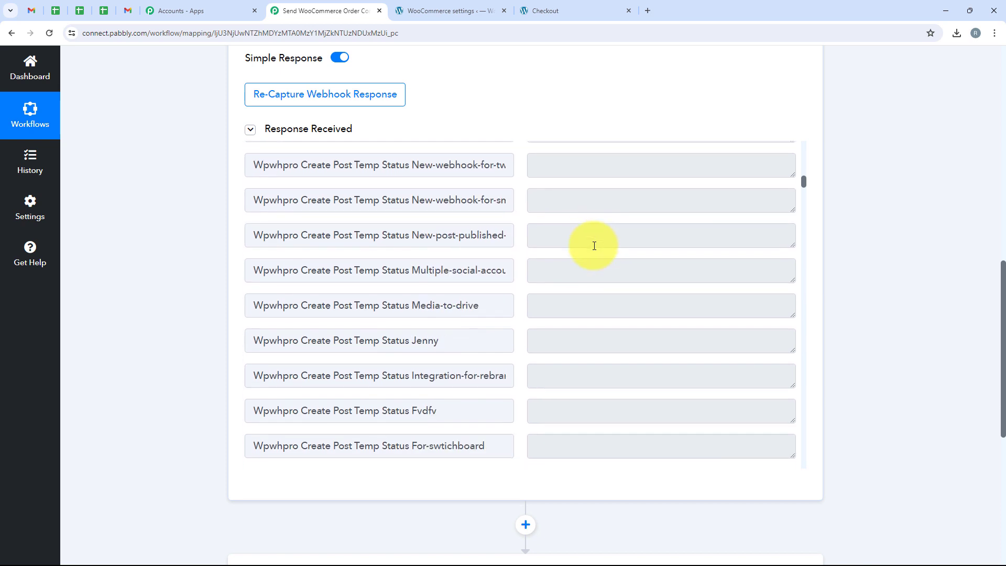
scroll(595, 247, up, 1)
scroll(592, 248, down, 2)
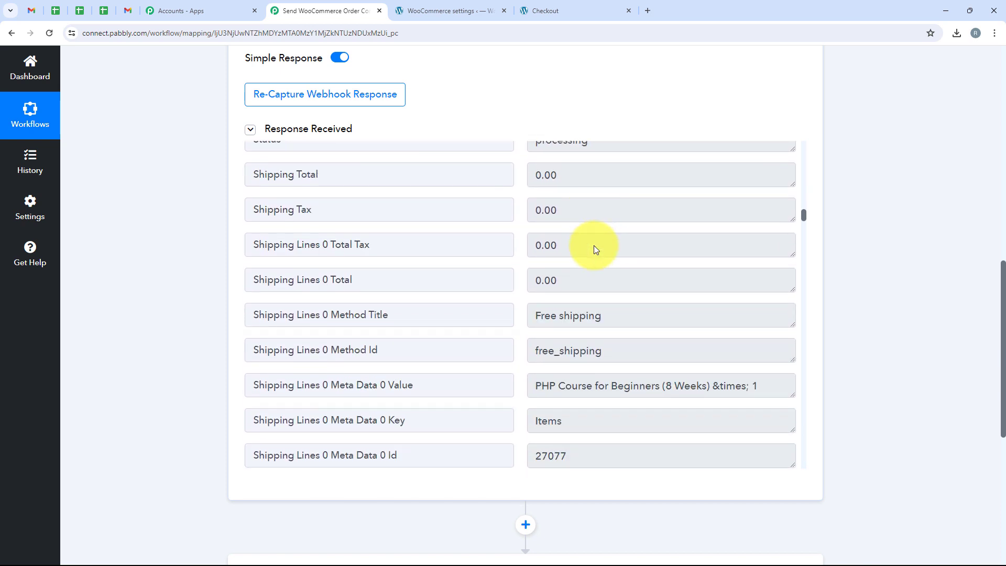
scroll(608, 231, up, 2)
double_click(621, 212)
scroll(595, 233, down, 7)
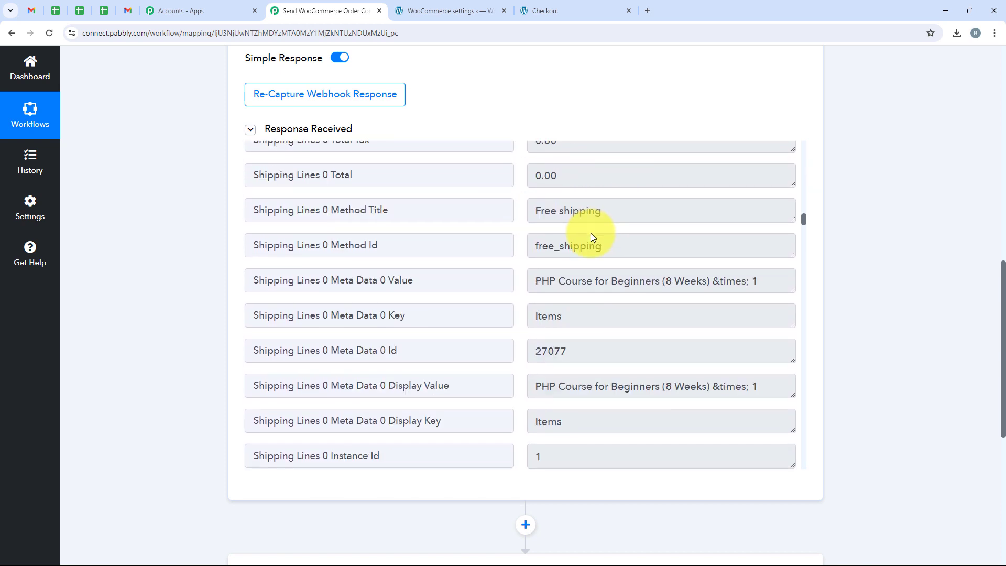
scroll(591, 233, up, 4)
scroll(586, 272, down, 2)
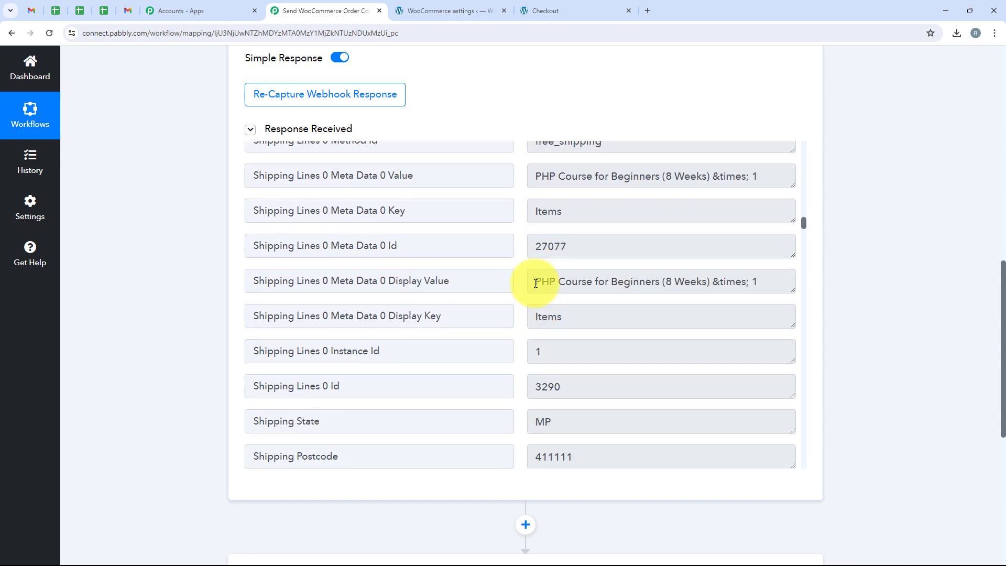
drag(536, 284, 720, 285)
scroll(621, 287, up, 1)
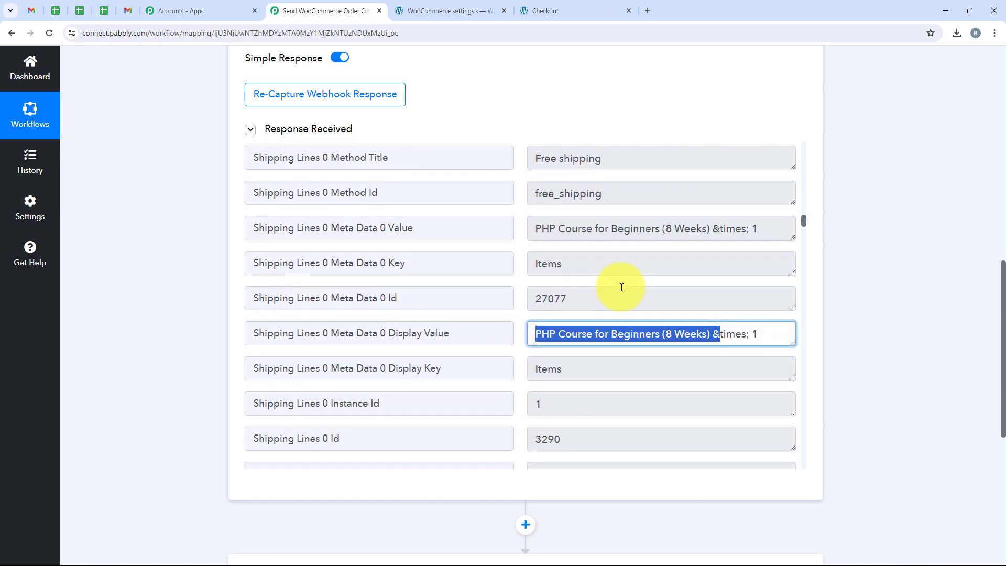
scroll(622, 287, down, 5)
- Check the shipping first and last name, postcode 411111 and state MP in the response
double_click(578, 352)
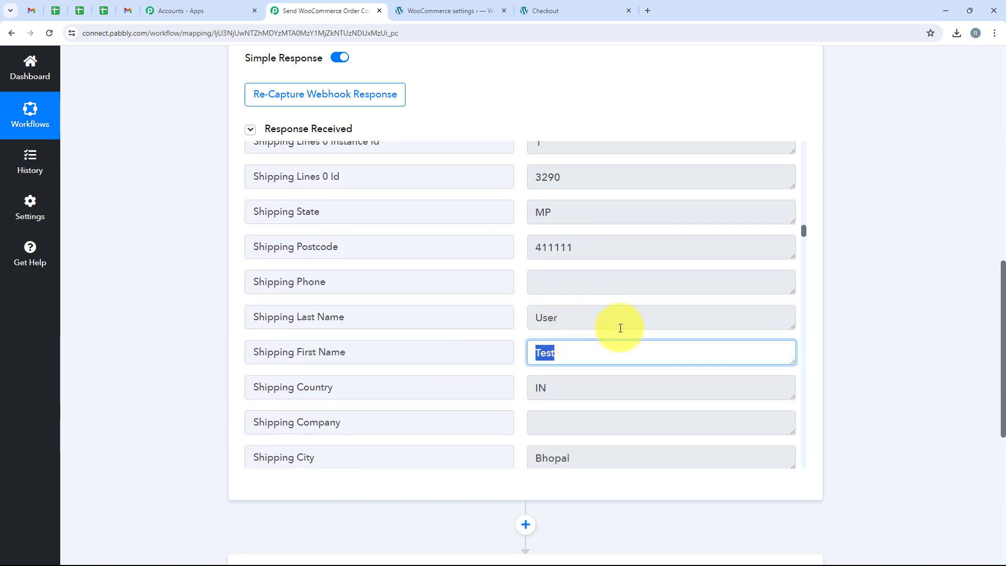
double_click(618, 320)
double_click(647, 247)
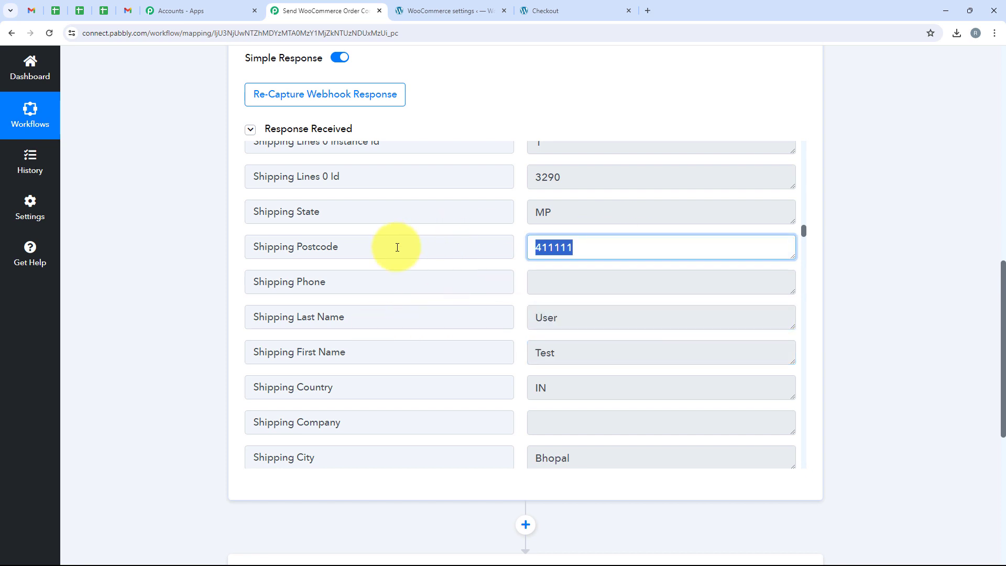
double_click(551, 216)
click(672, 220)
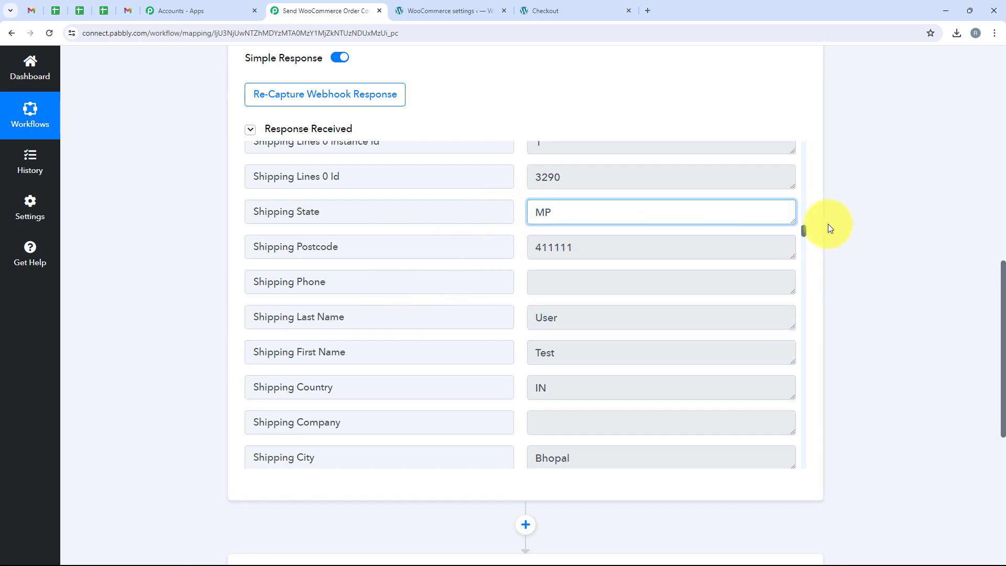
scroll(828, 224, down, 1)
scroll(828, 225, up, 6)
scroll(828, 226, down, 12)
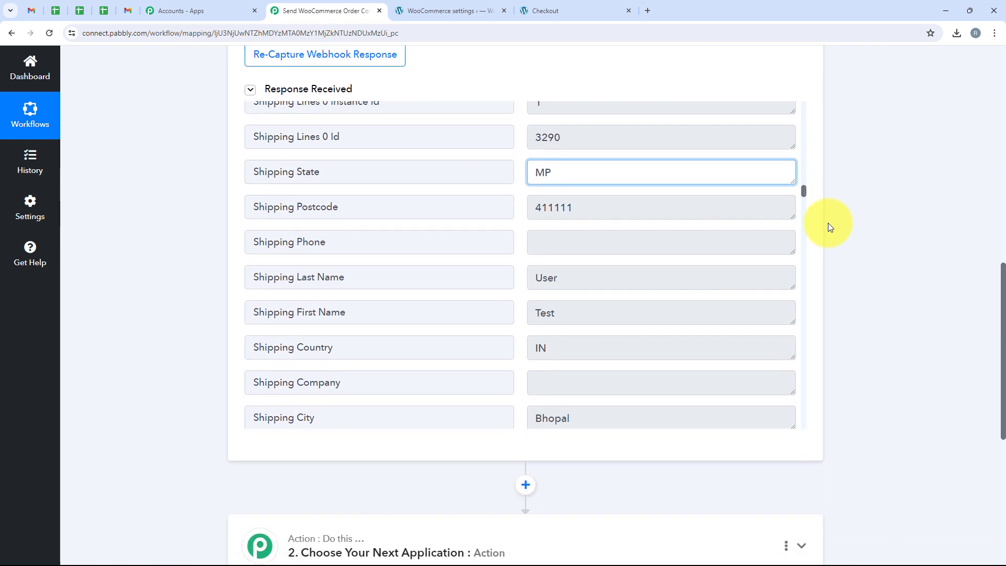
- Search 'Gmail', choose it as the action app, and pick the Send Email action event
click(456, 234)
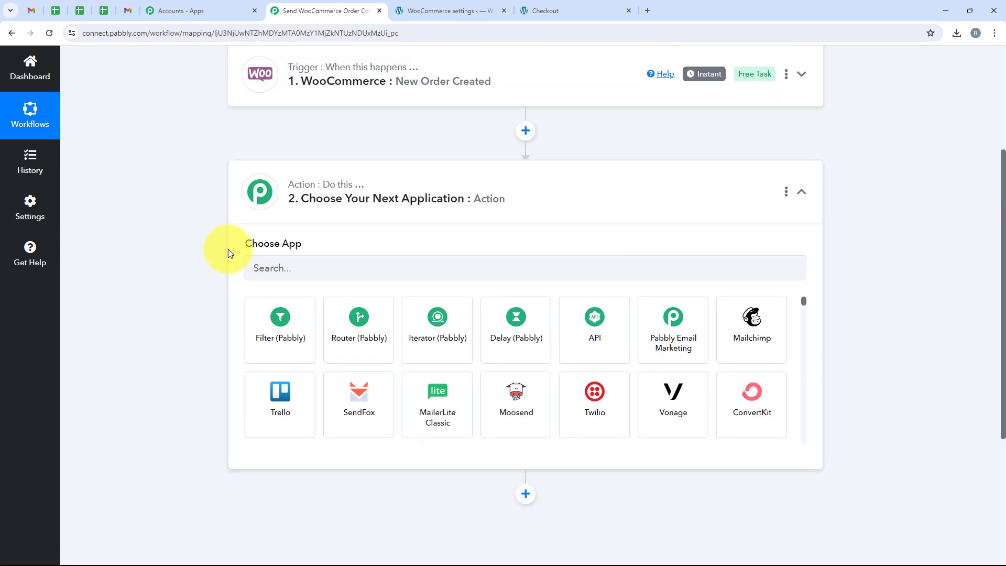
click(300, 261)
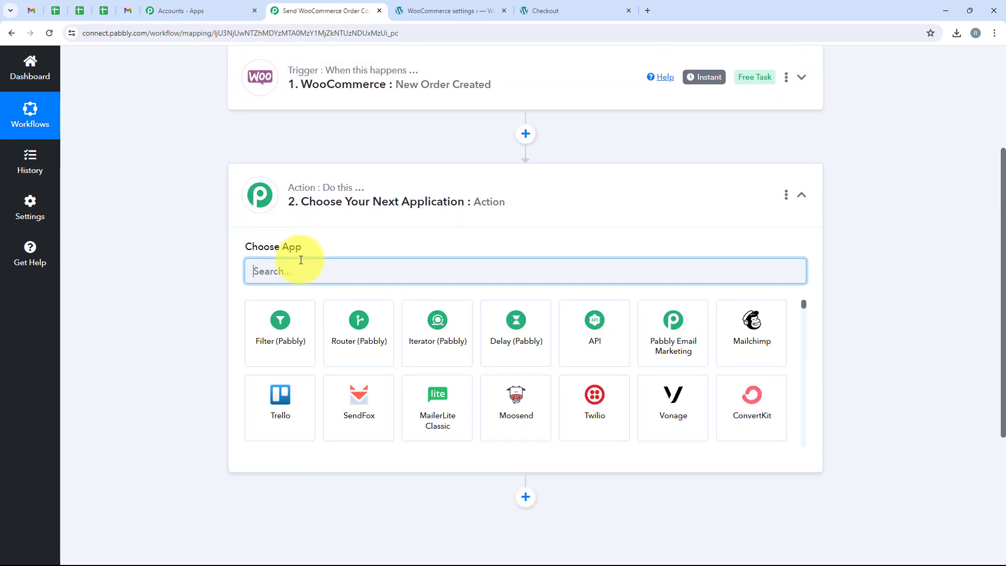
text(Gmail)
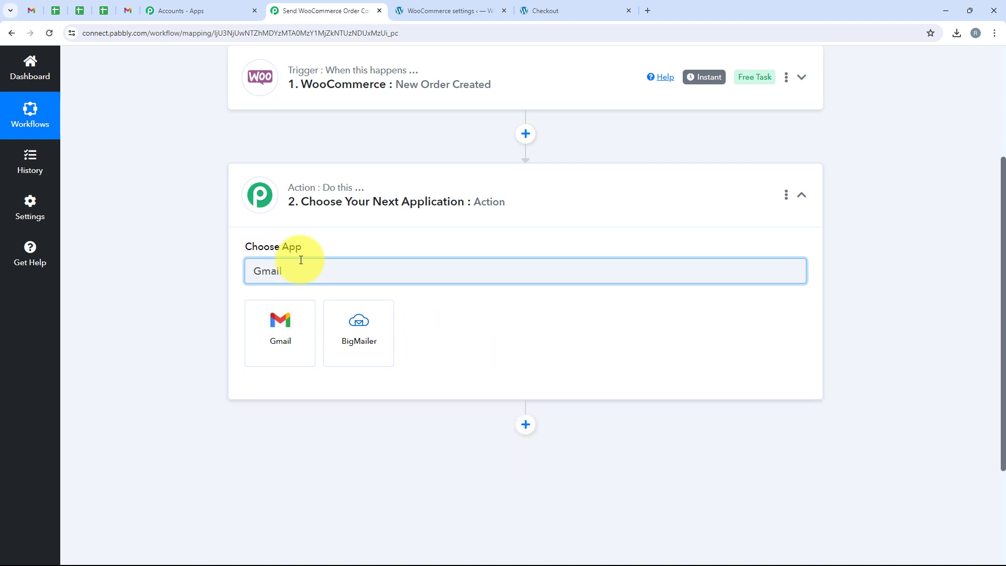
drag(301, 268, 251, 271)
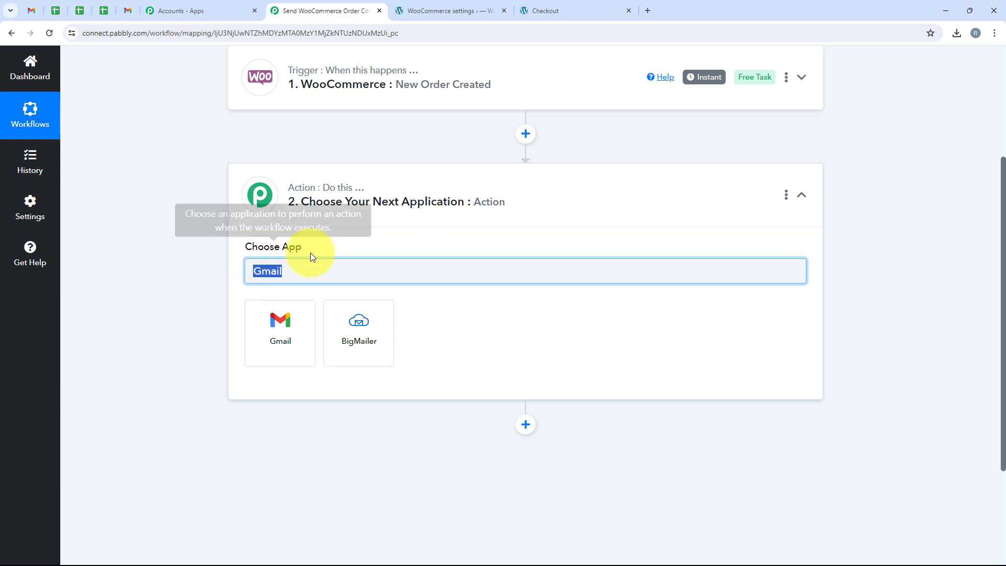
click(276, 331)
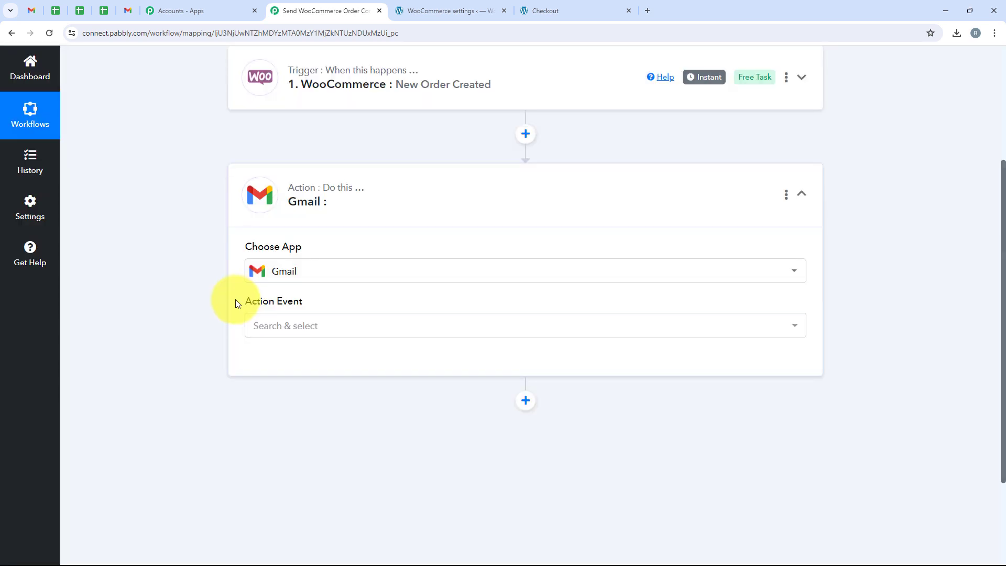
drag(237, 300, 323, 309)
click(327, 321)
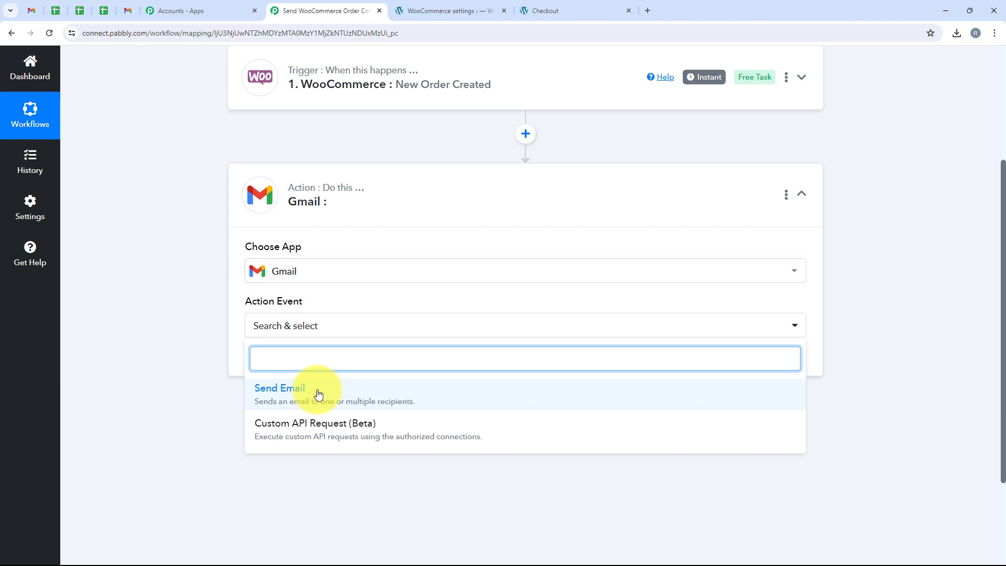
click(587, 397)
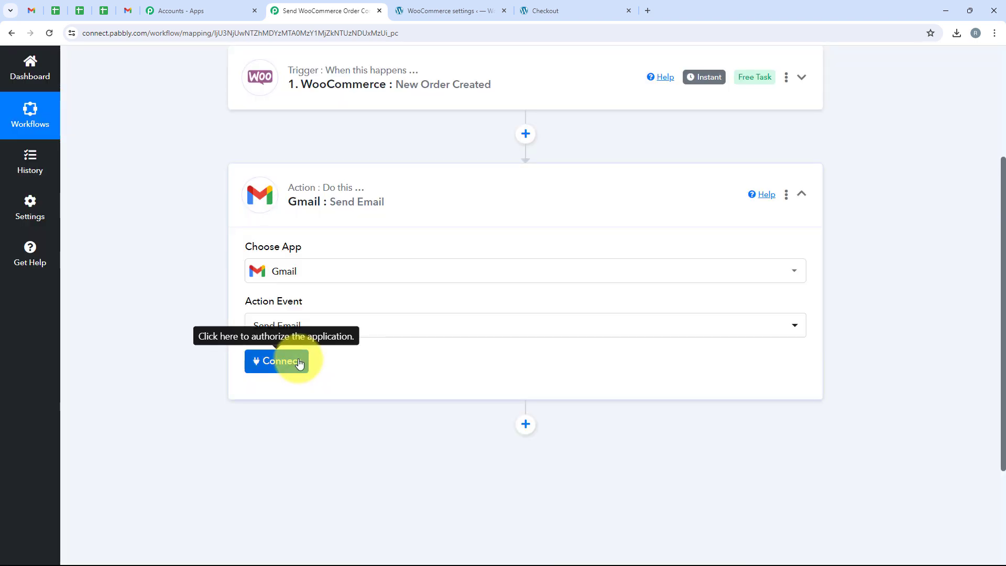
- Add a new Gmail connection and allow Pabbly Connect access in the Google consent window
click(299, 362)
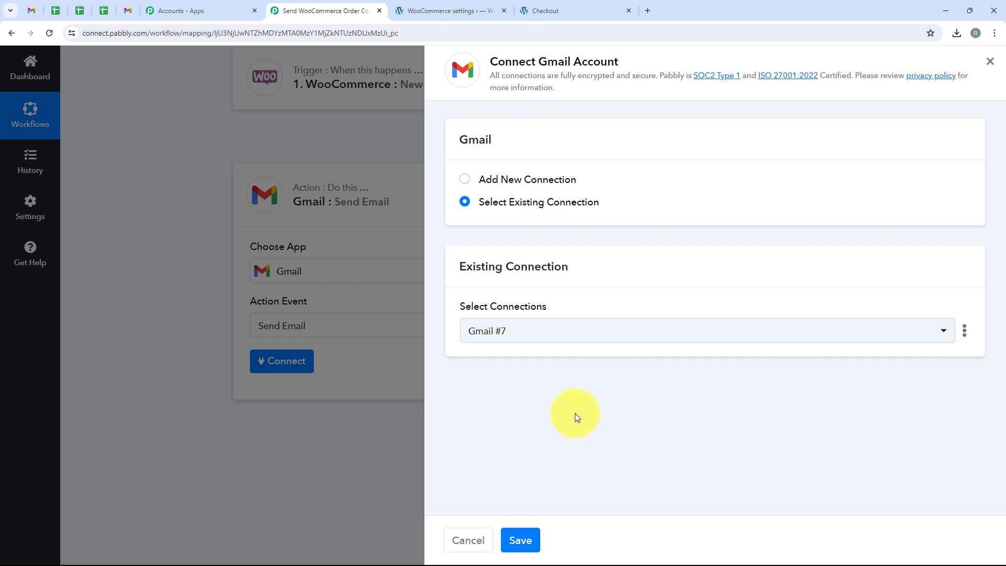
click(464, 179)
click(548, 348)
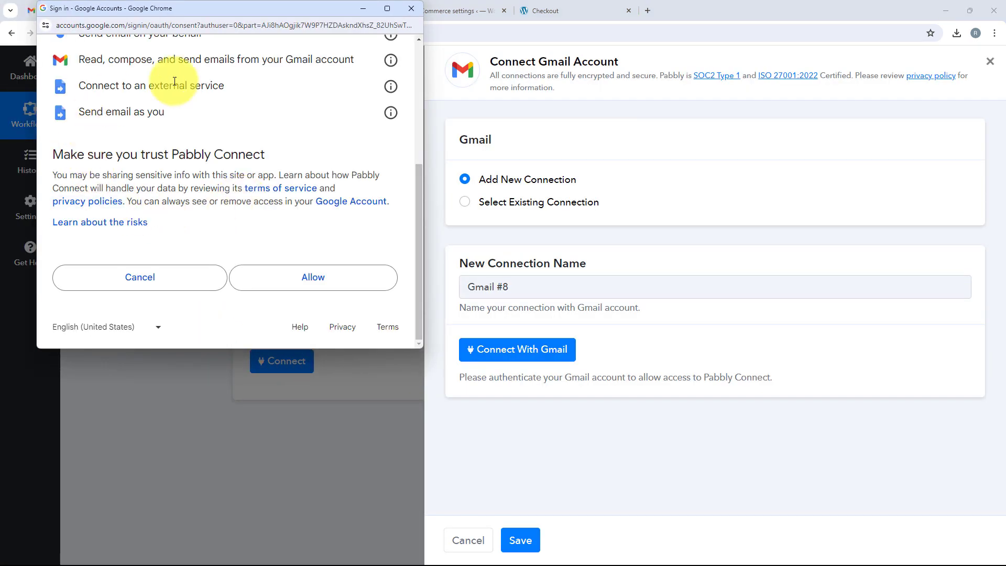
click(299, 286)
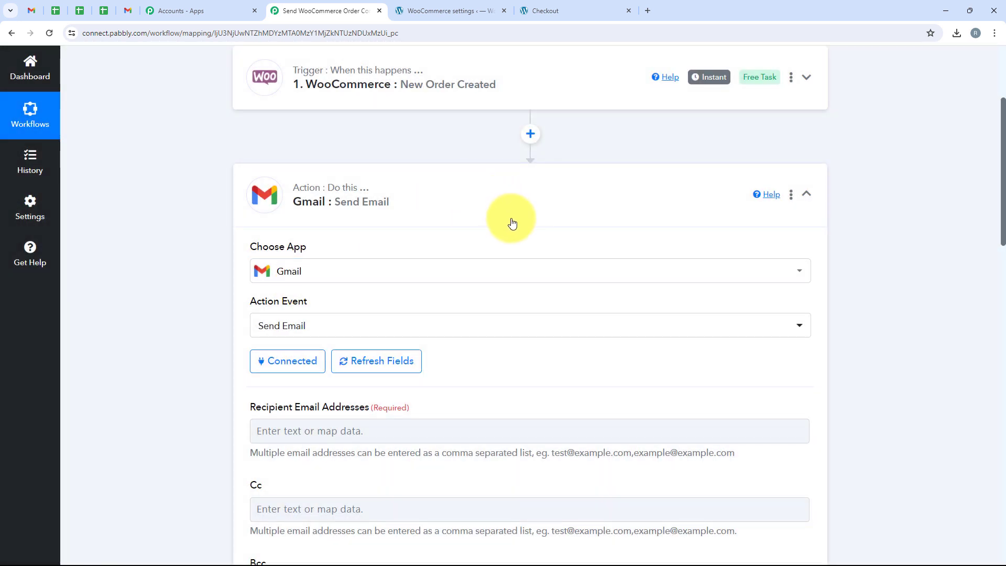
- Map the Gmail recipient address to the WooCommerce order's Billing Email using an 'Email' data search
scroll(511, 231, down, 4)
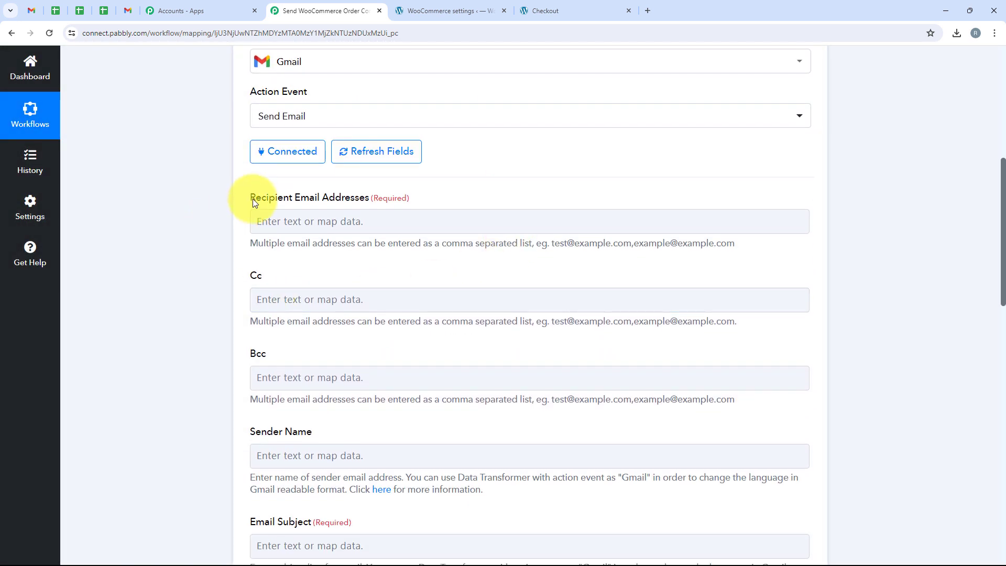
drag(248, 197, 368, 205)
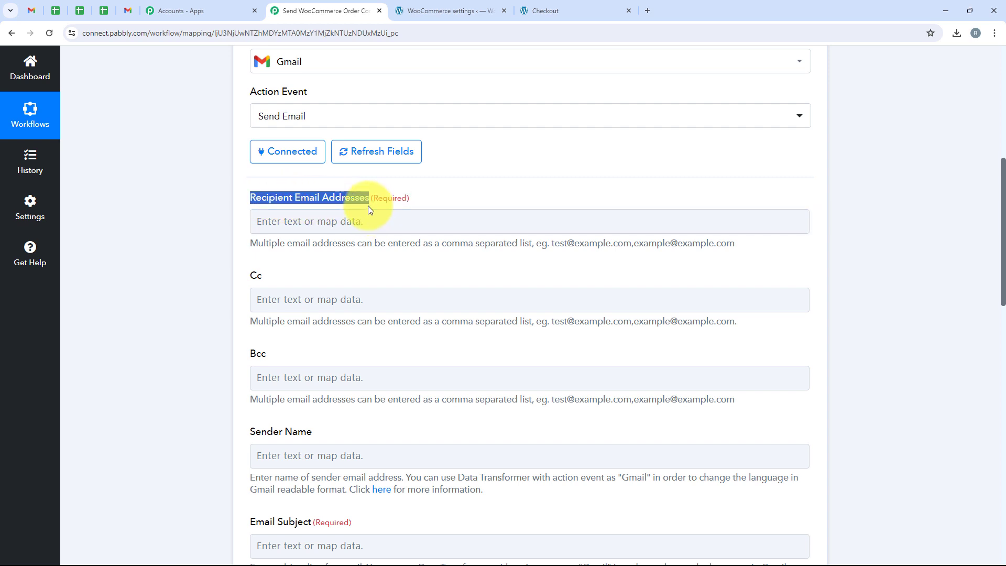
click(359, 222)
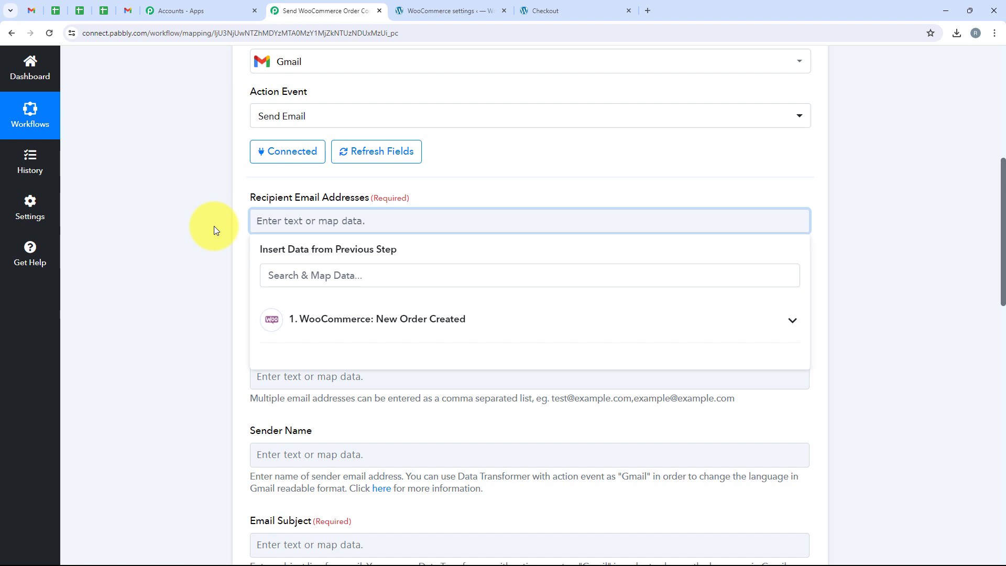
click(345, 268)
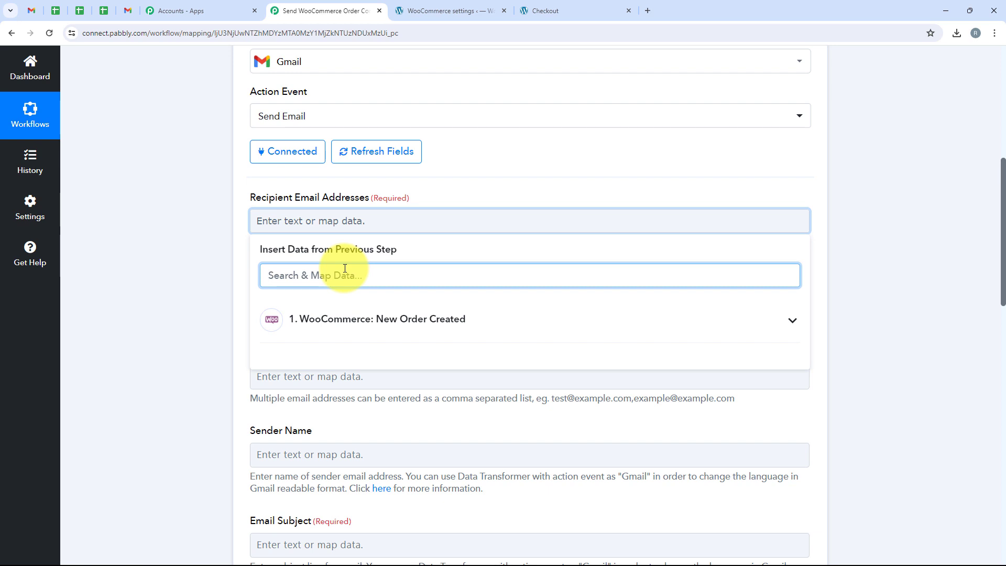
text(Email)
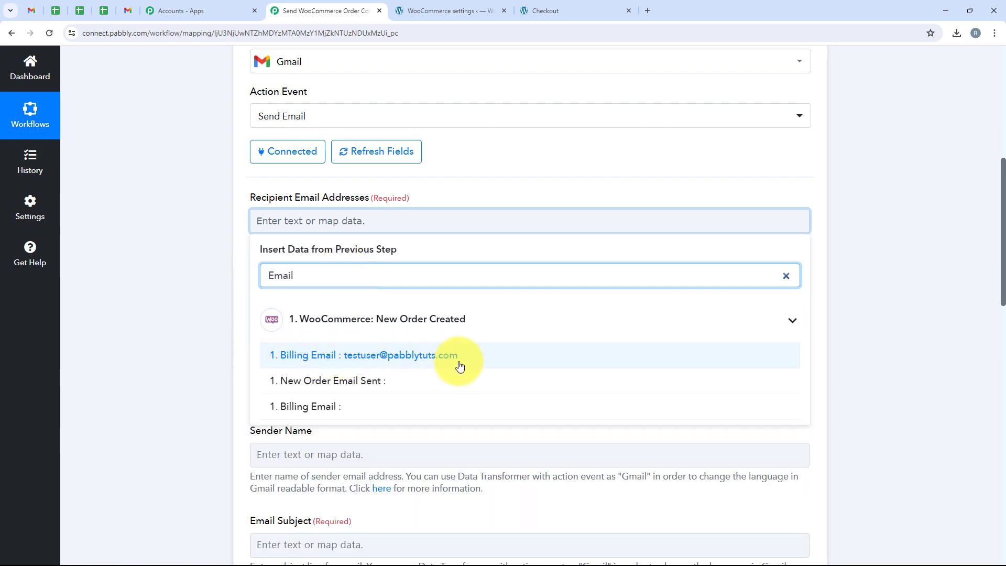
click(654, 356)
click(225, 241)
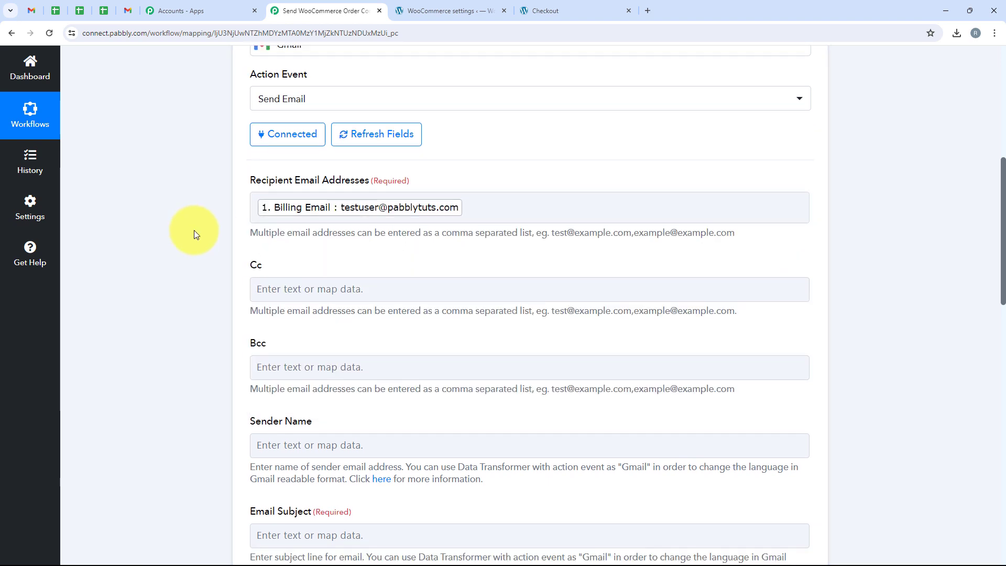
- Leave Bcc blank and enter 'Pabbly' as the Gmail sender name
scroll(194, 234, down, 3)
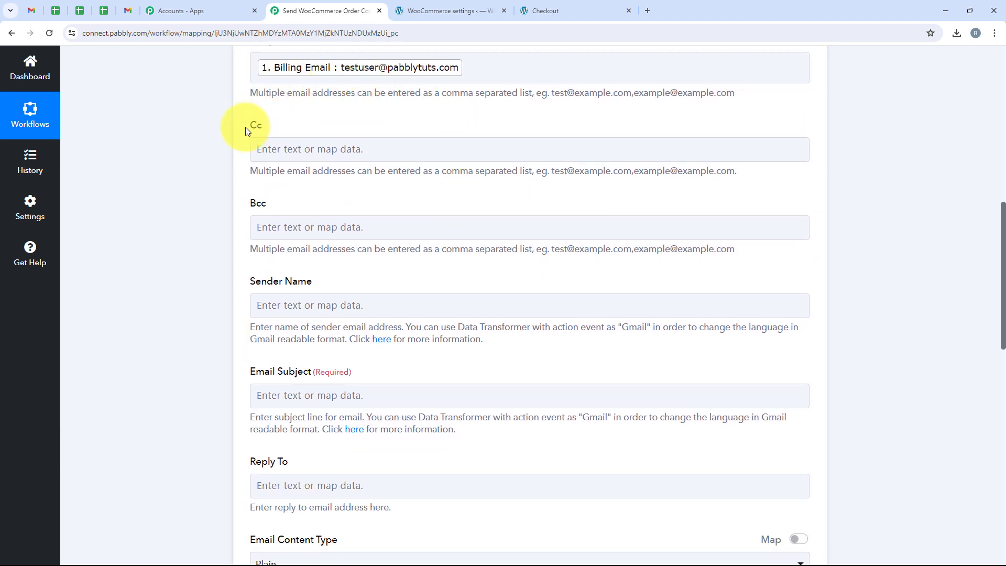
click(185, 204)
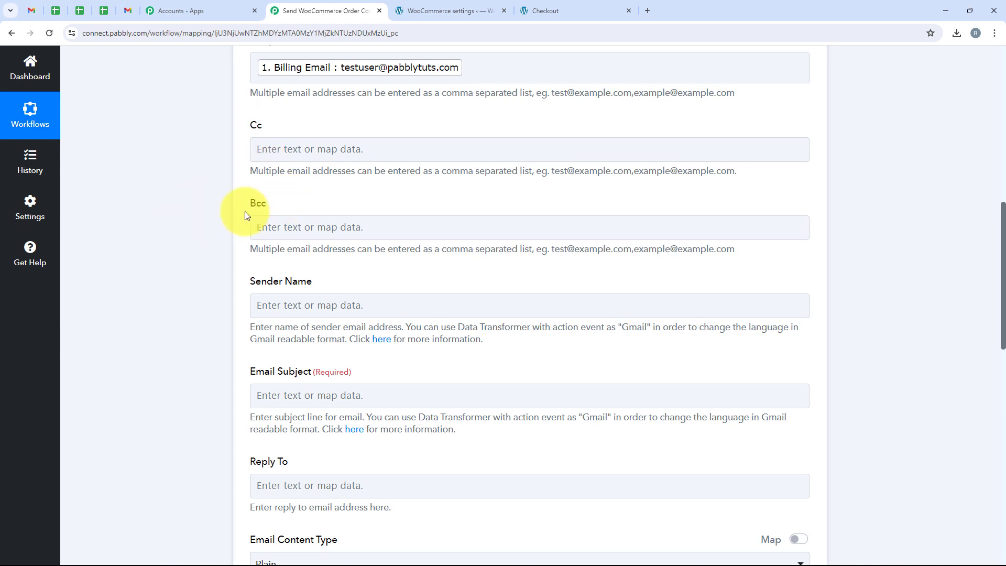
click(292, 227)
scroll(314, 234, down, 1)
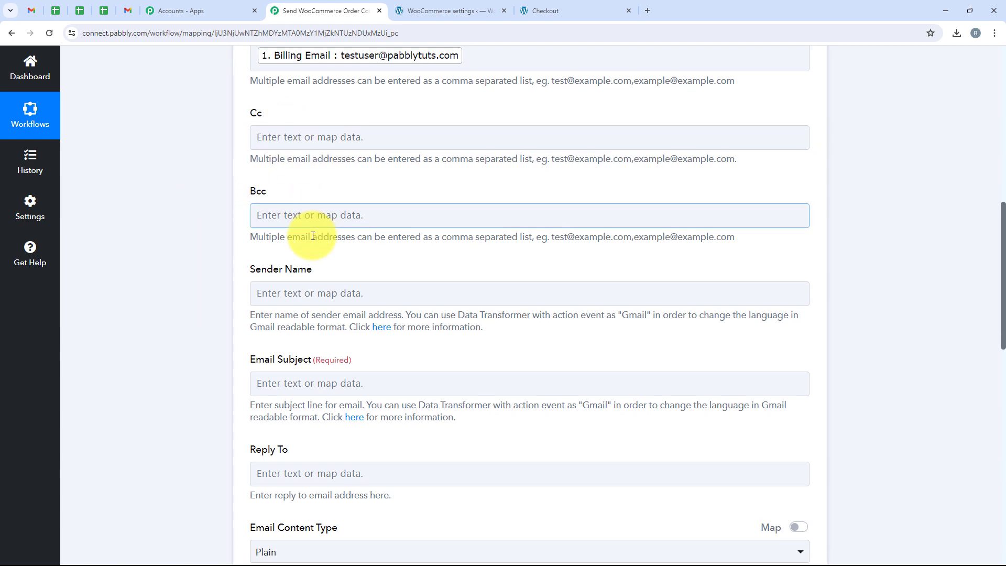
click(235, 239)
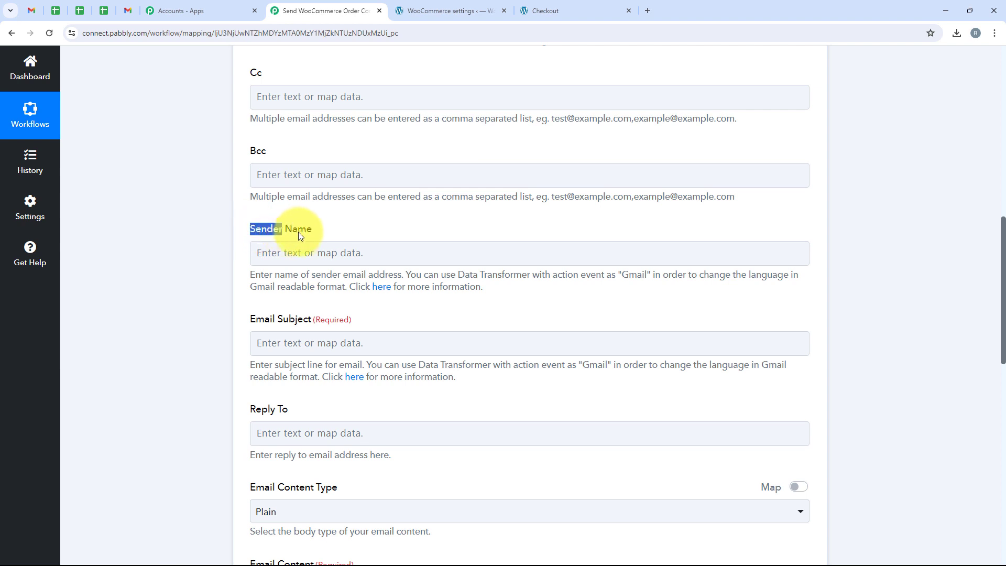
click(324, 254)
text(P)
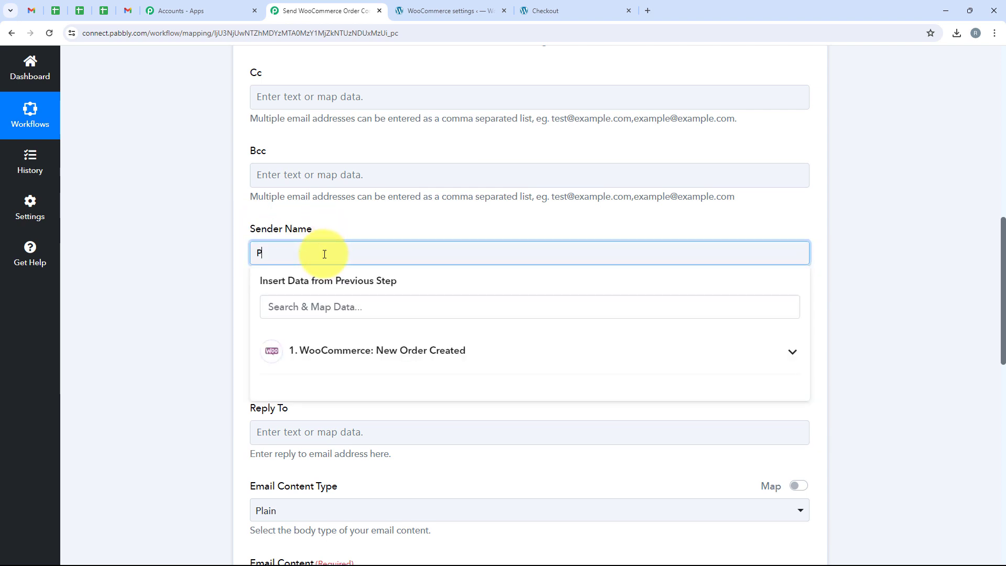
text(abbly)
click(195, 200)
- Paste 'Thank you for your order!' into the Email Subject field
scroll(195, 200, down, 3)
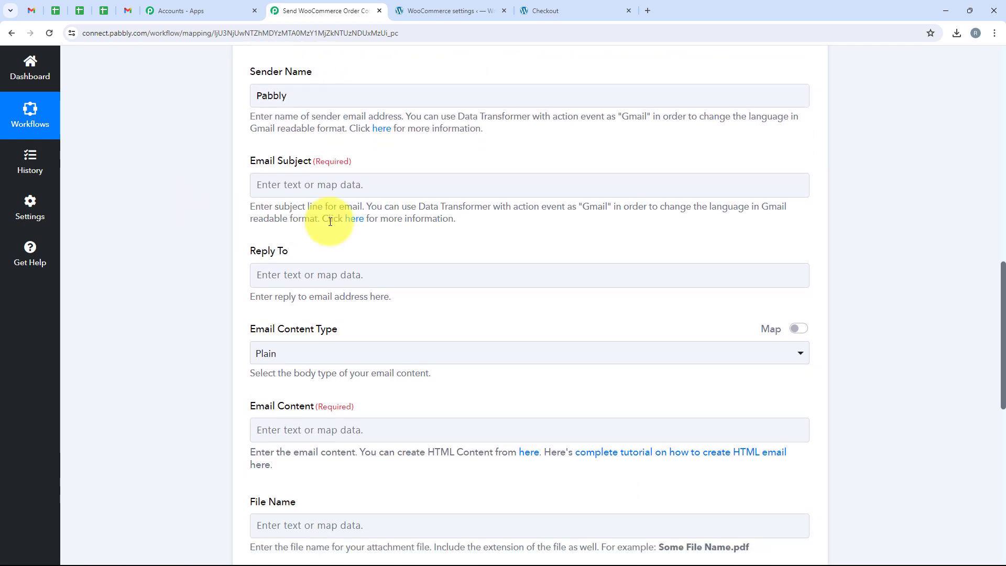
click(331, 191)
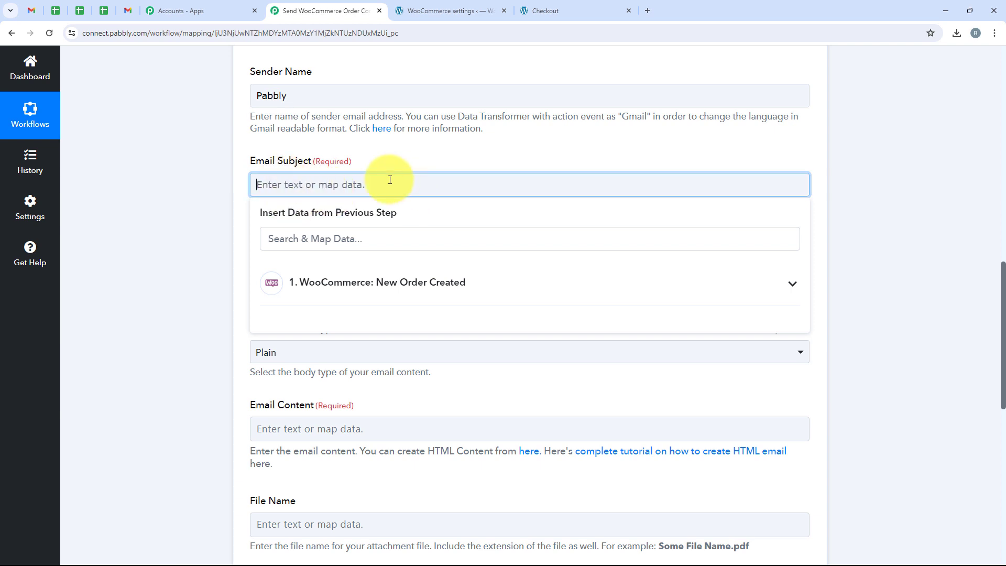
text(Thank you for your order!)
click(240, 175)
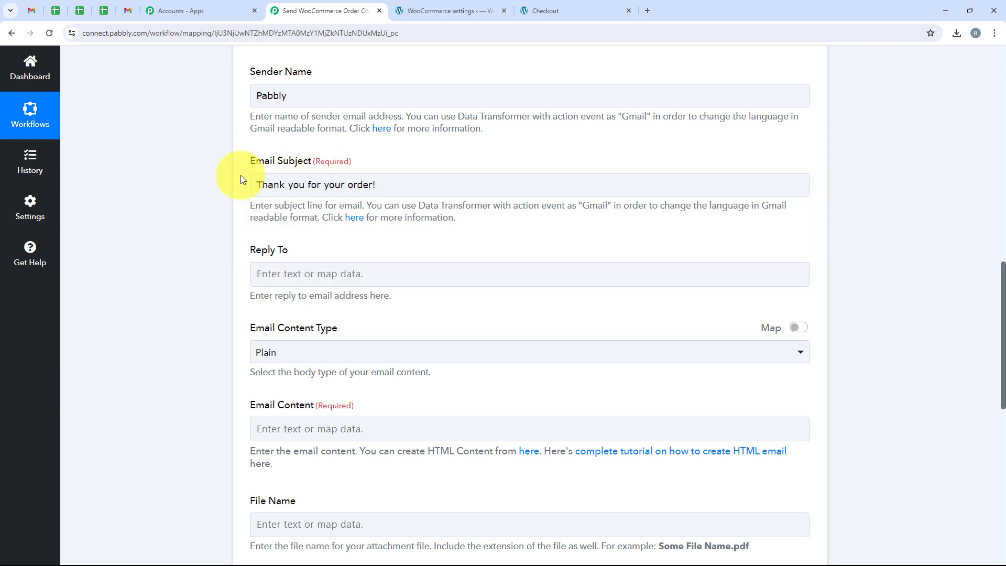
scroll(241, 175, down, 2)
scroll(241, 175, down, 3)
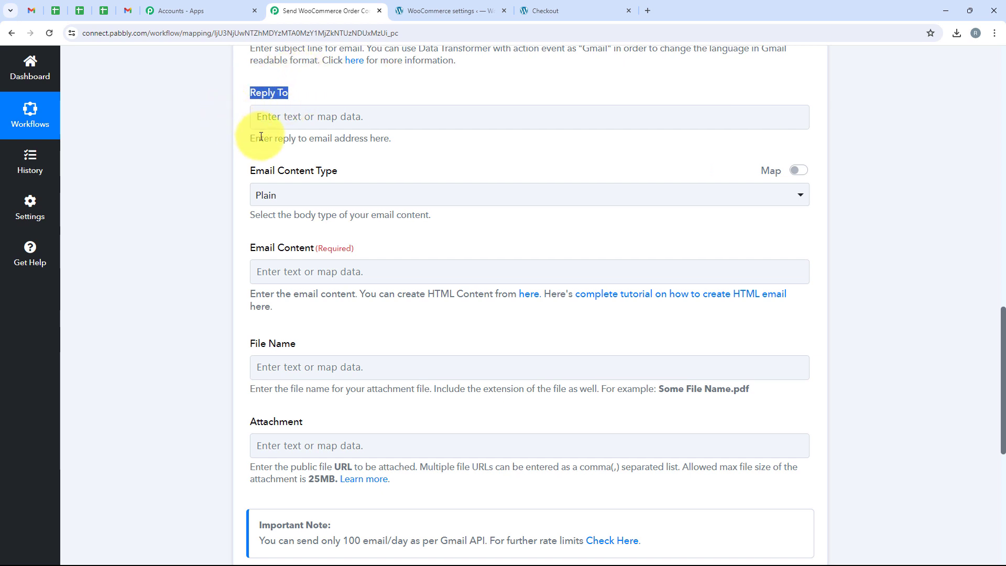
scroll(247, 125, down, 1)
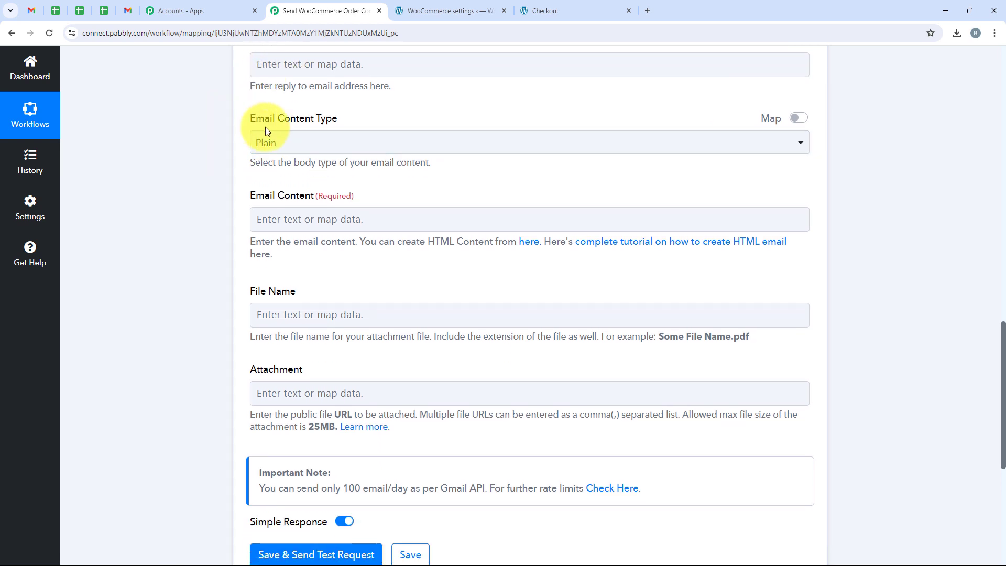
- Keep the email content type as Plain and move to the email body
drag(250, 125, 265, 131)
click(315, 141)
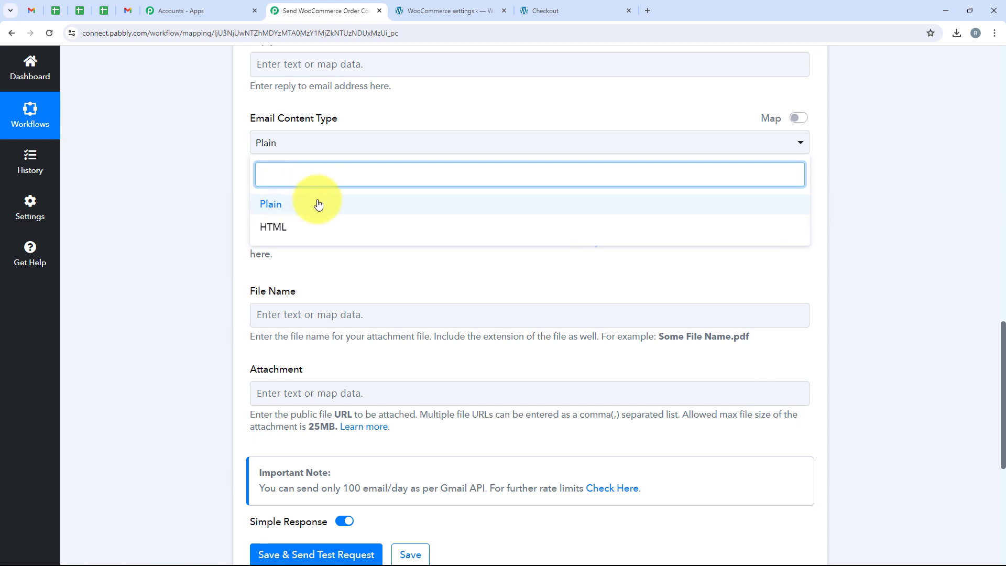
click(391, 207)
scroll(149, 202, down, 1)
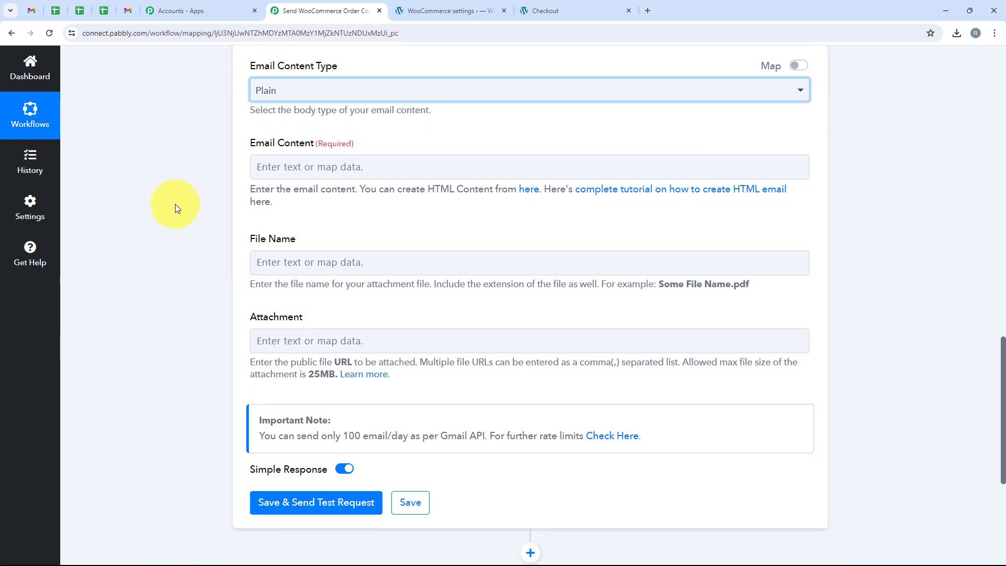
drag(241, 145, 292, 151)
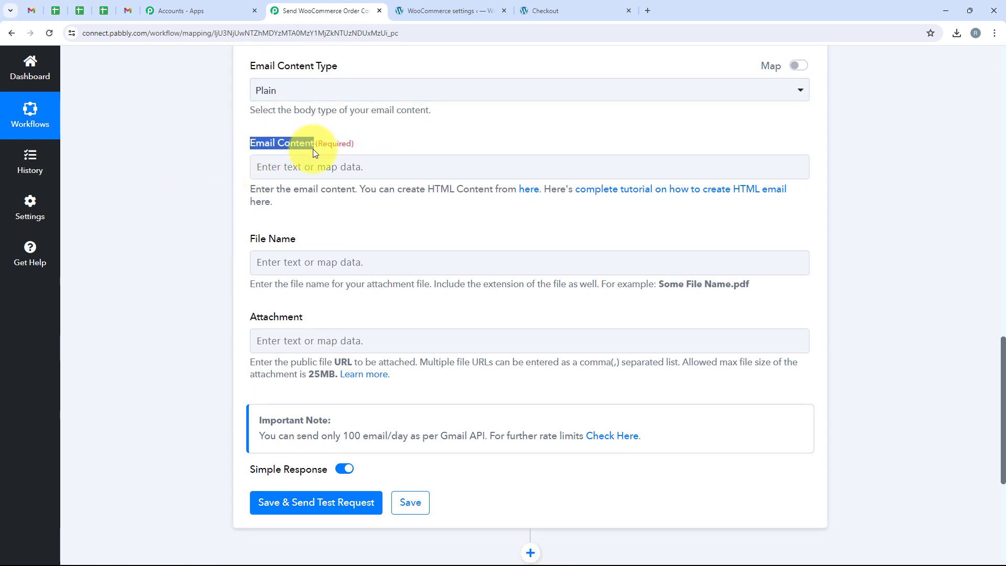
click(296, 166)
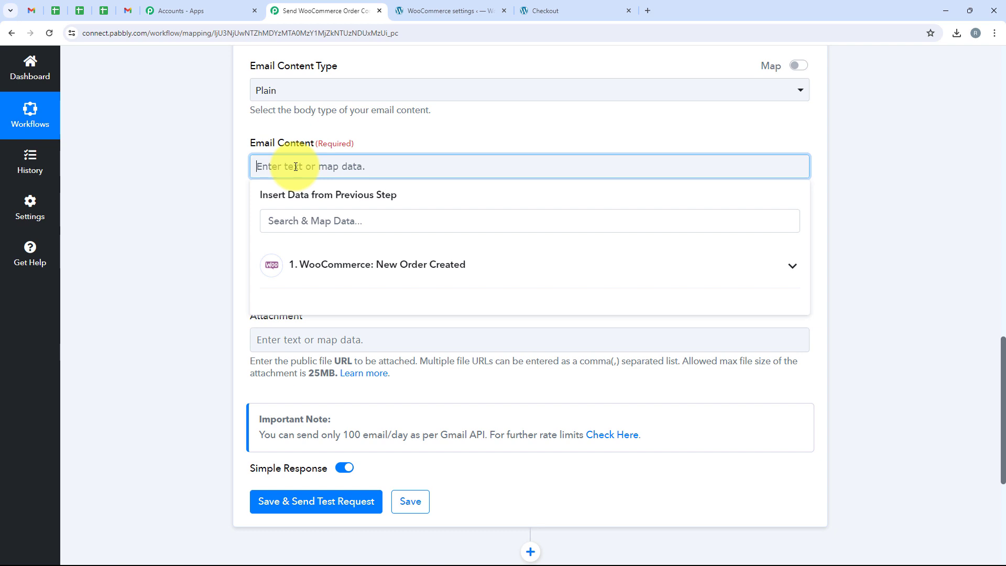
- Paste the order-confirmation message into Email Content and remove the extra space before 'order'
key(ctrl+v)
scroll(294, 150, up, 1)
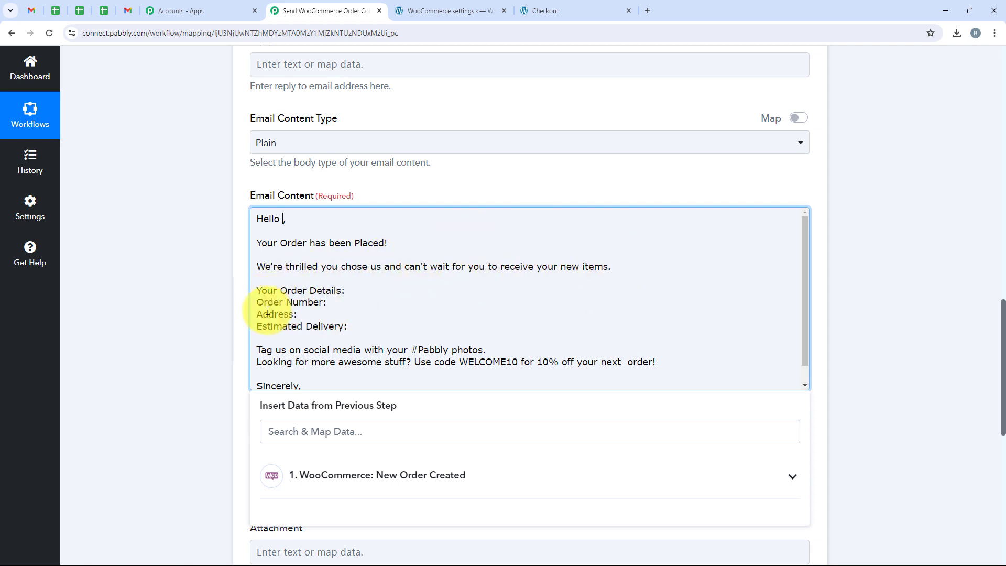
scroll(472, 299, down, 1)
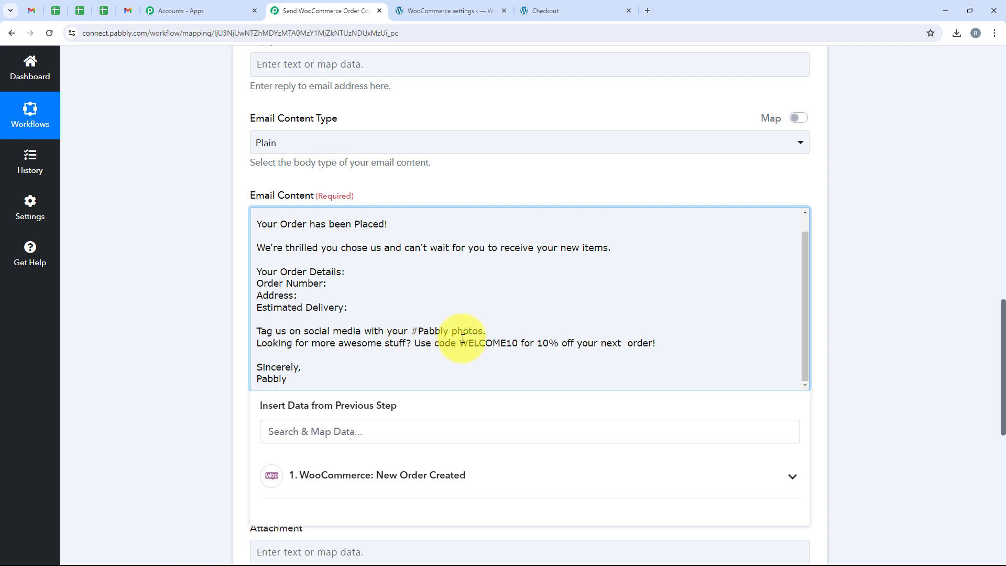
click(628, 343)
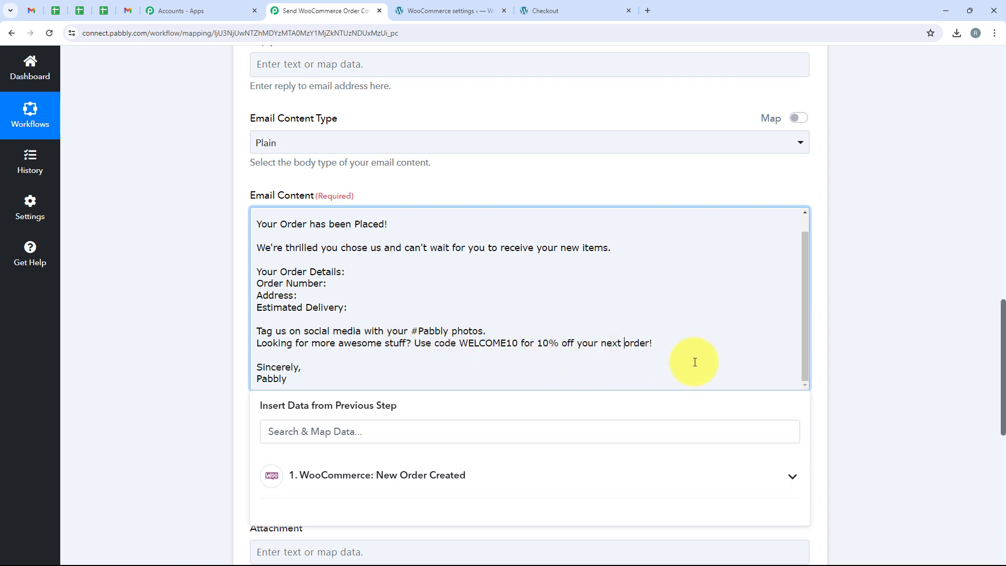
click(361, 296)
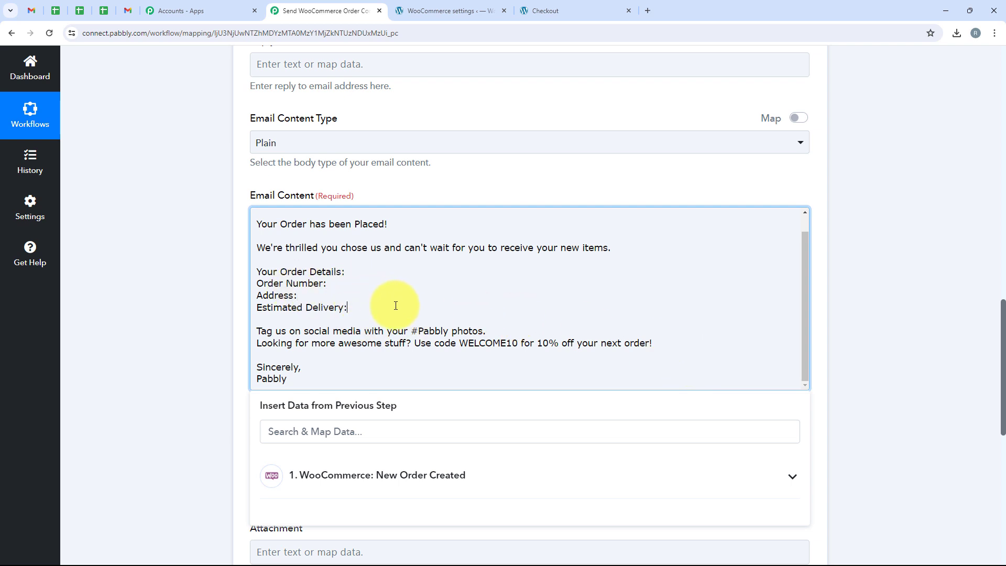
scroll(313, 301, up, 1)
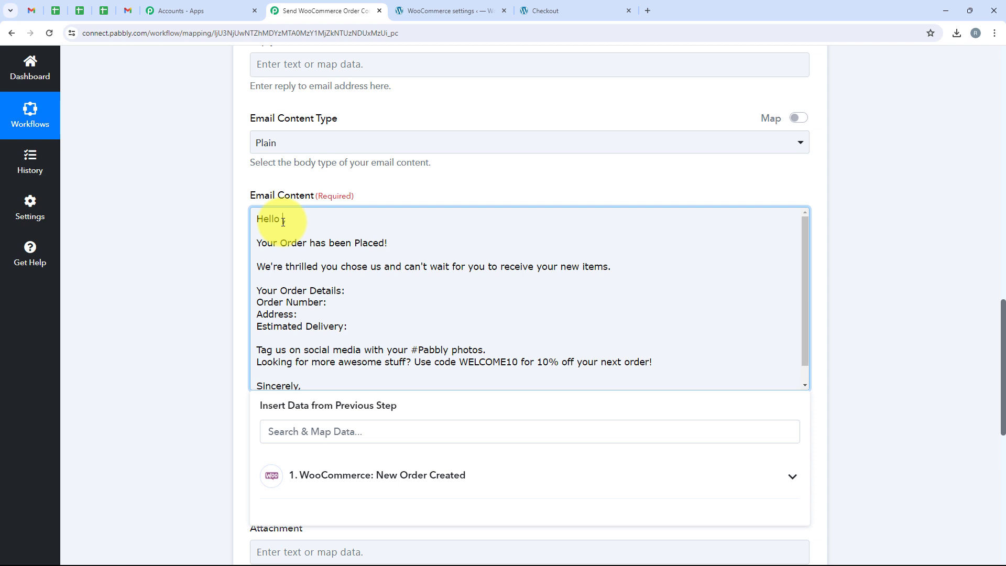
- Insert the order's Shipping First Name and Shipping Last Name after 'Hello' in the greeting
click(283, 221)
click(354, 432)
text(name)
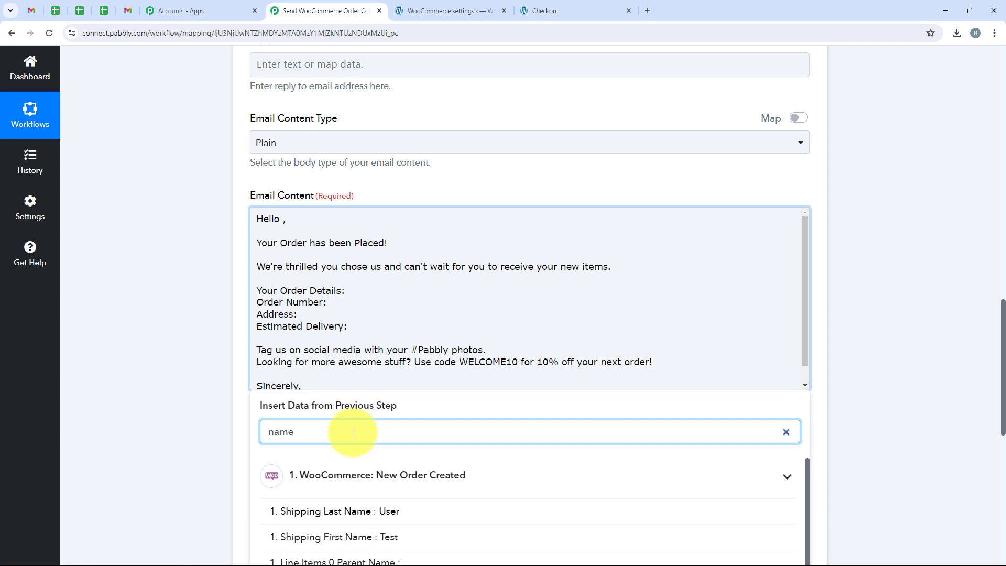
click(353, 537)
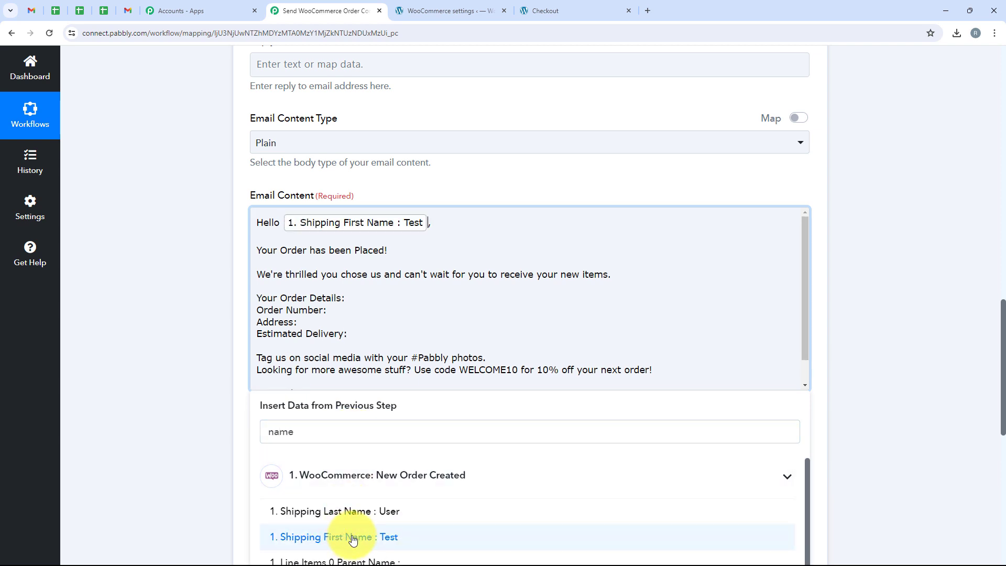
click(371, 511)
scroll(197, 319, down, 5)
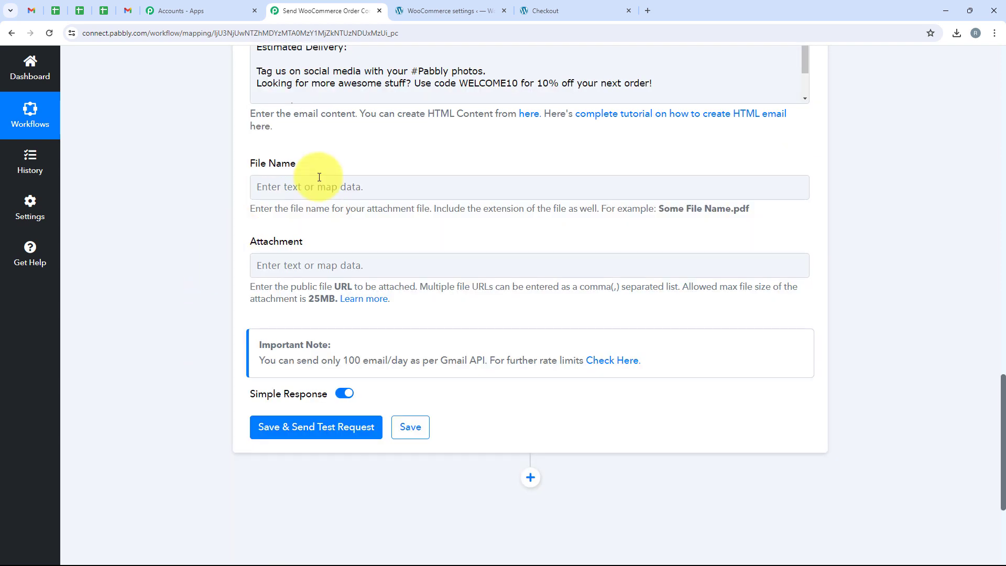
scroll(319, 177, up, 5)
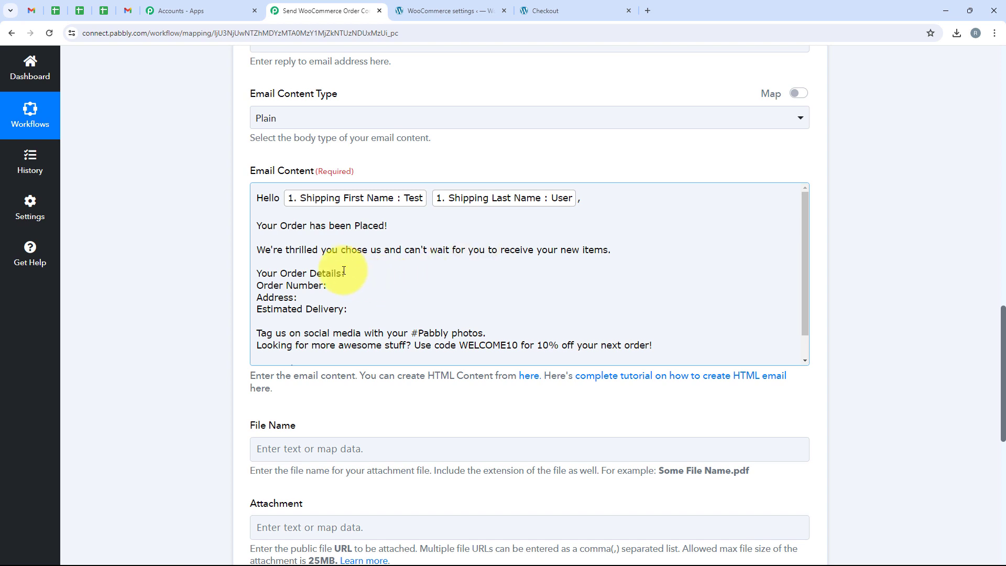
scroll(314, 267, down, 1)
click(329, 258)
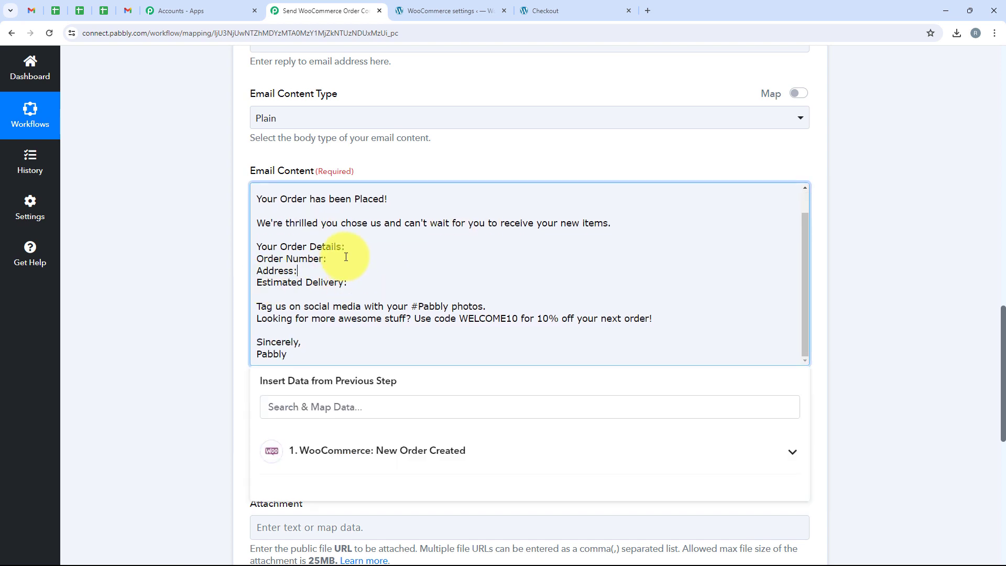
- Insert the WooCommerce order Number after 'Order Number:' in the email body
click(386, 446)
click(386, 415)
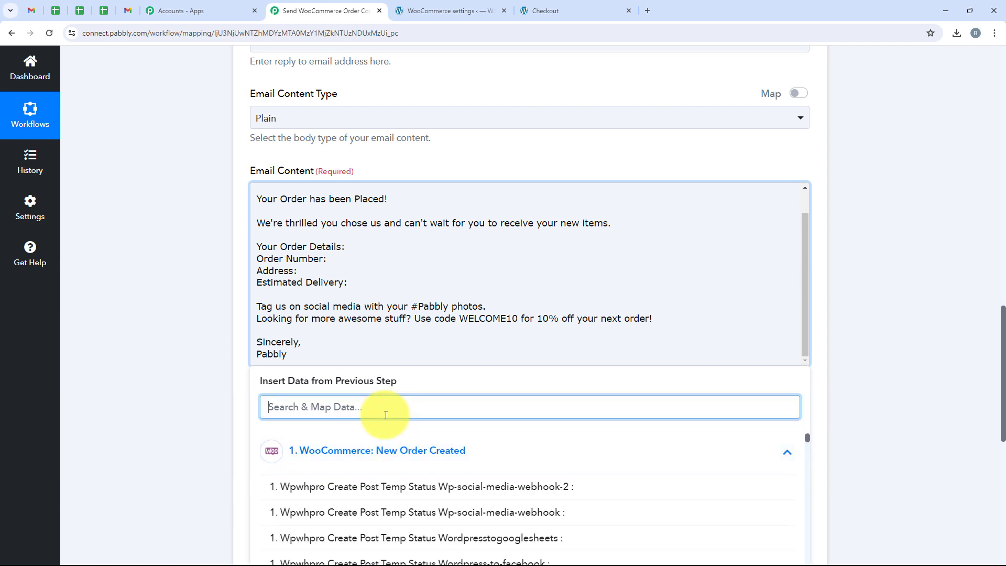
text(Number)
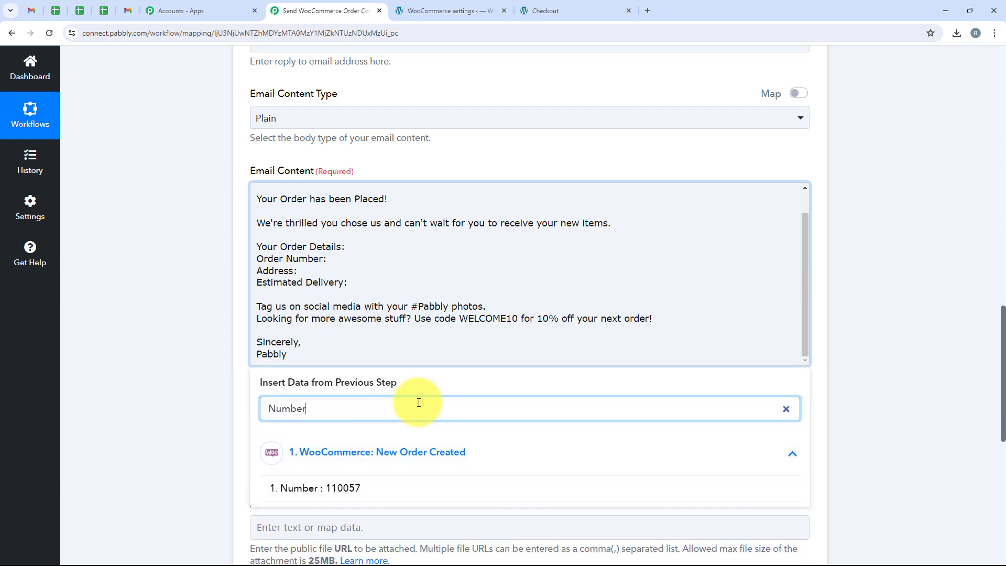
click(423, 488)
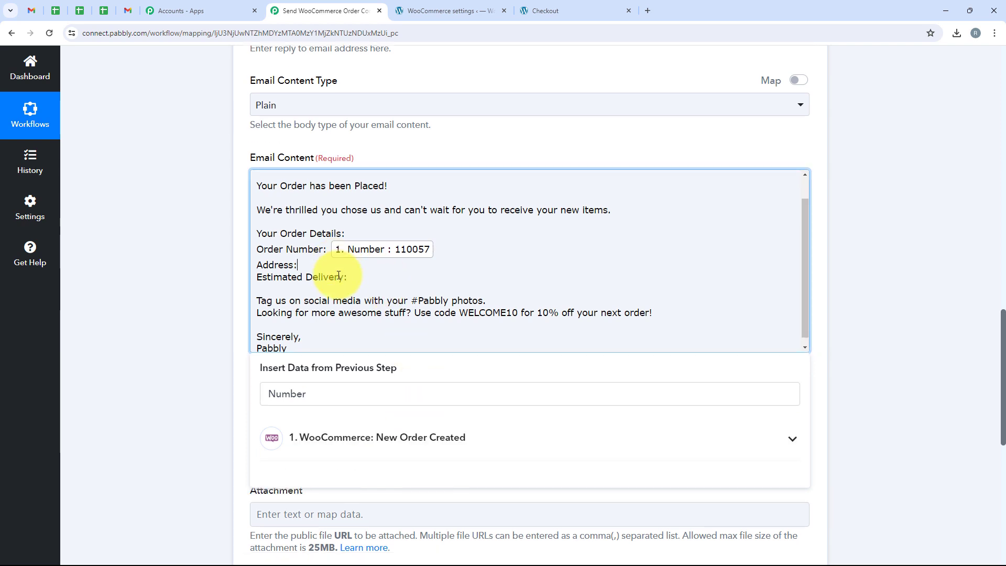
click(342, 436)
- Add Shipping Address 1 and Shipping Address 2 to the Address line
double_click(323, 394)
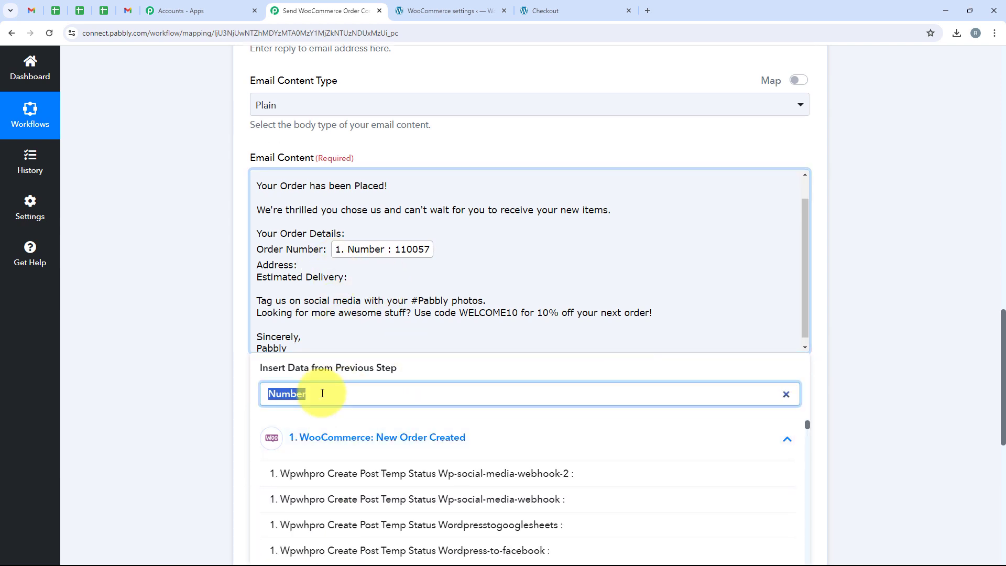
text(address)
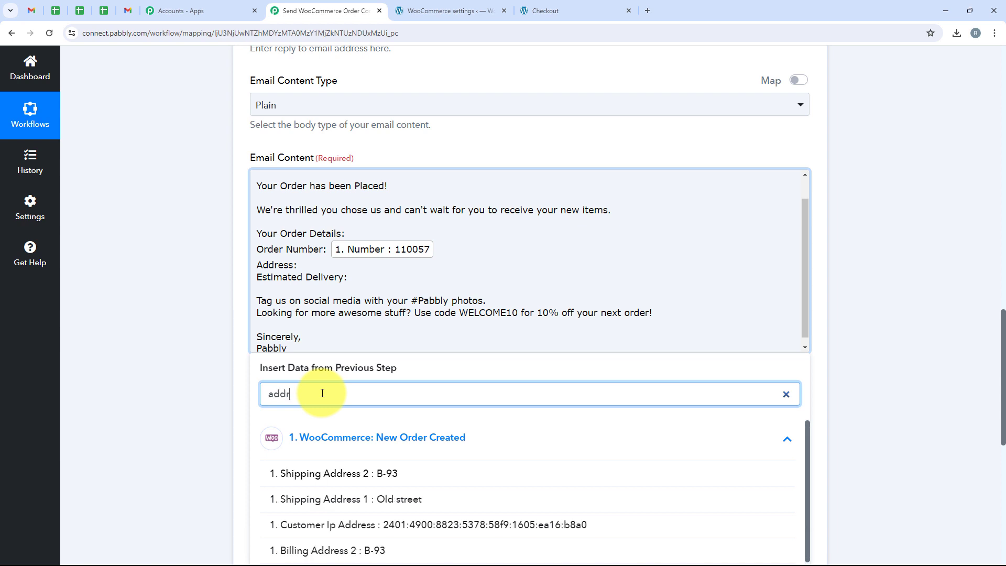
scroll(479, 467, down, 1)
scroll(658, 346, down, 1)
scroll(639, 170, down, 1)
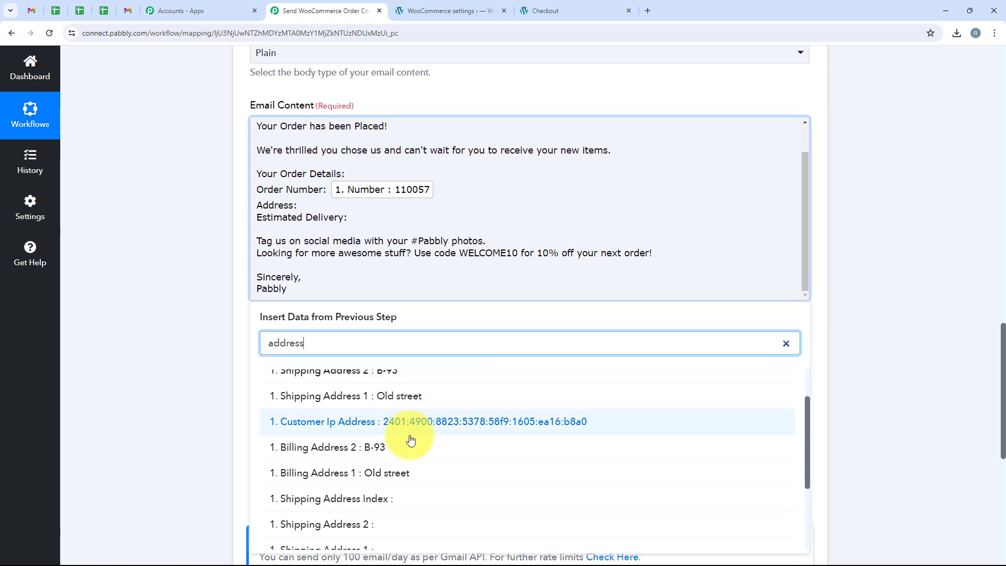
scroll(413, 396, up, 1)
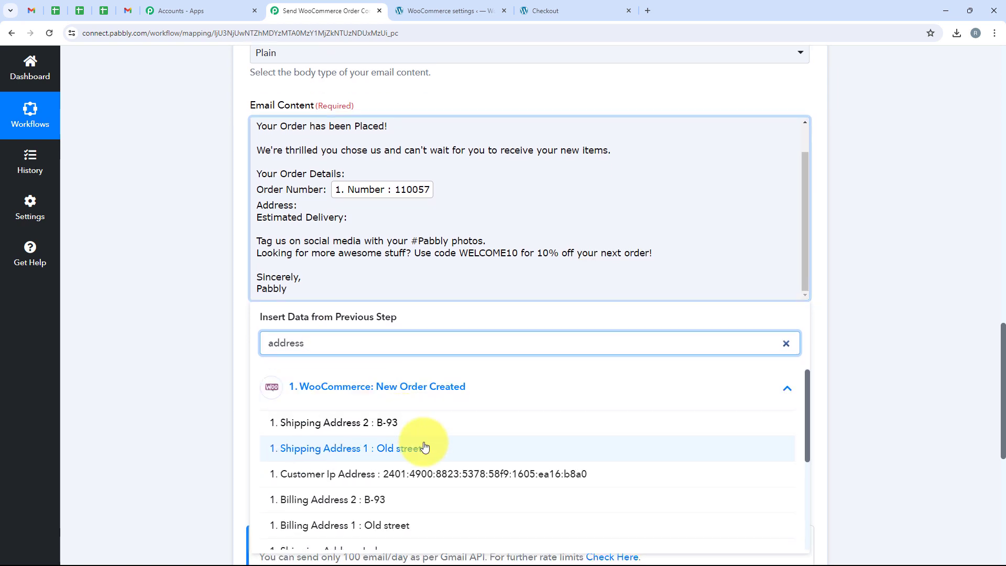
click(425, 448)
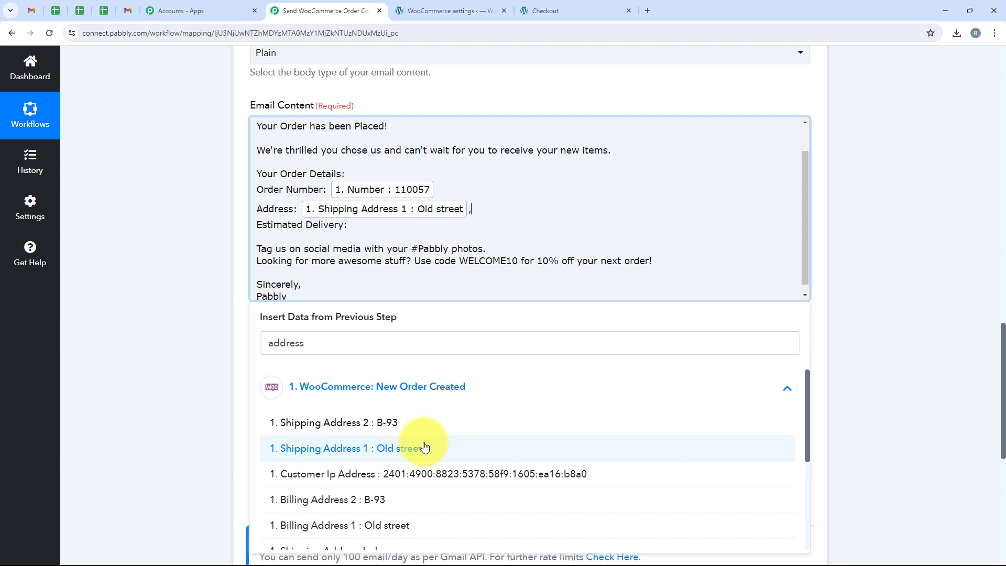
click(425, 428)
scroll(424, 427, down, 4)
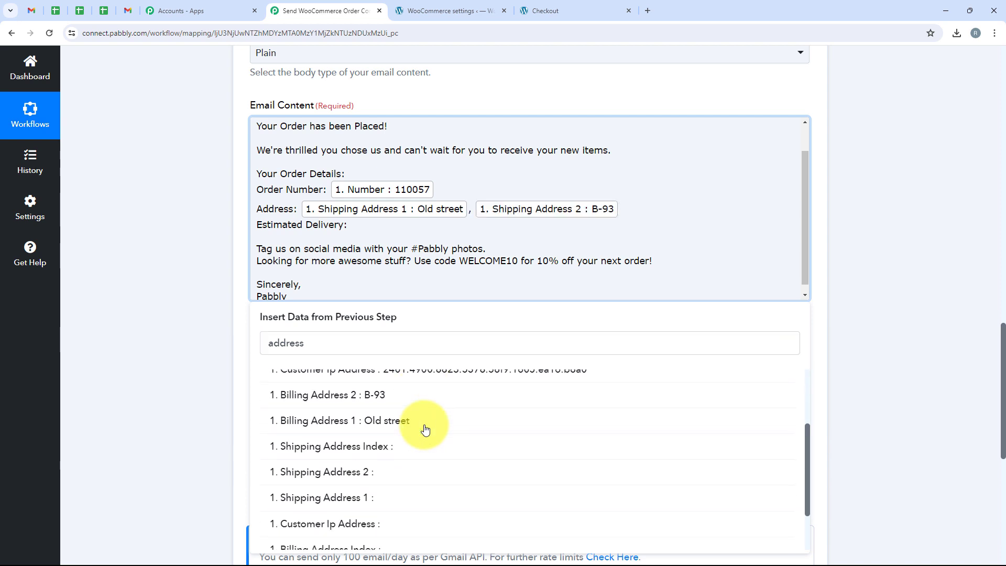
scroll(426, 429, up, 4)
- Append Shipping City and Shipping State to the Address line
double_click(309, 345)
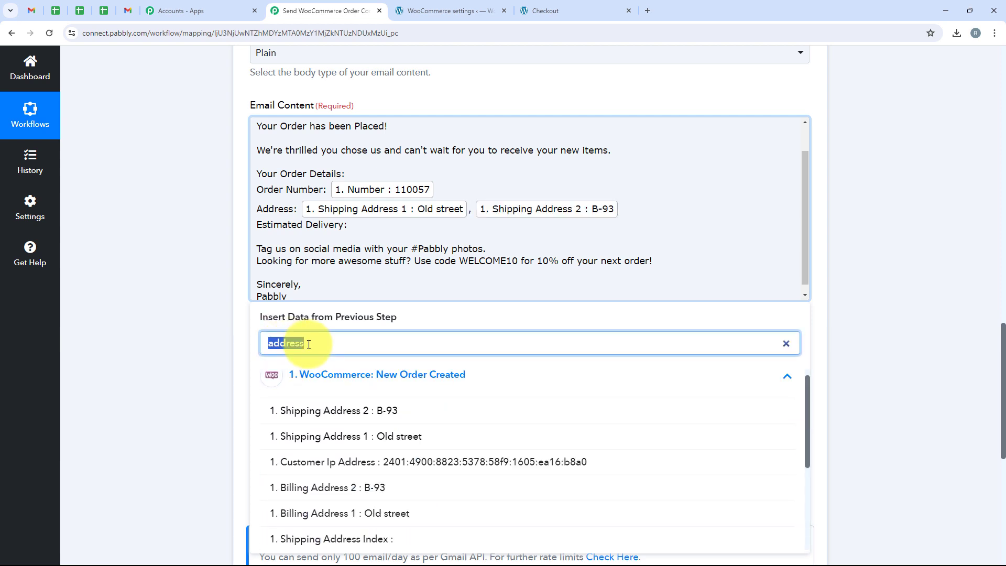
text(city)
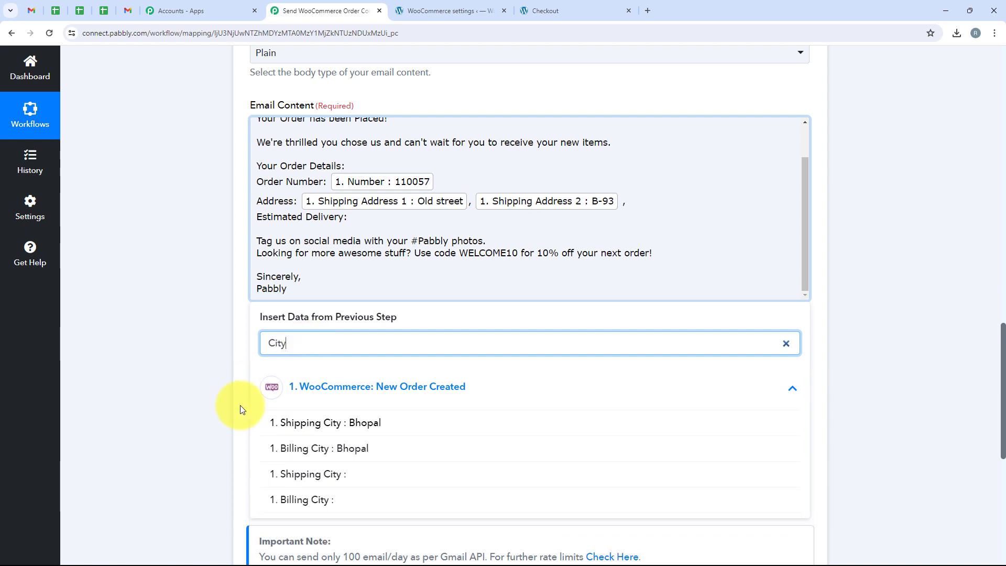
click(375, 428)
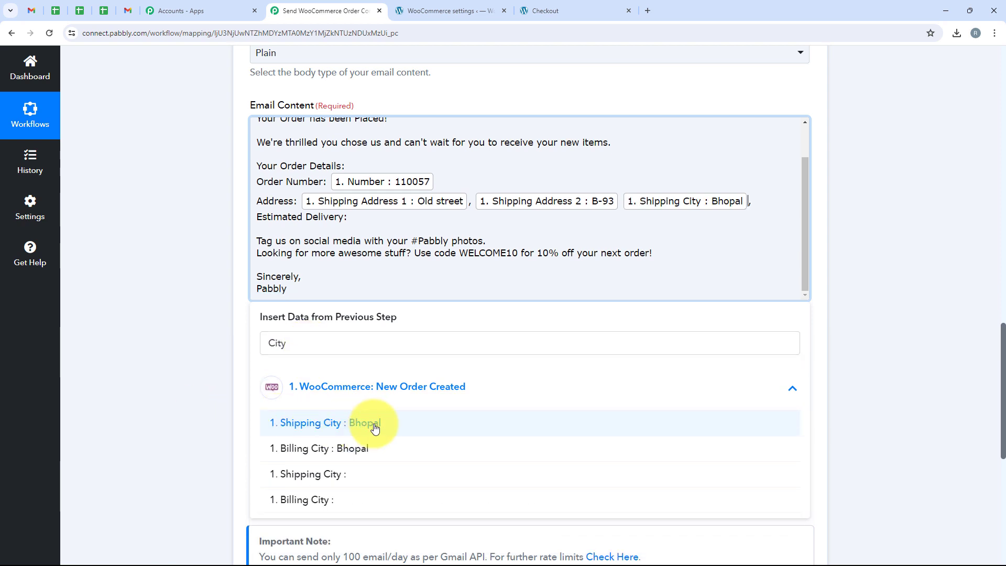
click(753, 202)
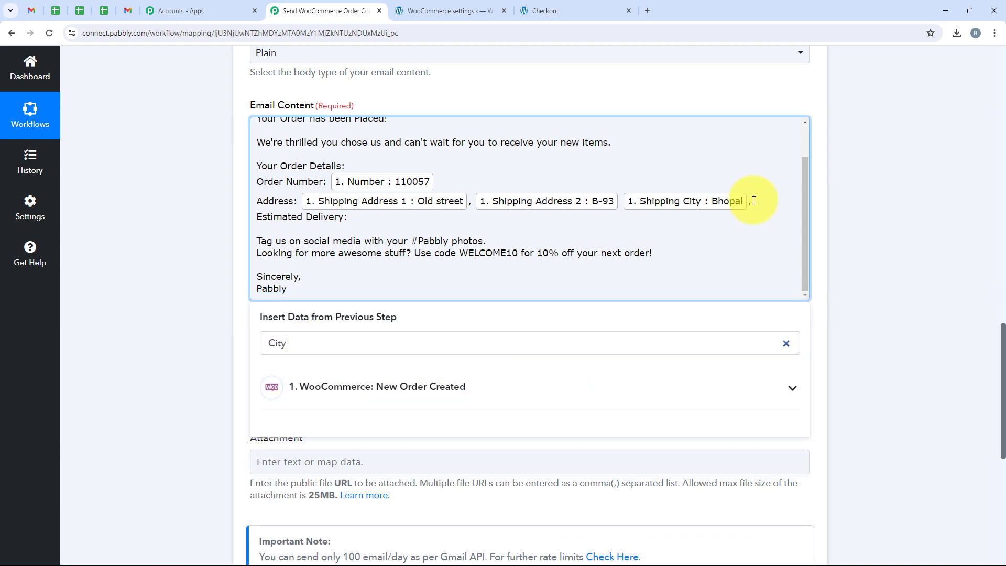
double_click(347, 351)
text(state)
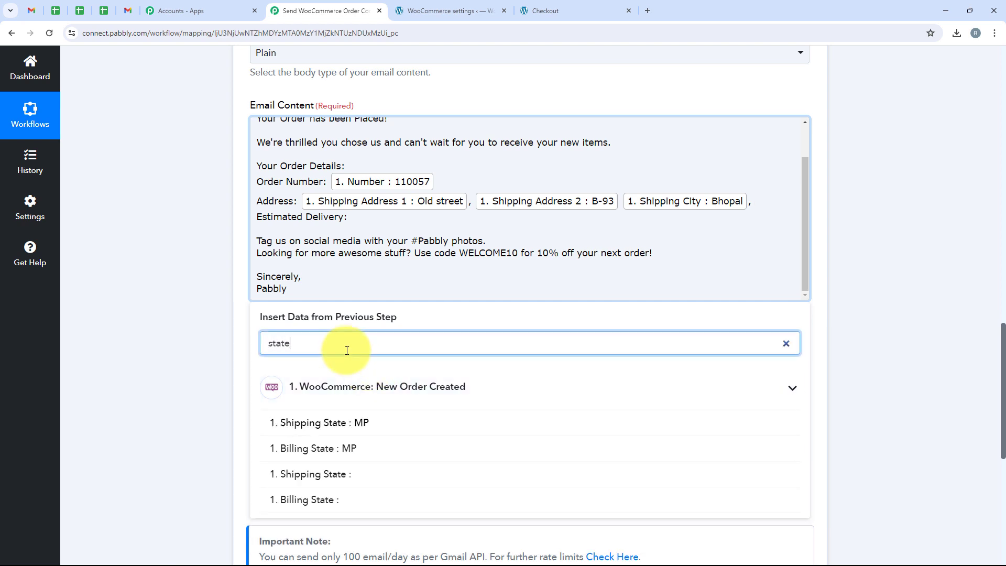
click(317, 422)
click(201, 253)
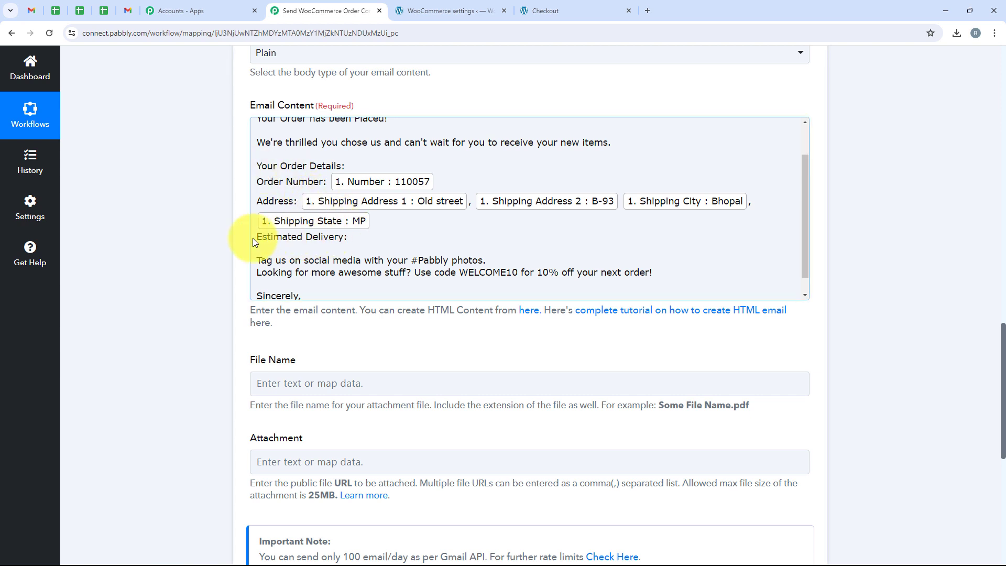
drag(254, 238, 332, 237)
click(350, 240)
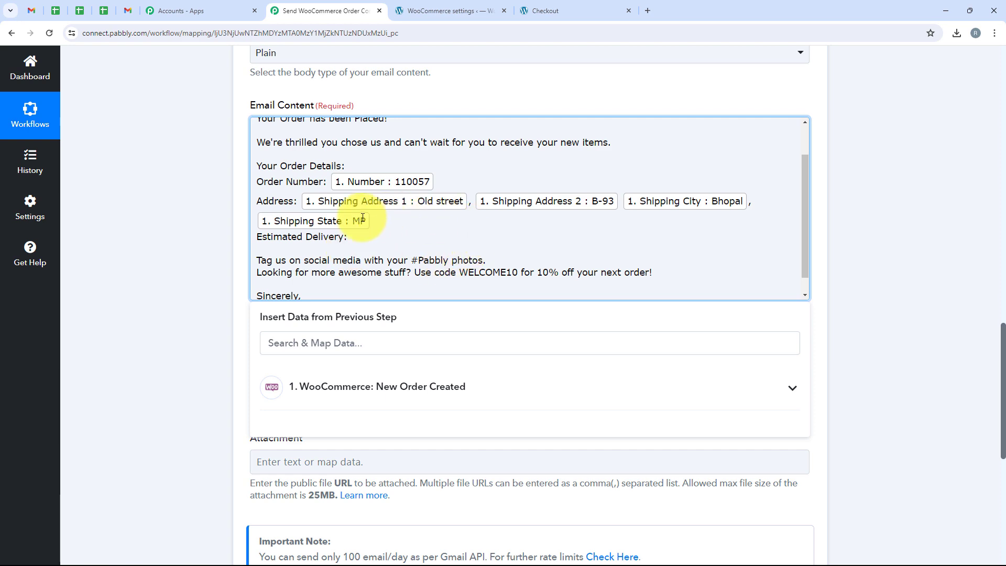
click(219, 253)
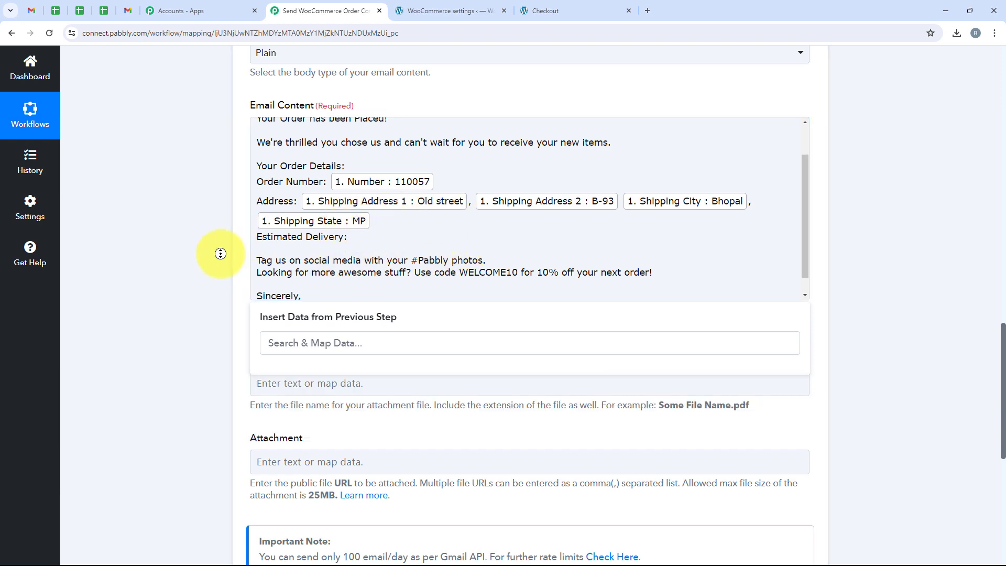
scroll(208, 176, up, 5)
- Insert a Date/Time Formatter (Pabbly) step using Modify Current Date before the Gmail action
scroll(208, 176, up, 15)
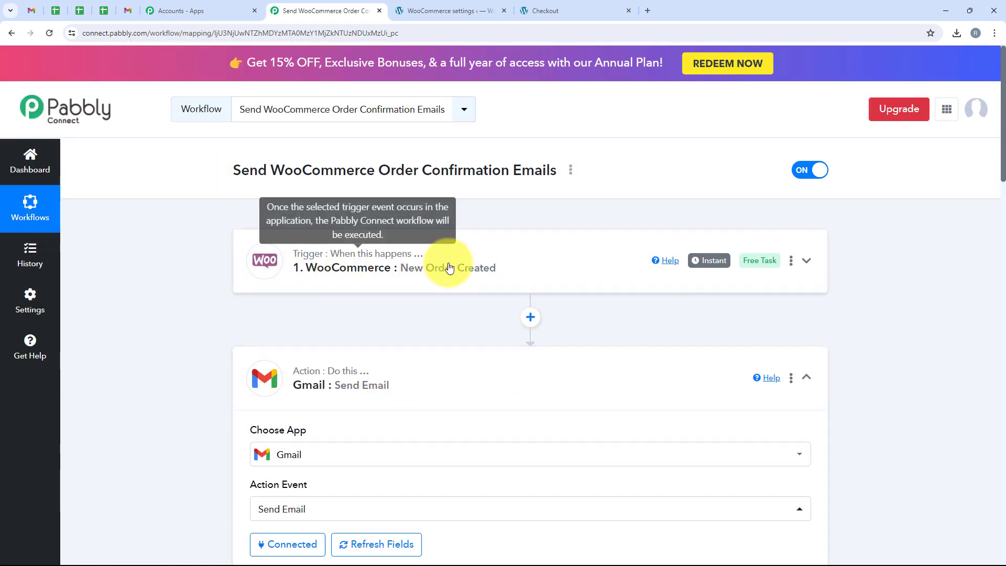
click(530, 319)
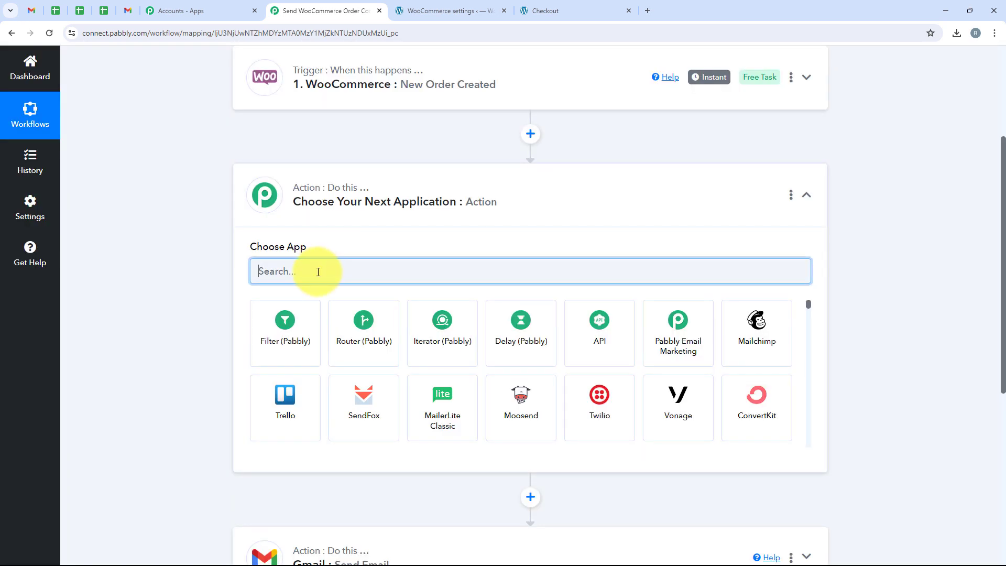
text(Date)
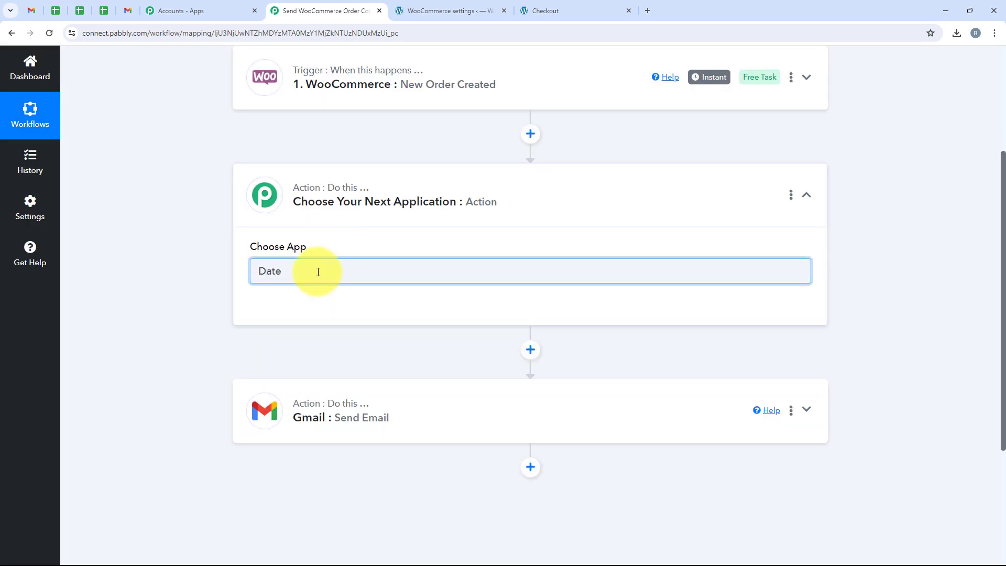
click(278, 330)
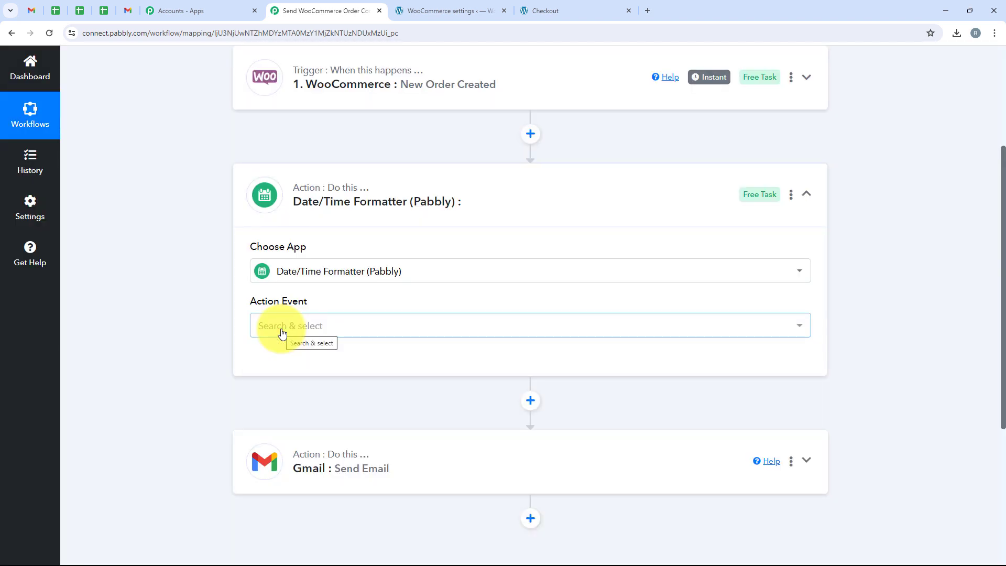
click(282, 330)
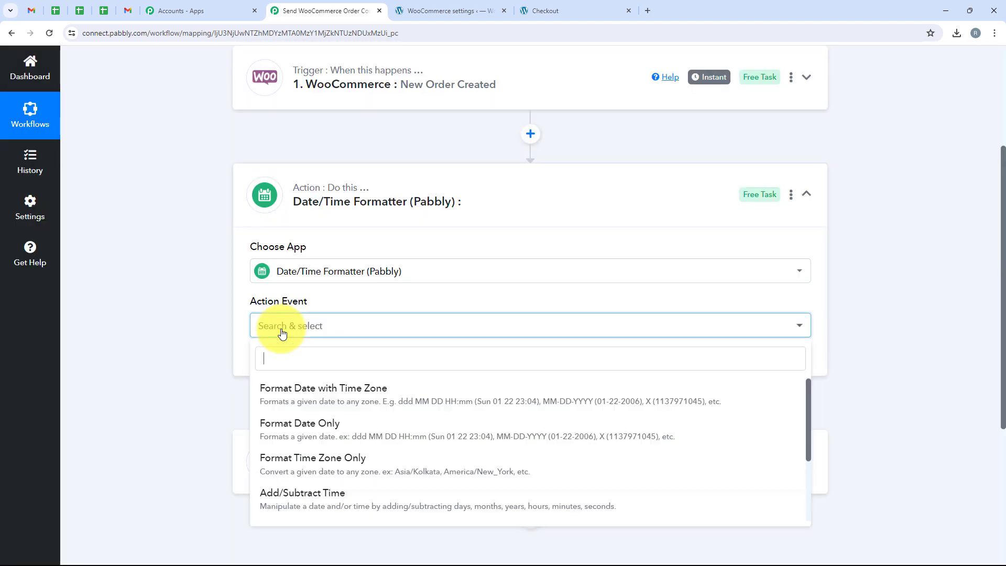
scroll(357, 435, down, 3)
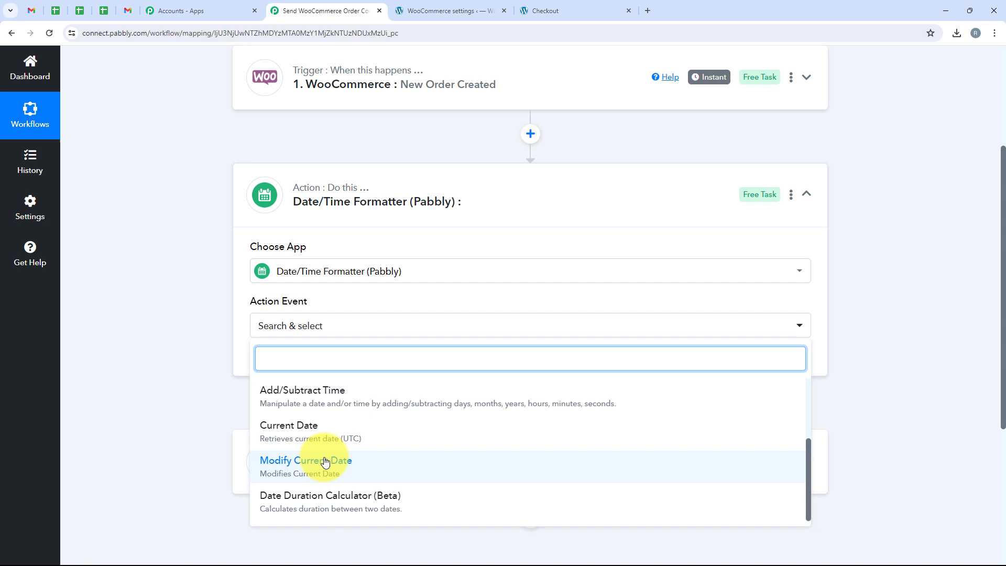
click(420, 469)
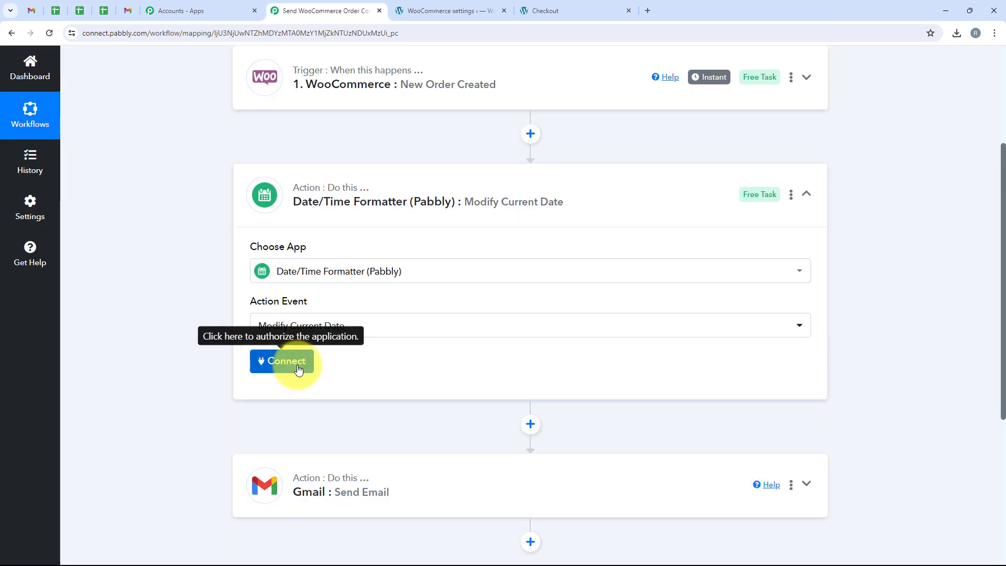
click(298, 369)
- Set the date step's format to DD/MM/YY and time zone to Asia/Kolkata
scroll(338, 311, down, 3)
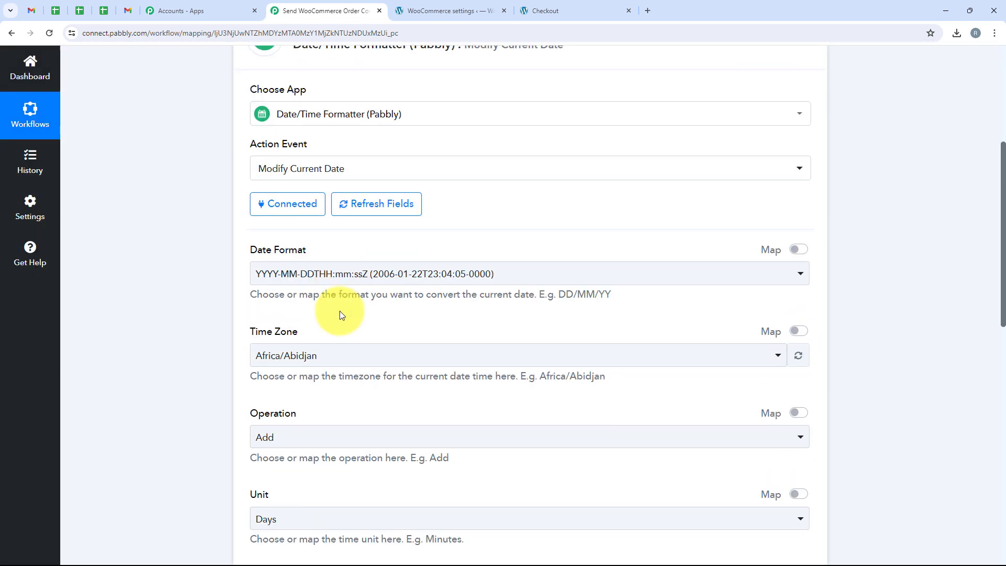
scroll(340, 315, down, 2)
click(427, 169)
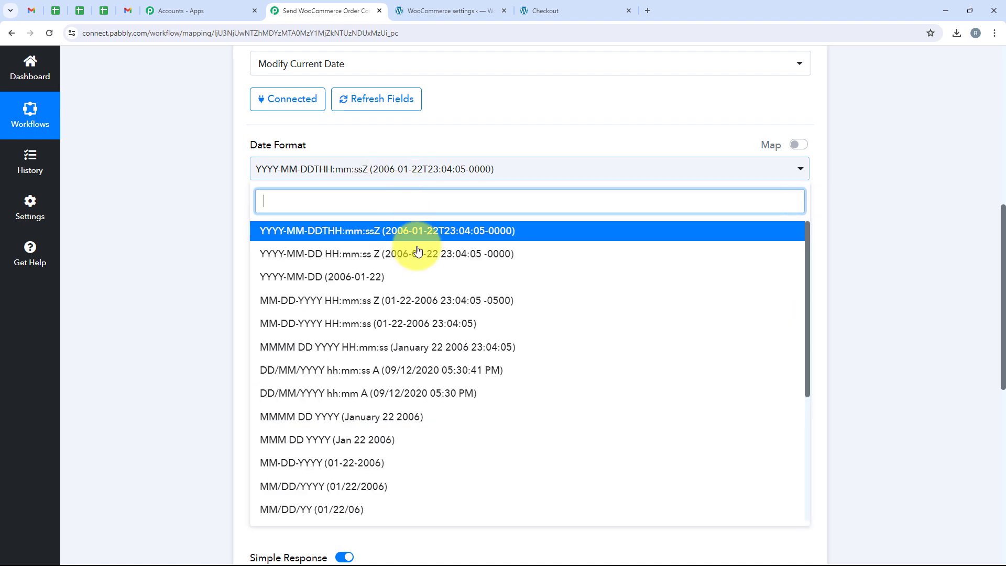
scroll(398, 314, down, 4)
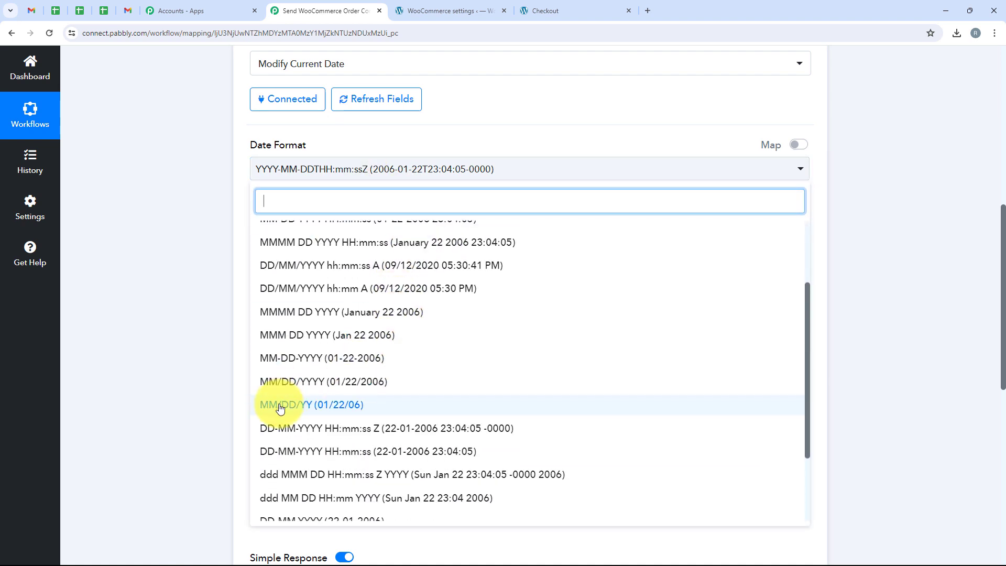
click(306, 469)
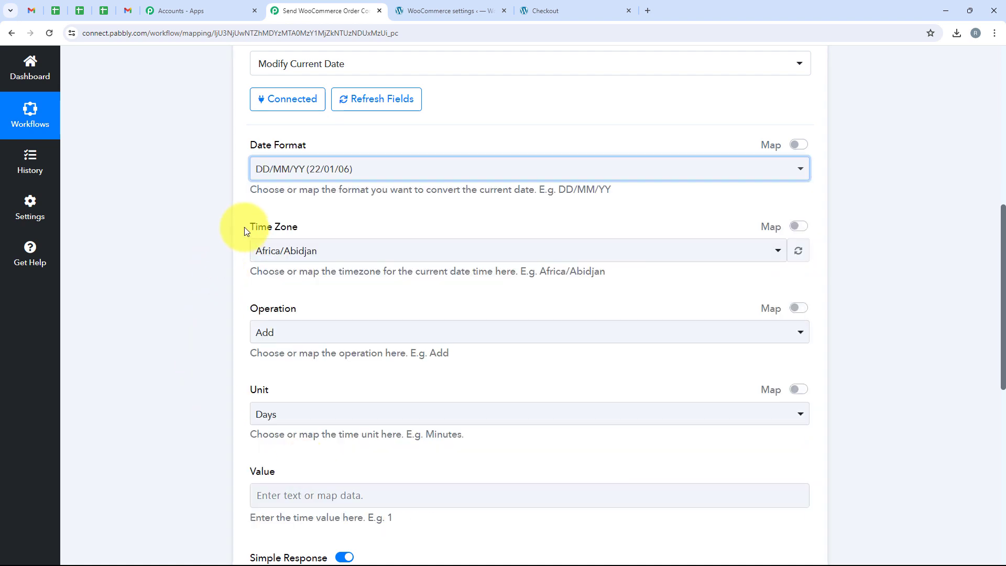
drag(244, 227, 319, 254)
click(319, 253)
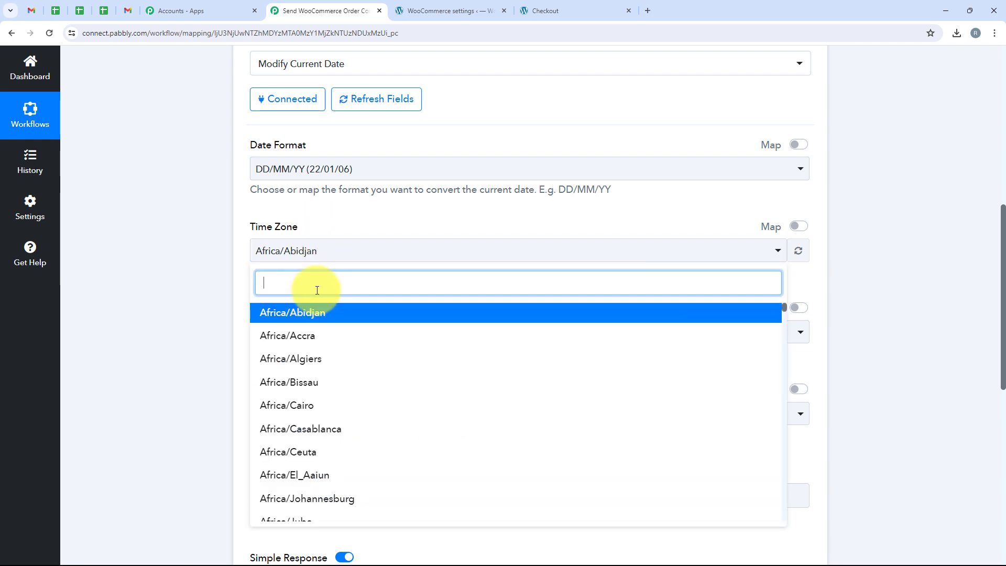
text(kol)
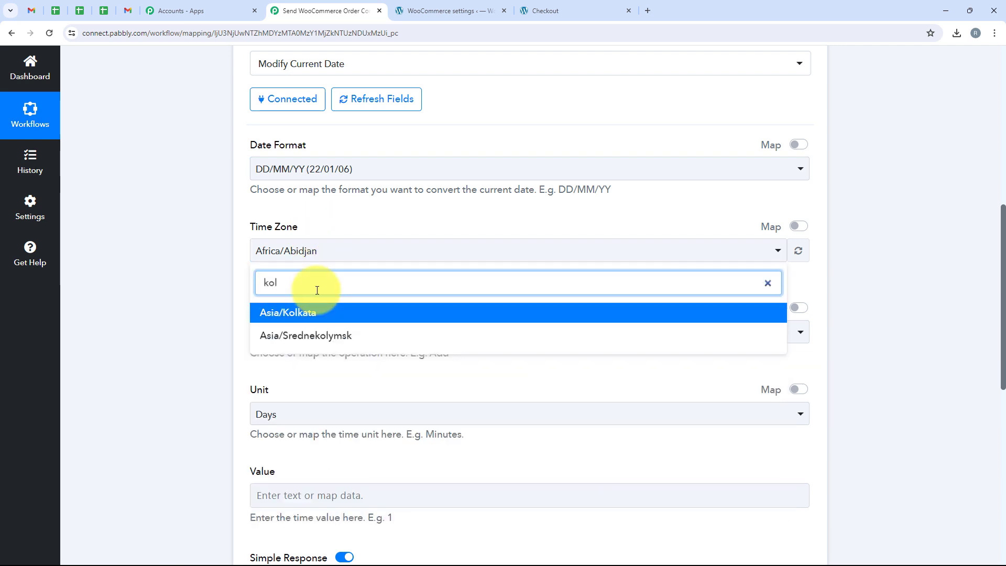
click(324, 317)
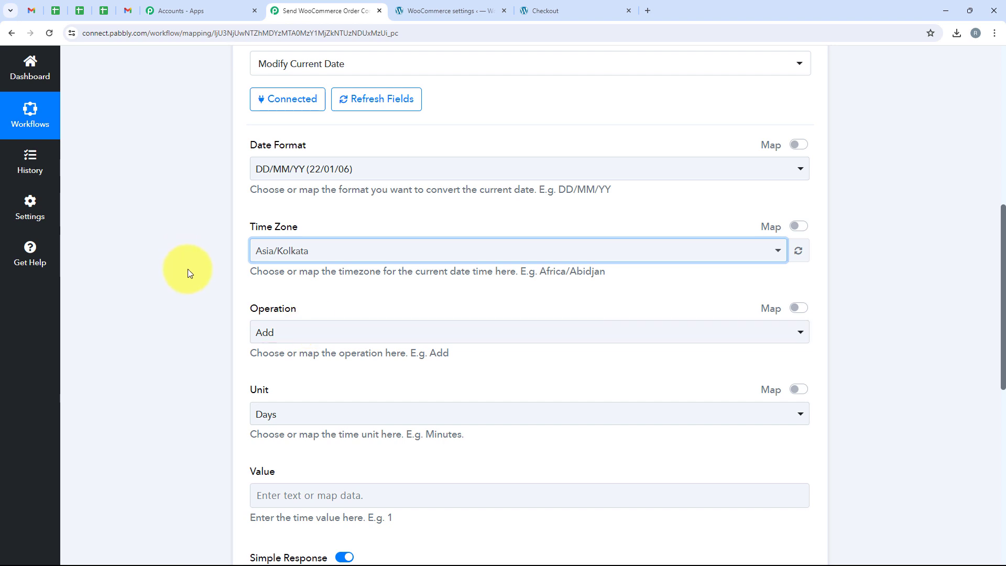
- Configure the date operation as Add 7 Days
scroll(188, 269, down, 3)
drag(249, 152, 294, 157)
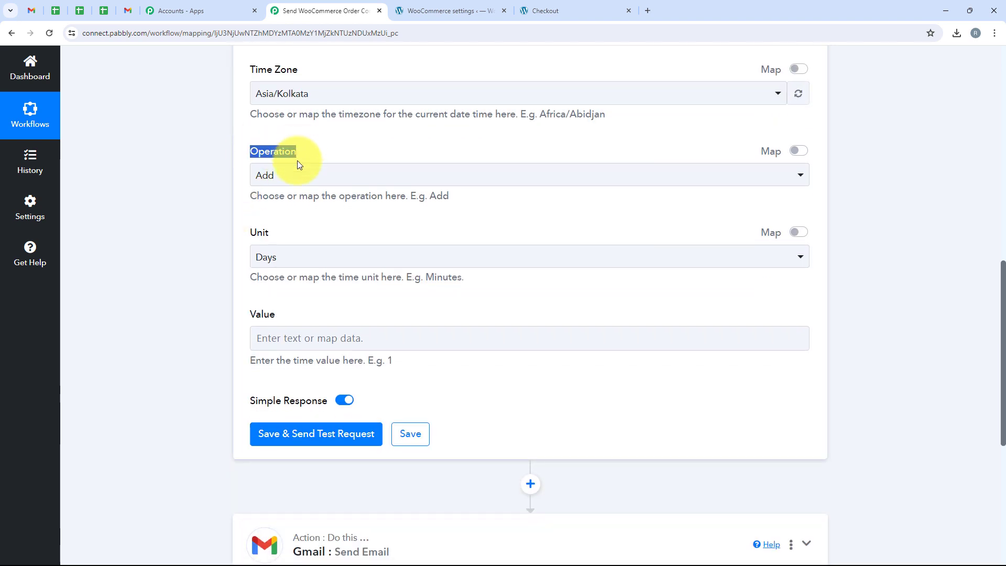
click(297, 174)
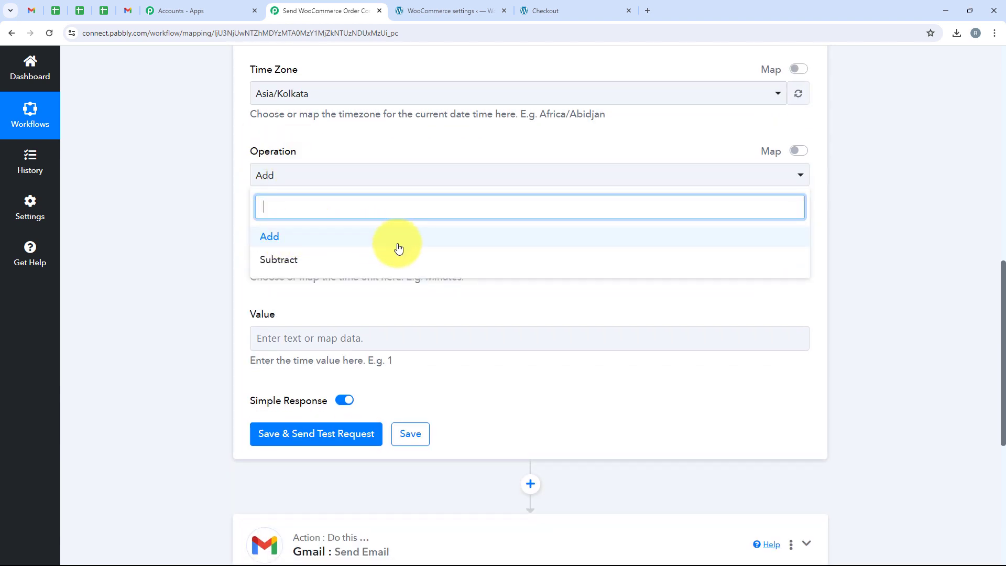
click(288, 237)
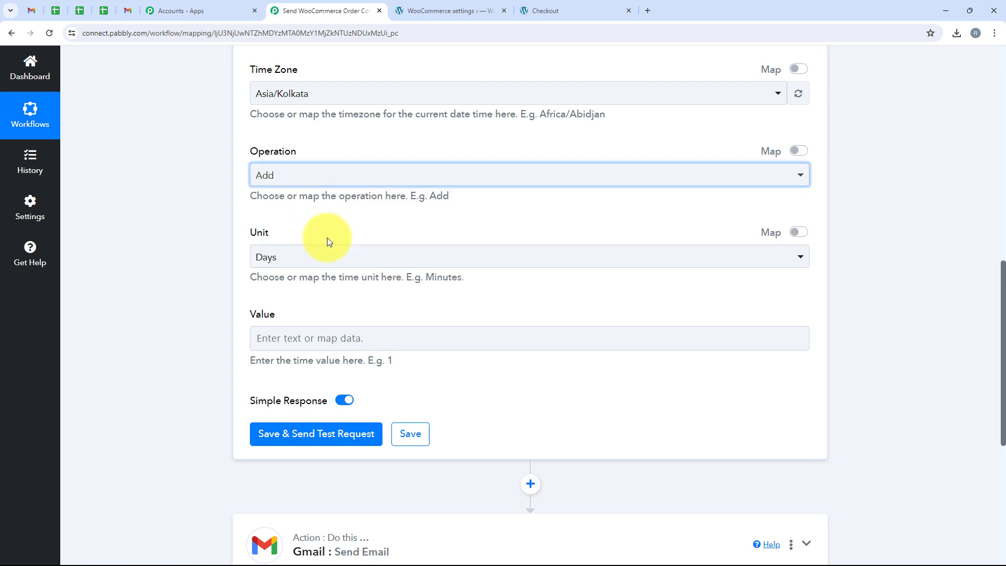
click(279, 258)
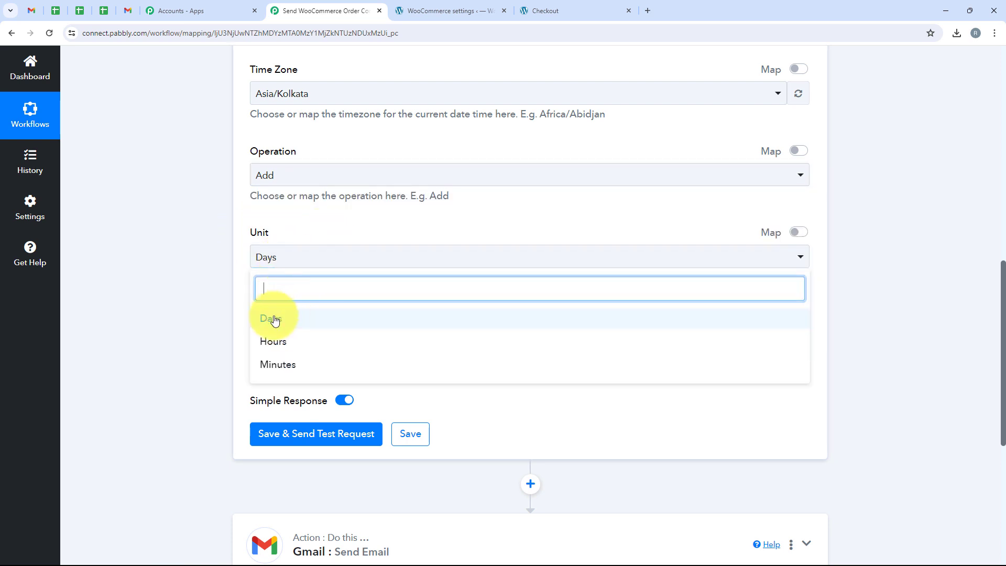
click(313, 321)
click(290, 339)
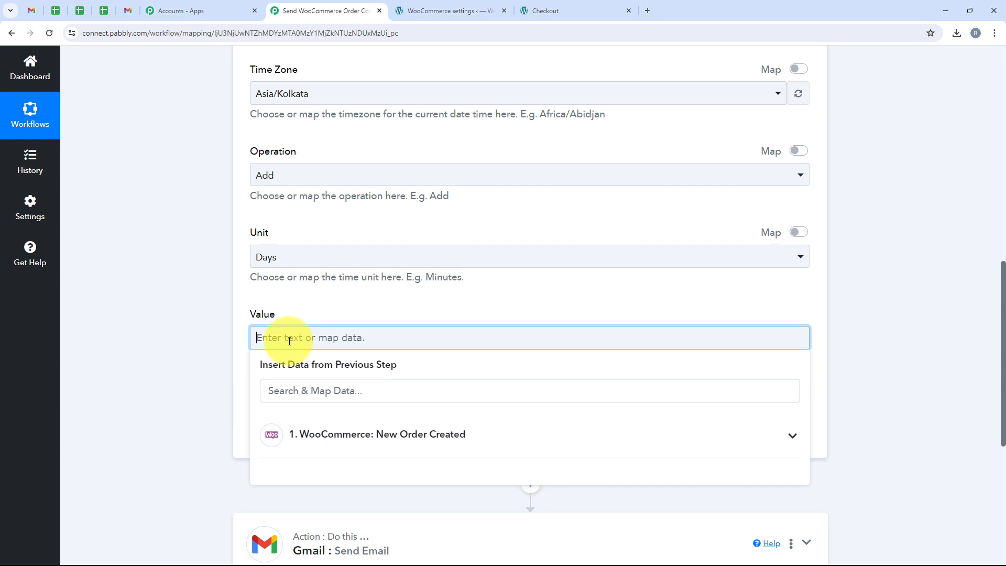
click(314, 160)
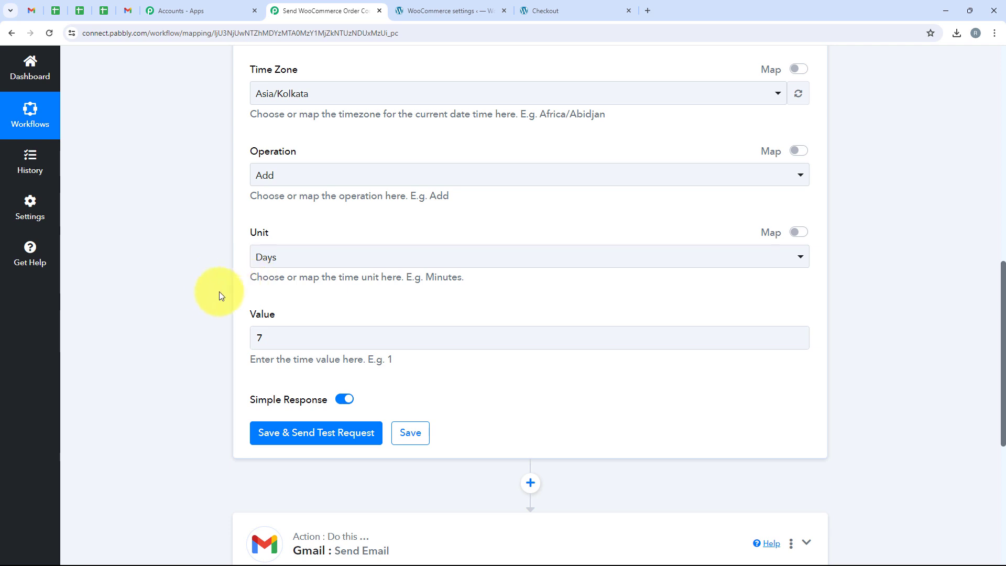
scroll(213, 297, up, 2)
scroll(213, 296, down, 4)
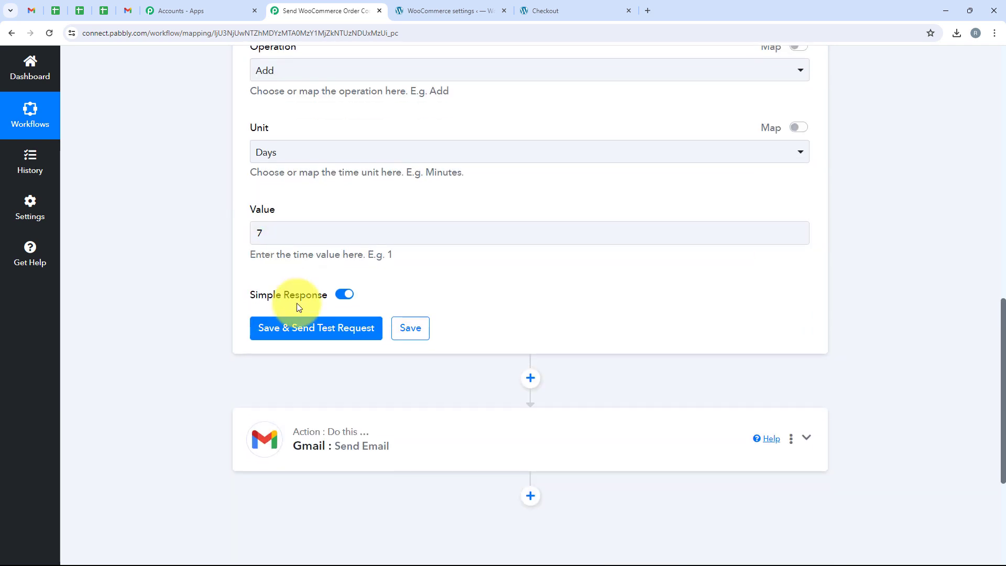
- Test the date step and check its 29/05/24 result against the May 22 order date
click(306, 334)
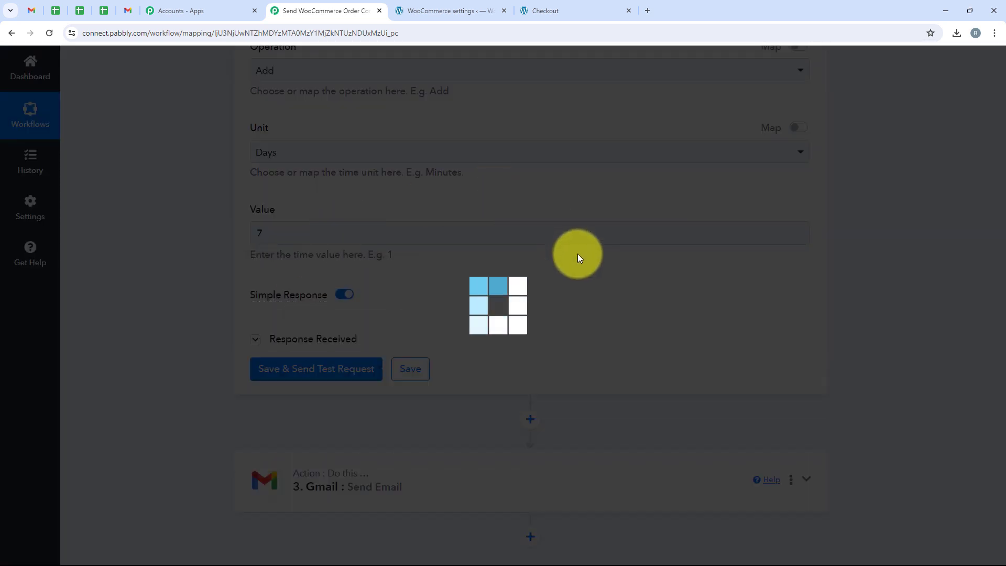
scroll(681, 317, down, 2)
drag(680, 317, 548, 321)
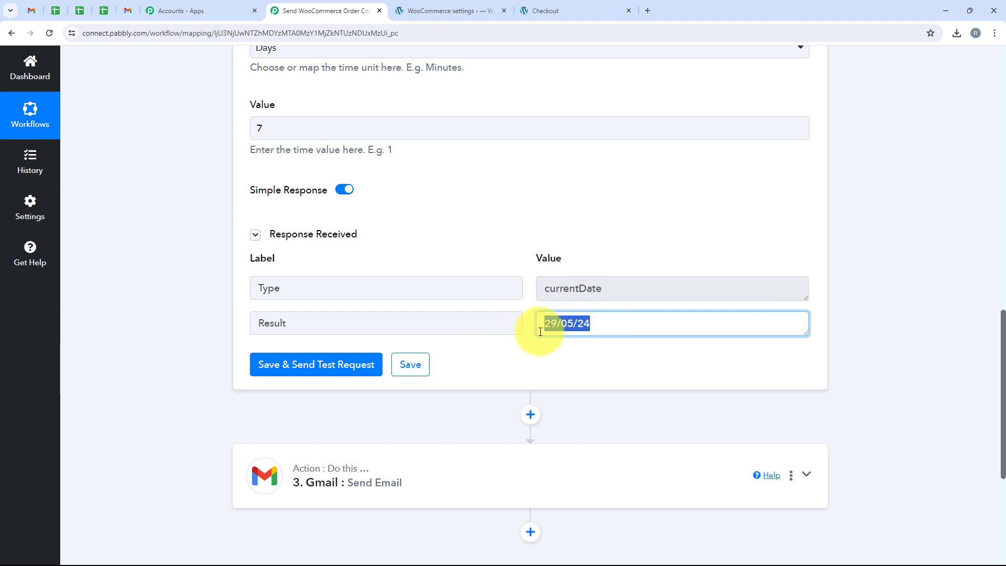
click(546, 11)
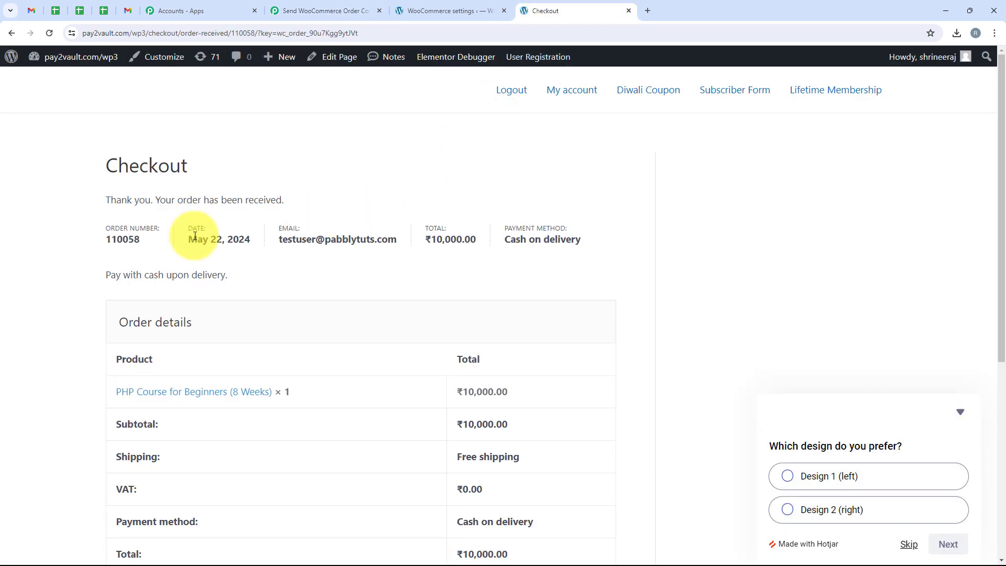
drag(190, 236, 214, 240)
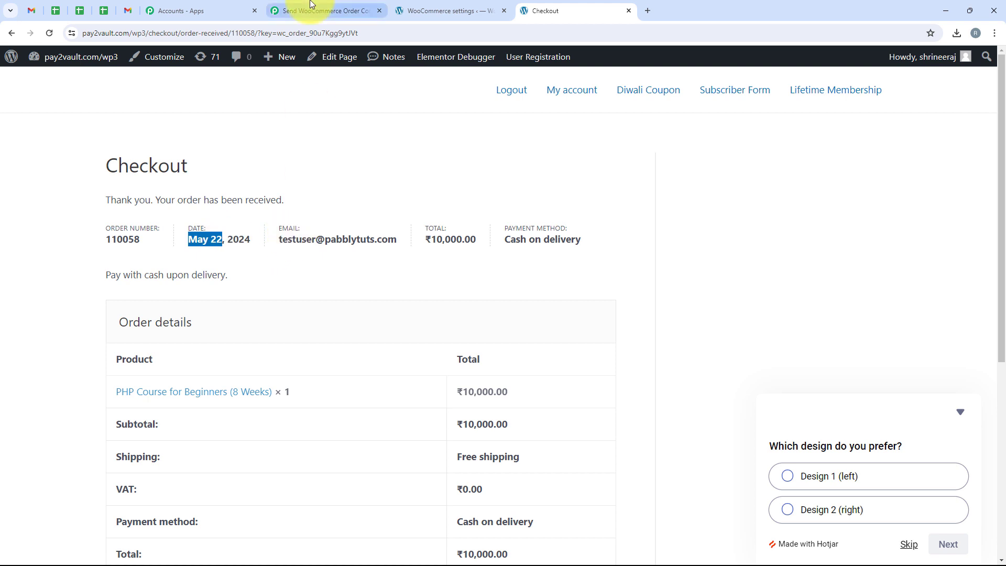
click(325, 11)
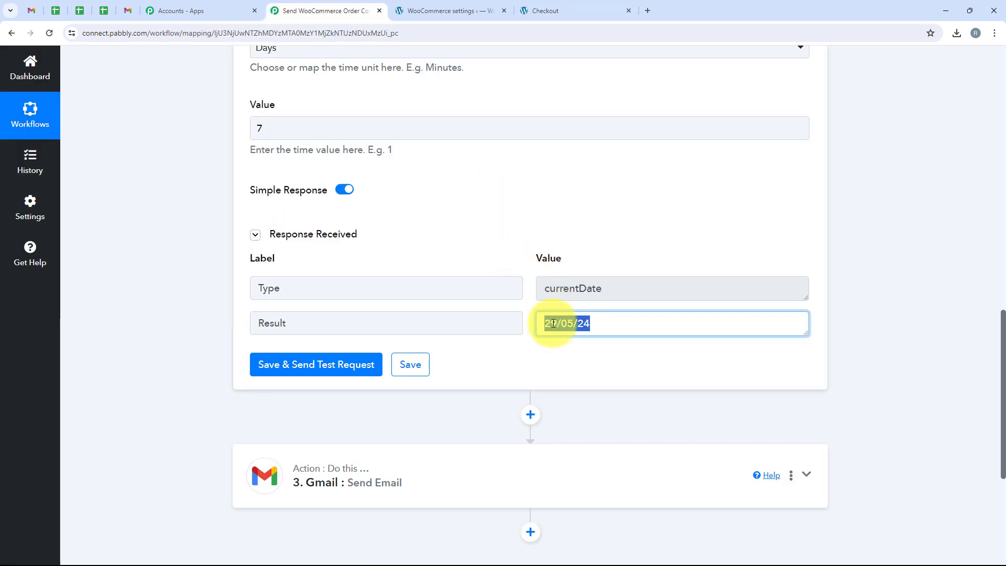
scroll(464, 410, down, 2)
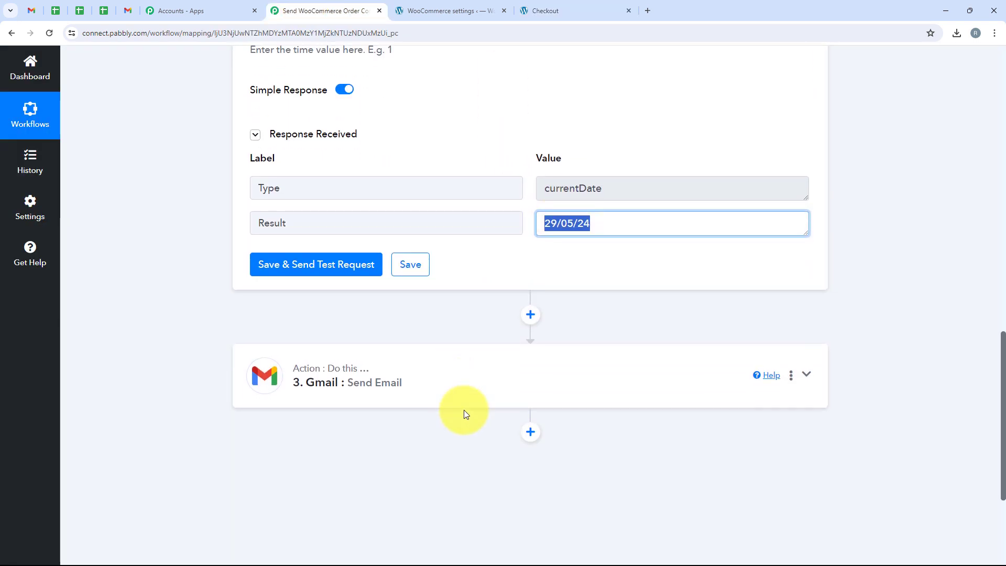
- Insert the Date/Time Formatter's Result after 'Estimated Delivery:' in the Gmail email body
click(464, 382)
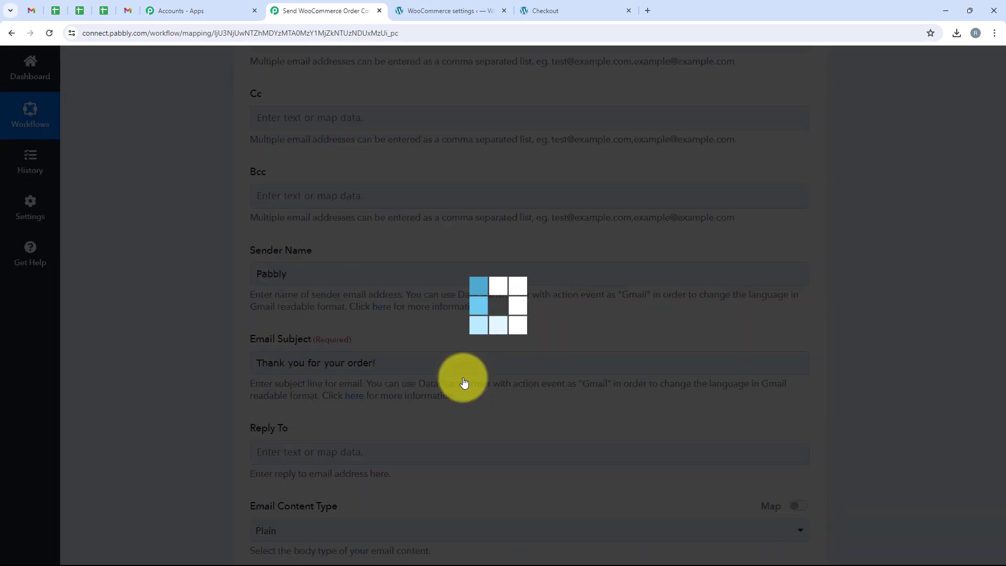
scroll(464, 381, down, 4)
scroll(464, 379, down, 5)
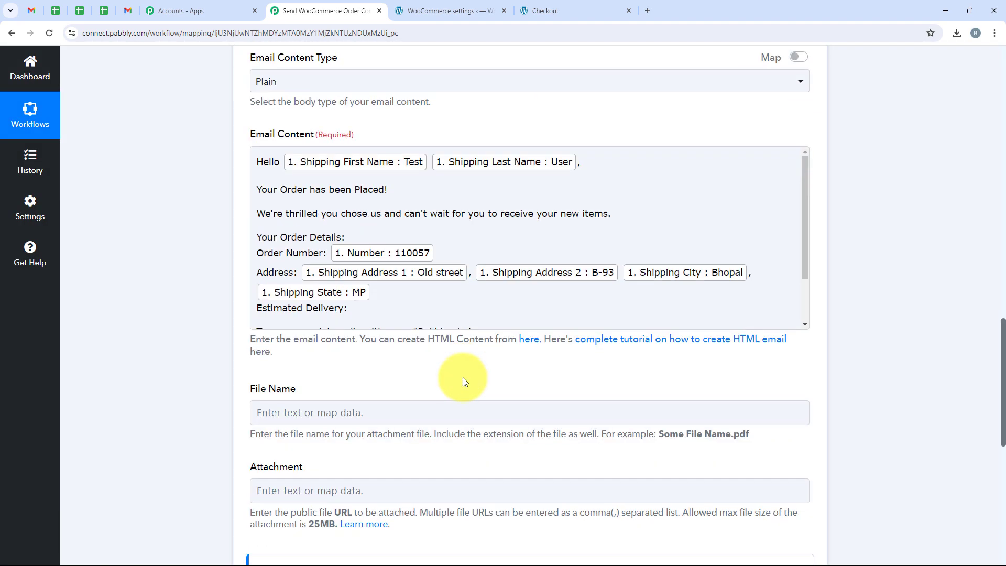
click(373, 267)
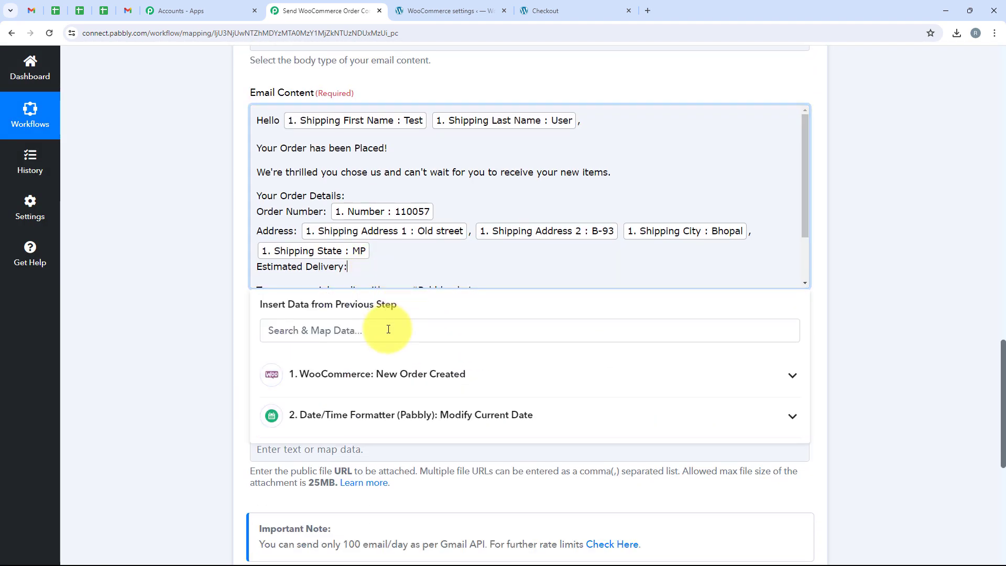
click(404, 414)
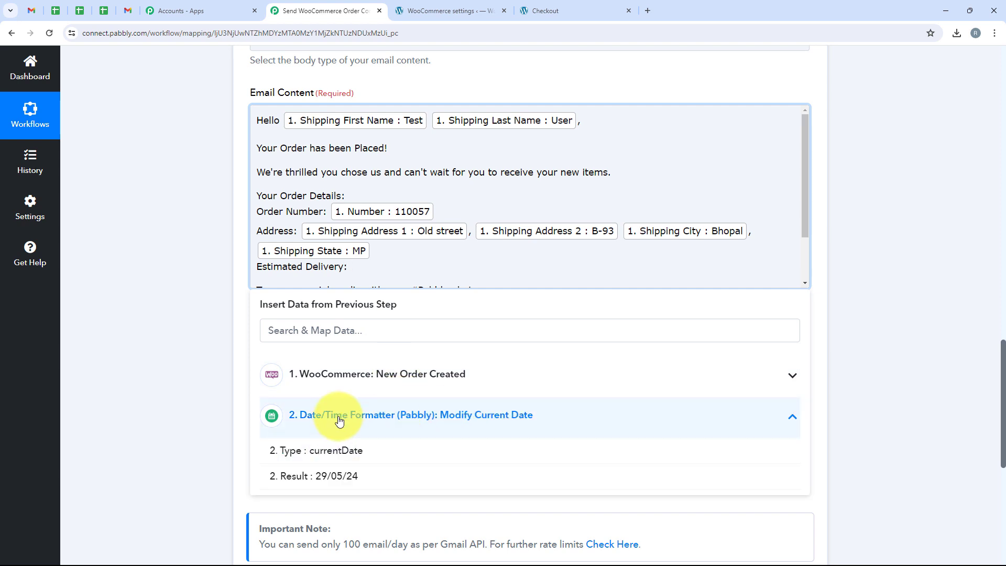
click(434, 478)
click(194, 281)
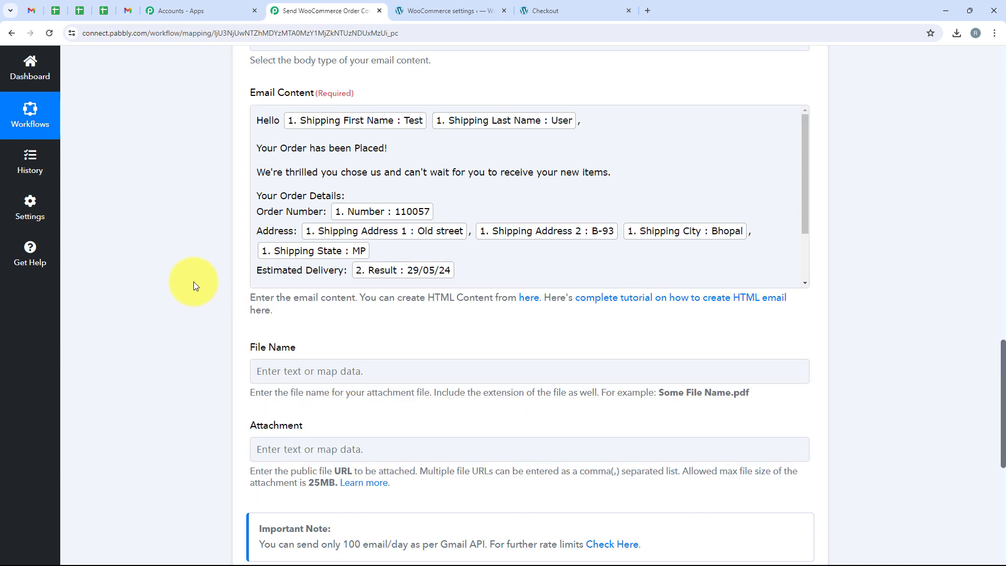
scroll(483, 231, down, 2)
scroll(265, 173, up, 2)
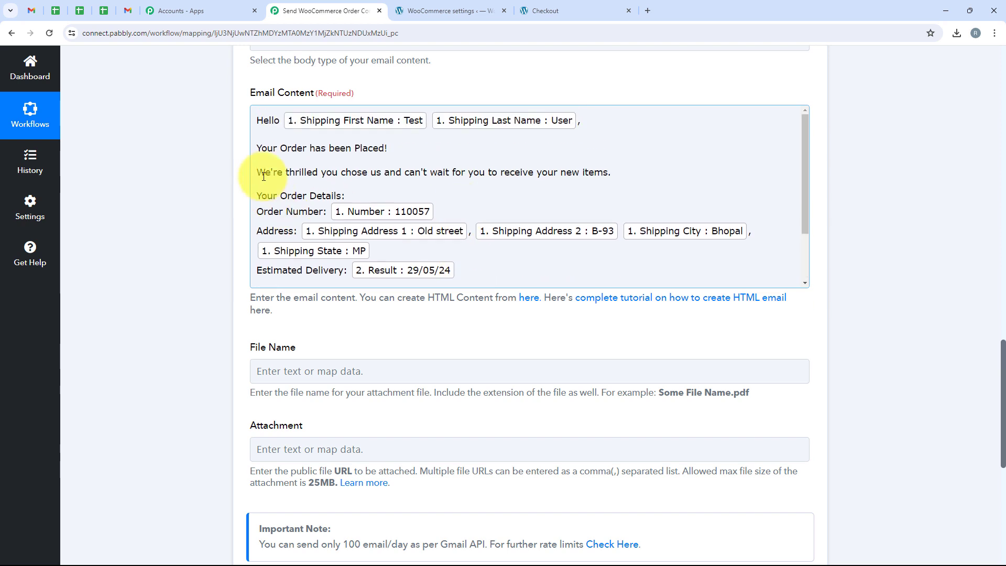
scroll(335, 183, down, 2)
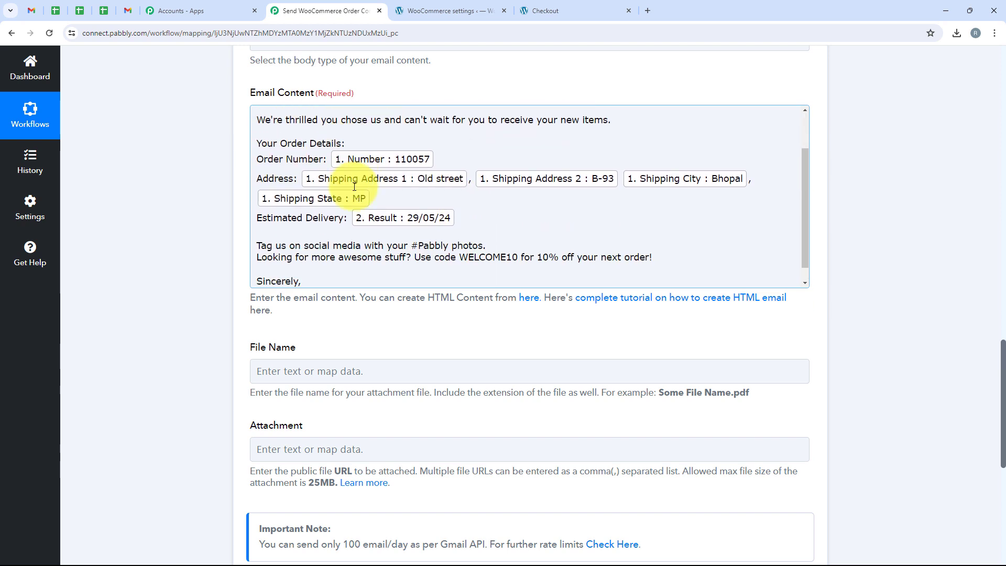
scroll(361, 247, down, 3)
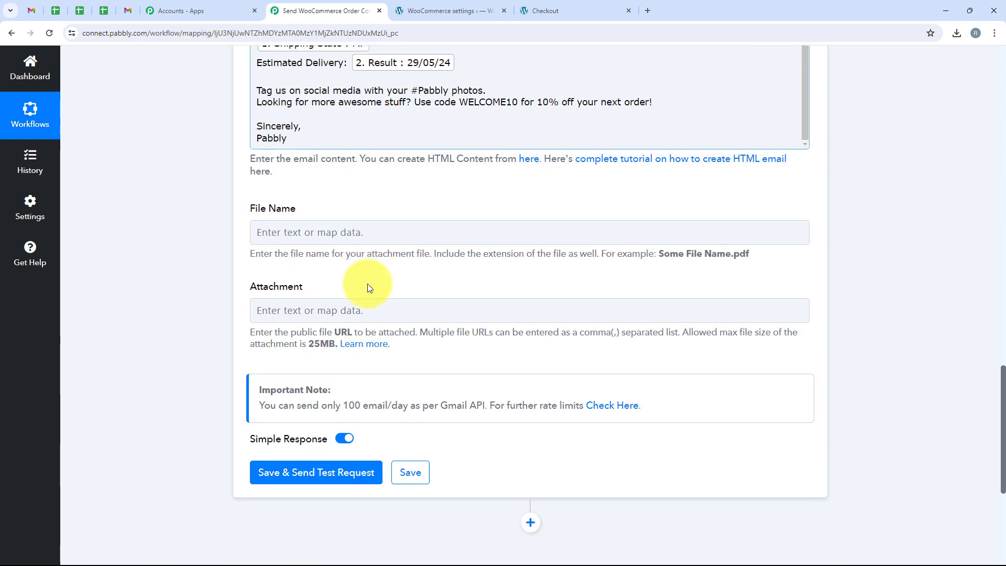
drag(313, 263, 249, 276)
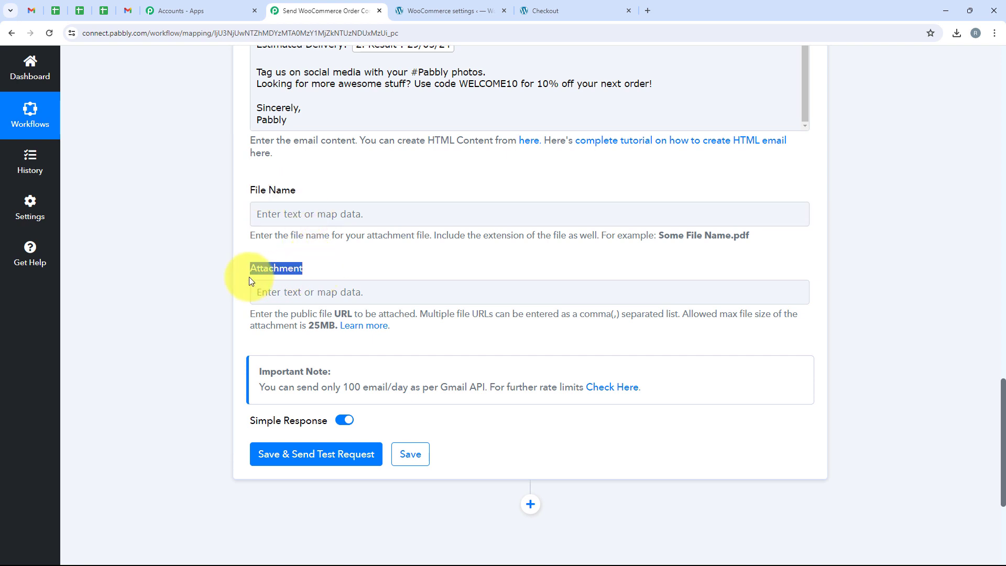
click(357, 249)
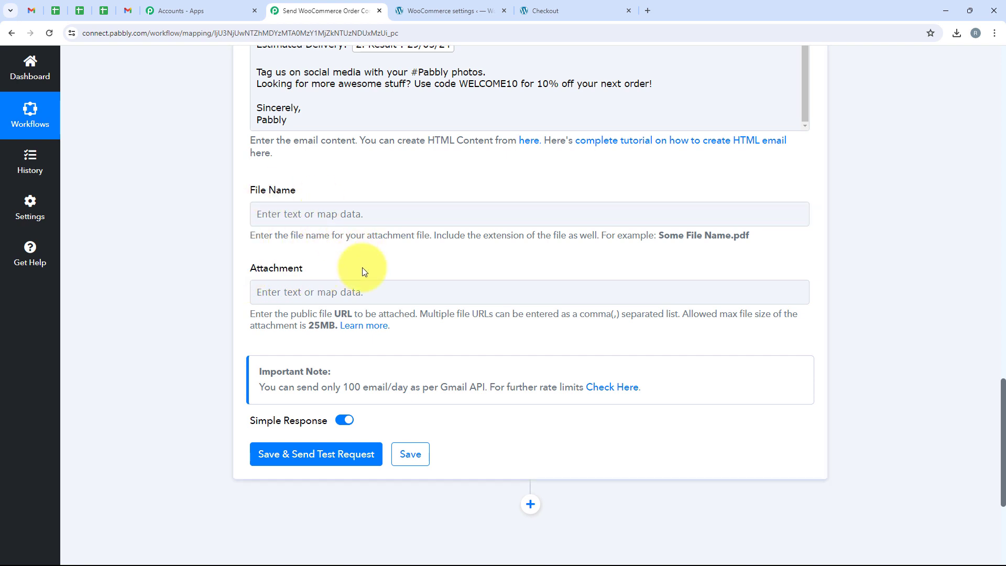
scroll(364, 271, down, 2)
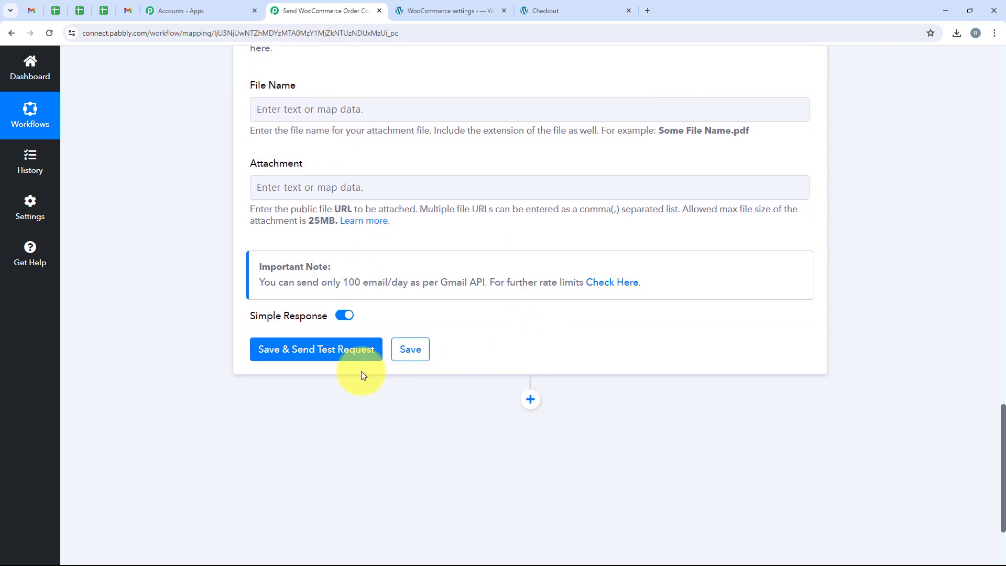
- Save the Gmail step and send the 'Thank you for your order!' test email
click(280, 355)
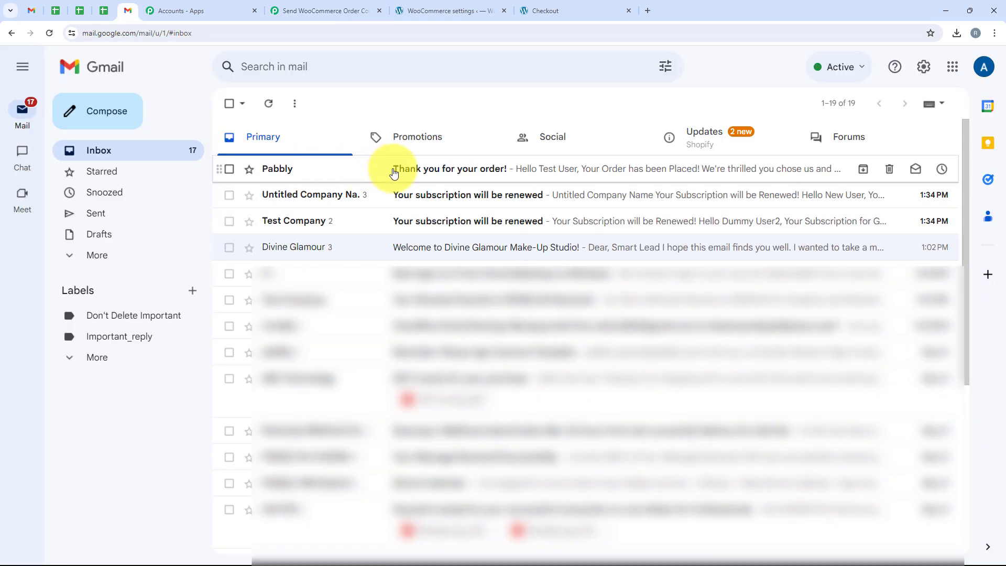
- Open the test email and check its greeting, order number, address and 29/05/24 delivery date
click(421, 173)
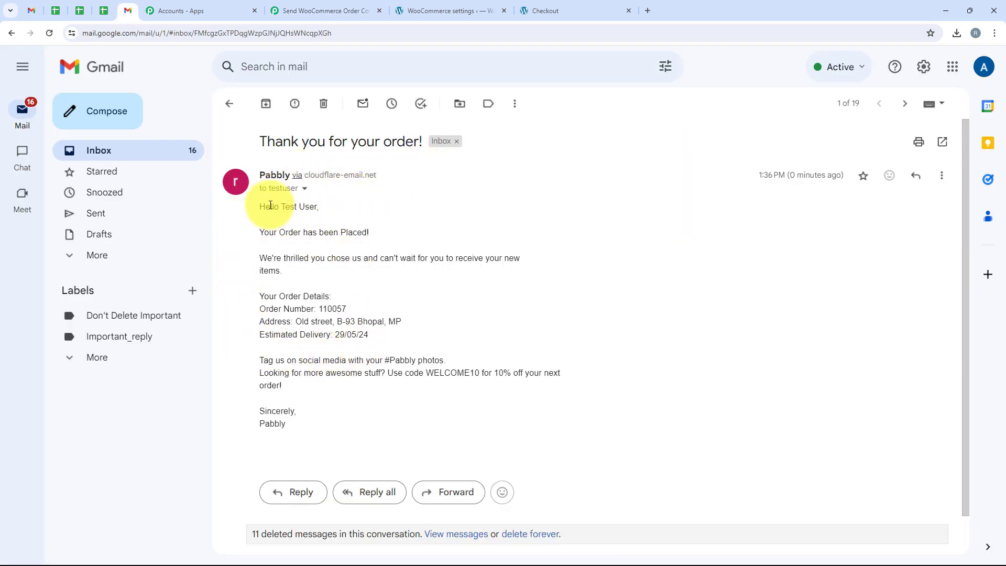
drag(281, 207, 315, 208)
drag(323, 309, 295, 324)
drag(372, 339, 336, 337)
click(361, 228)
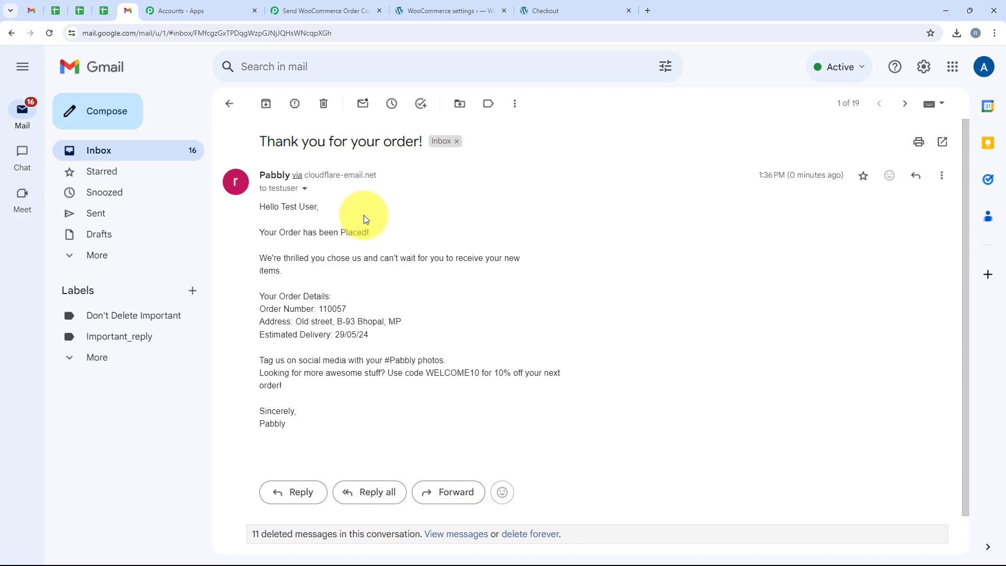
- Back in the workflow, collapse the Gmail Send Email step, then go to the store's Shop page
click(319, 11)
scroll(184, 209, up, 10)
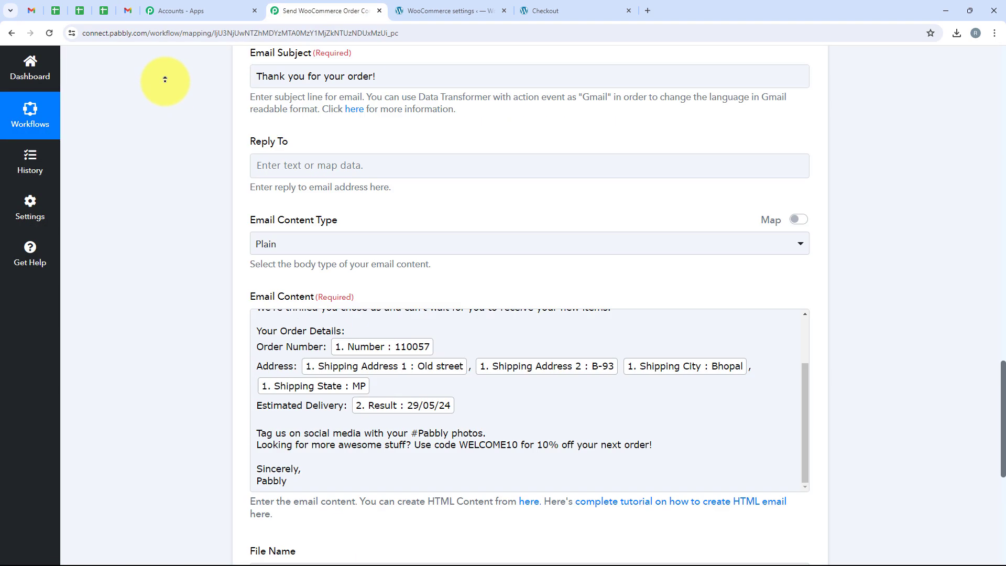
scroll(165, 80, up, 15)
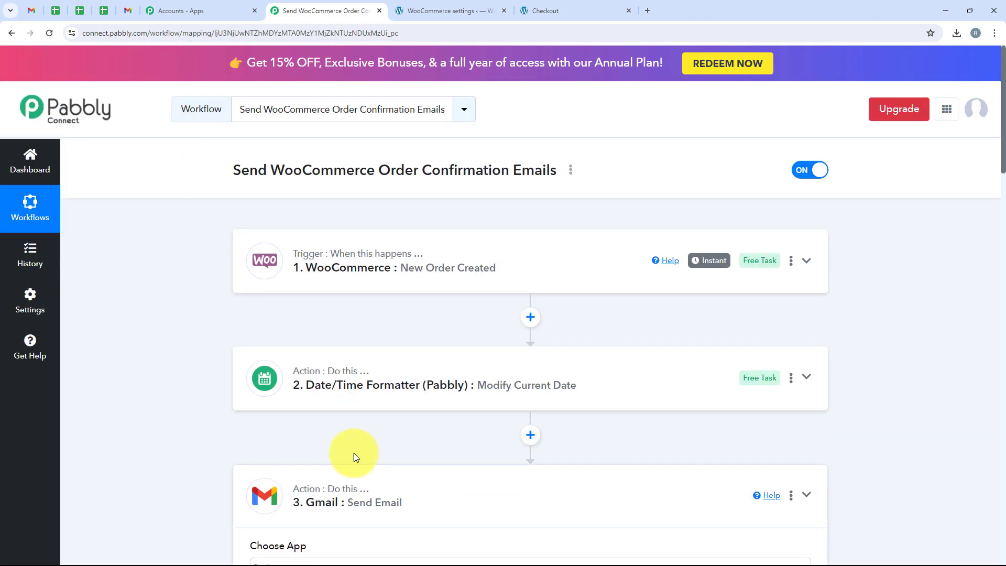
click(363, 492)
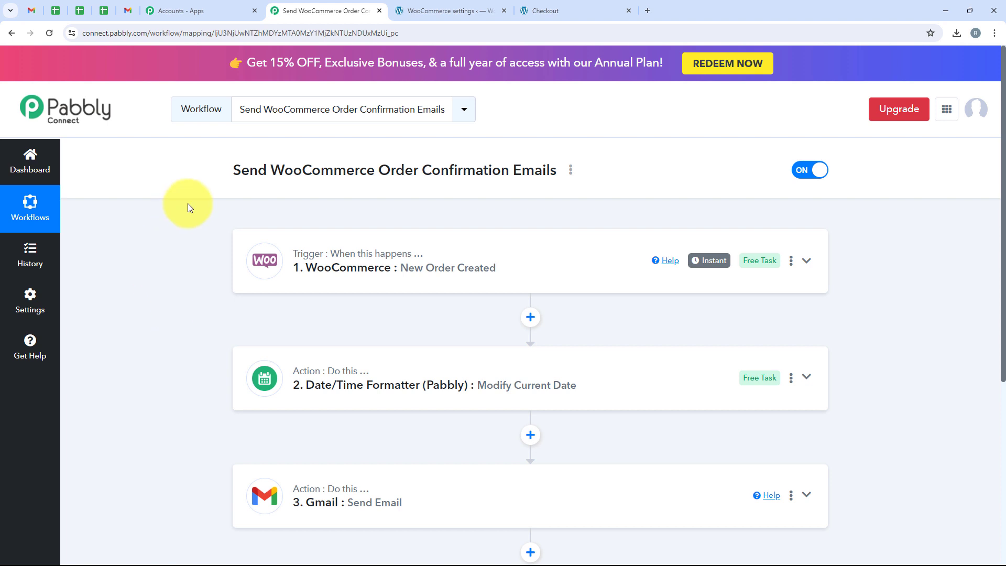
click(571, 14)
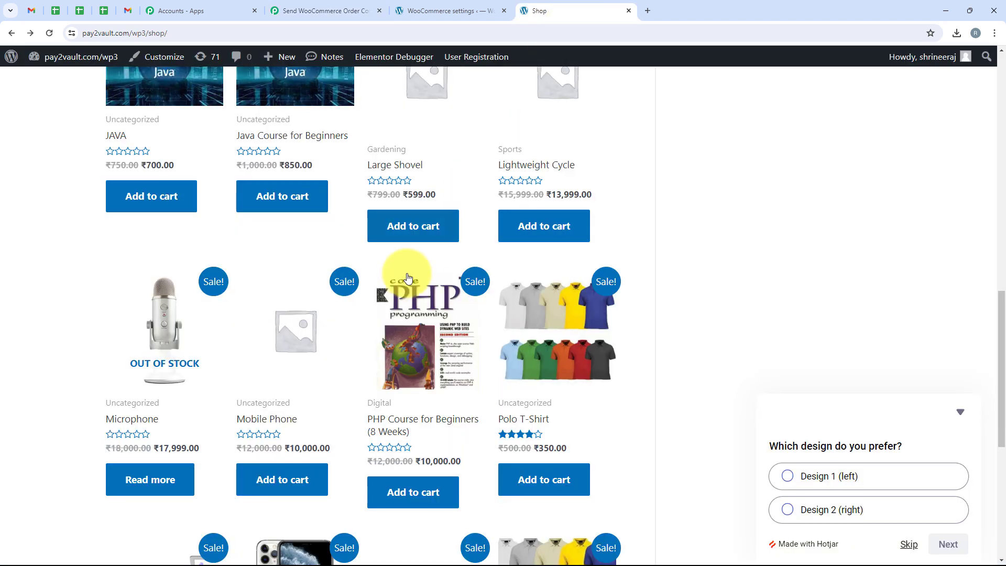
- Add the ₹3,500.00 Chair to the cart and proceed to the checkout page
scroll(408, 277, up, 12)
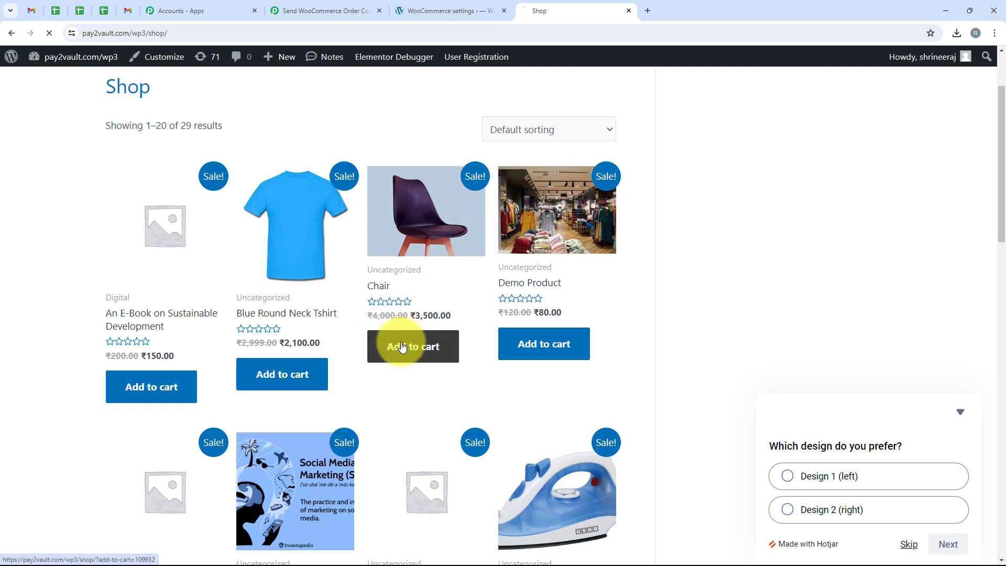
scroll(400, 342, down, 2)
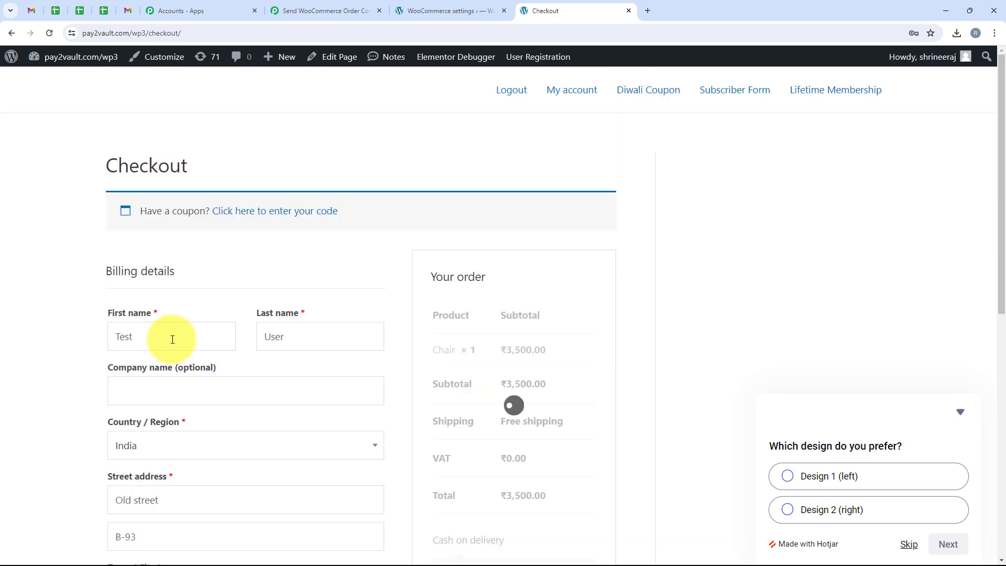
- Replace the billing first name and change the street address from Old to New street
double_click(173, 339)
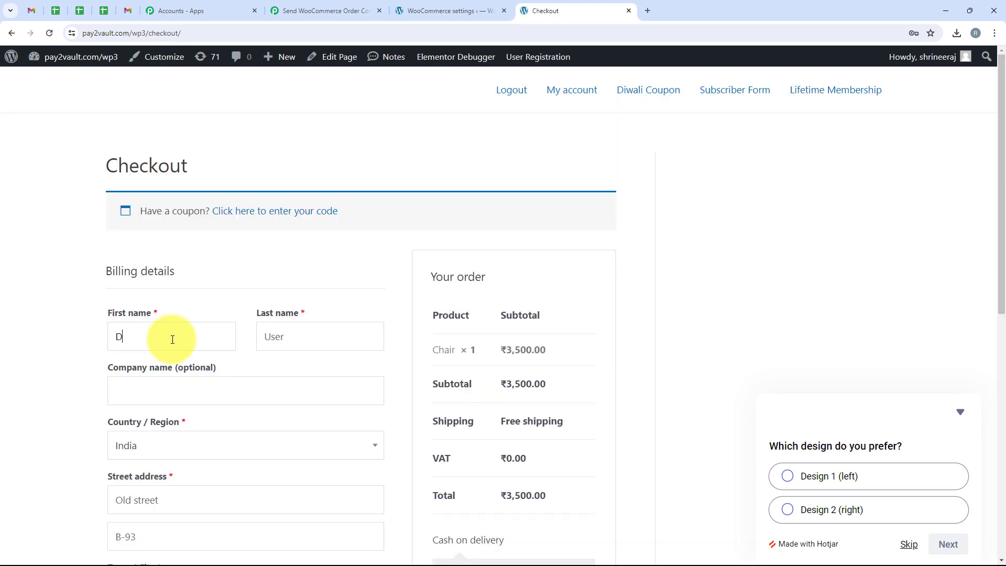
text(Demo)
scroll(221, 382, down, 5)
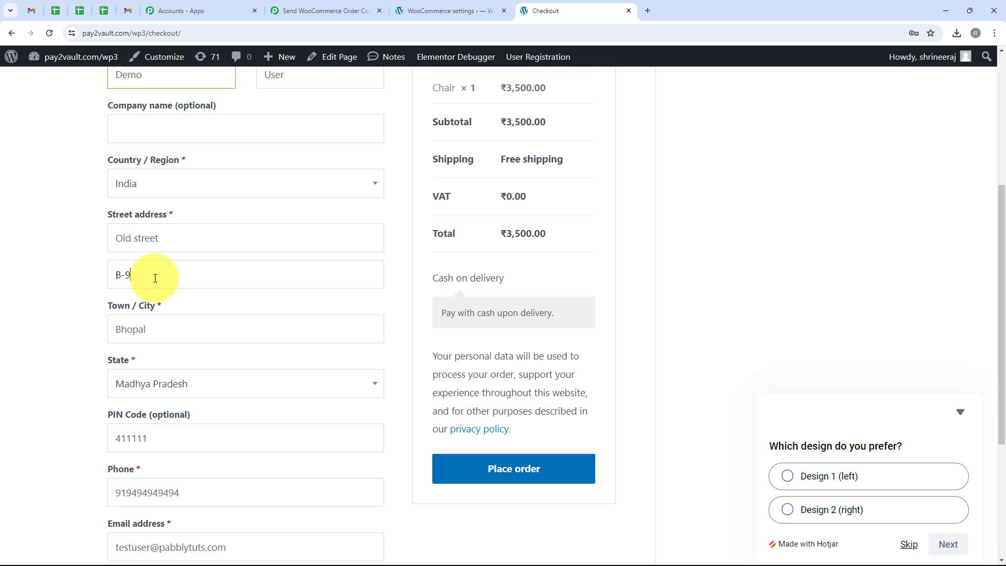
double_click(127, 243)
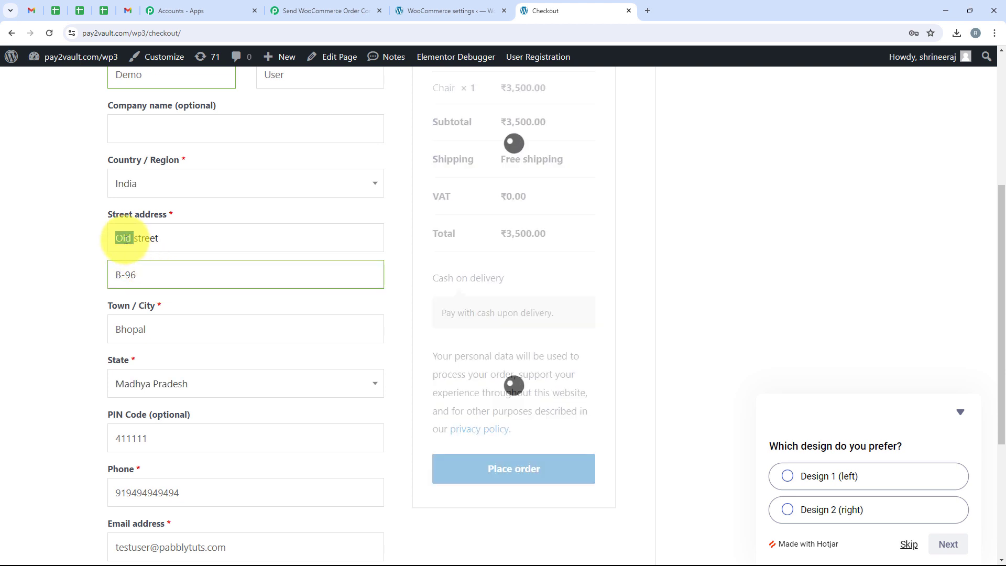
text(New)
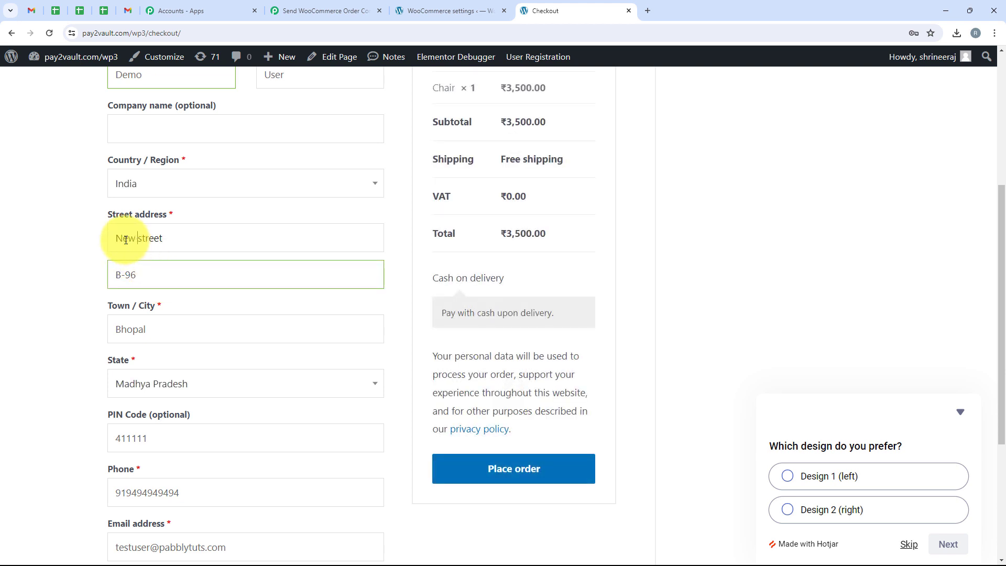
scroll(126, 240, down, 4)
scroll(234, 225, up, 1)
- Set the state to Maharashtra and replace the city Bhopal with Mumbai
click(231, 222)
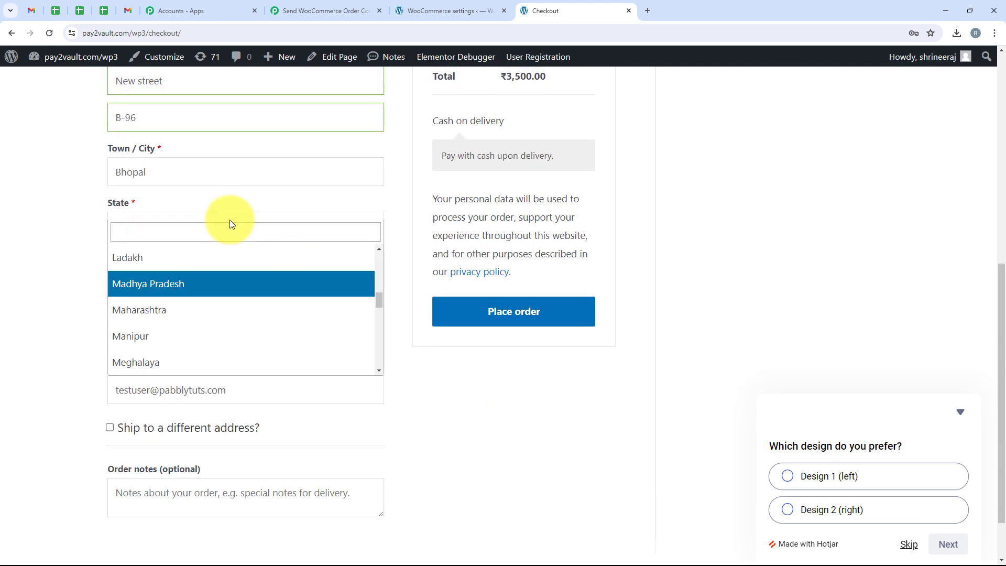
click(220, 311)
drag(117, 172, 164, 180)
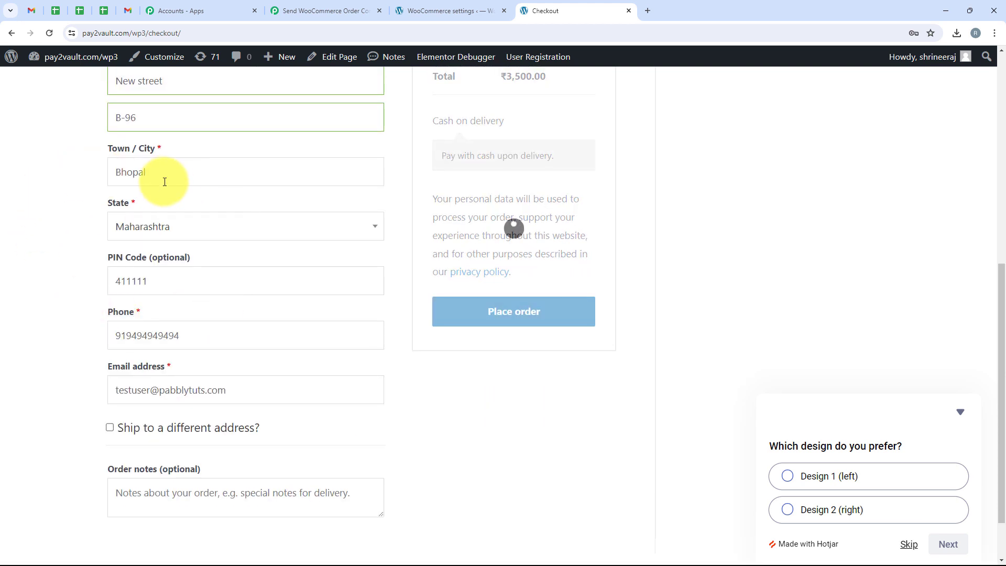
key(BackSpace)
text(M)
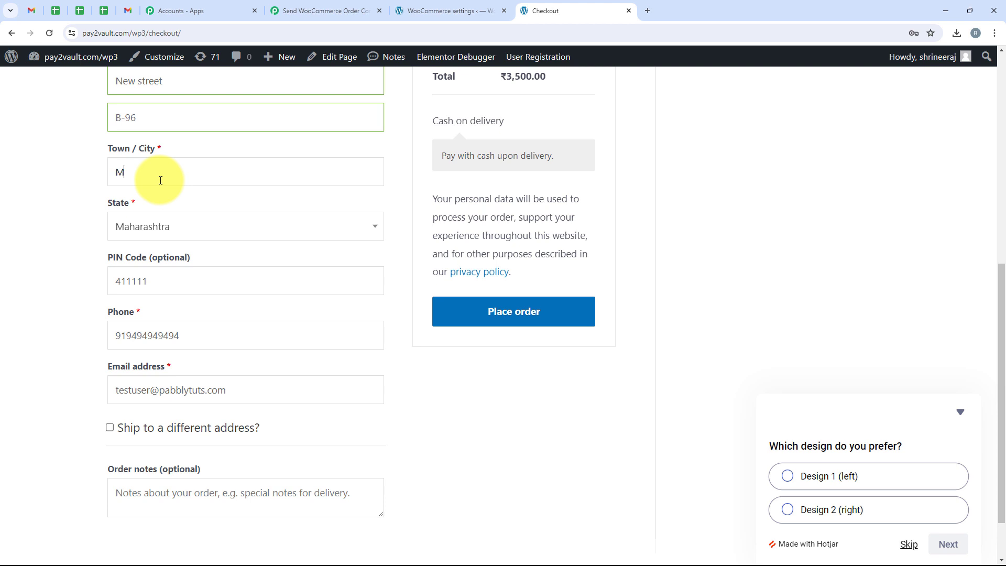
text(umbai)
click(101, 209)
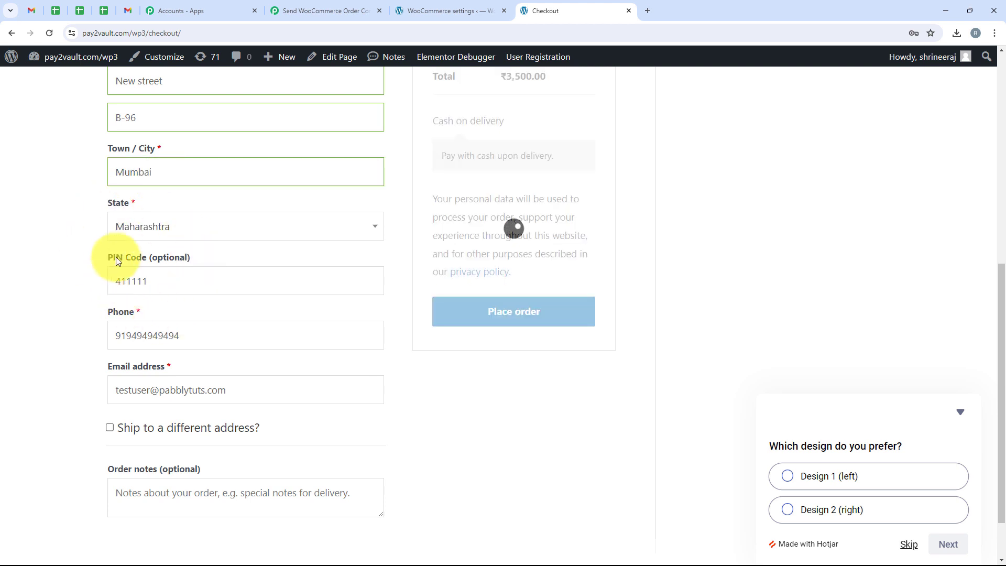
- Enter a new billing phone number and change the username part of the e-mail address
scroll(132, 289, down, 1)
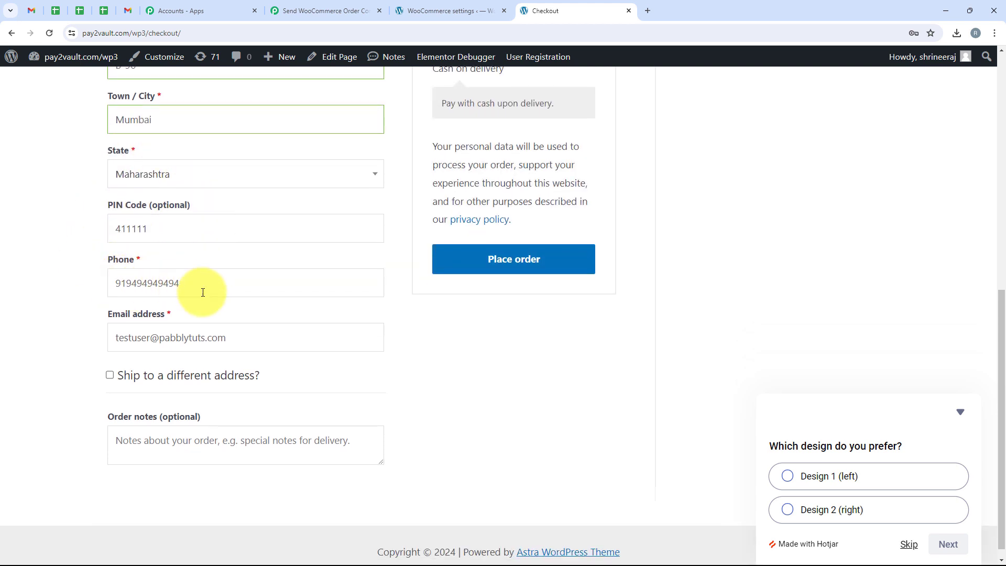
drag(202, 287, 123, 283)
text(18888888888)
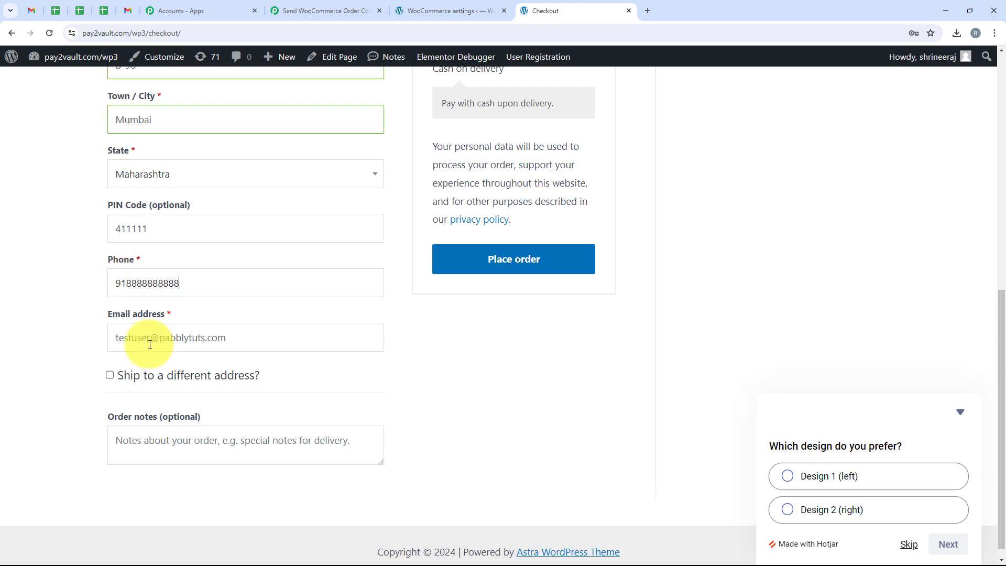
drag(151, 338, 111, 335)
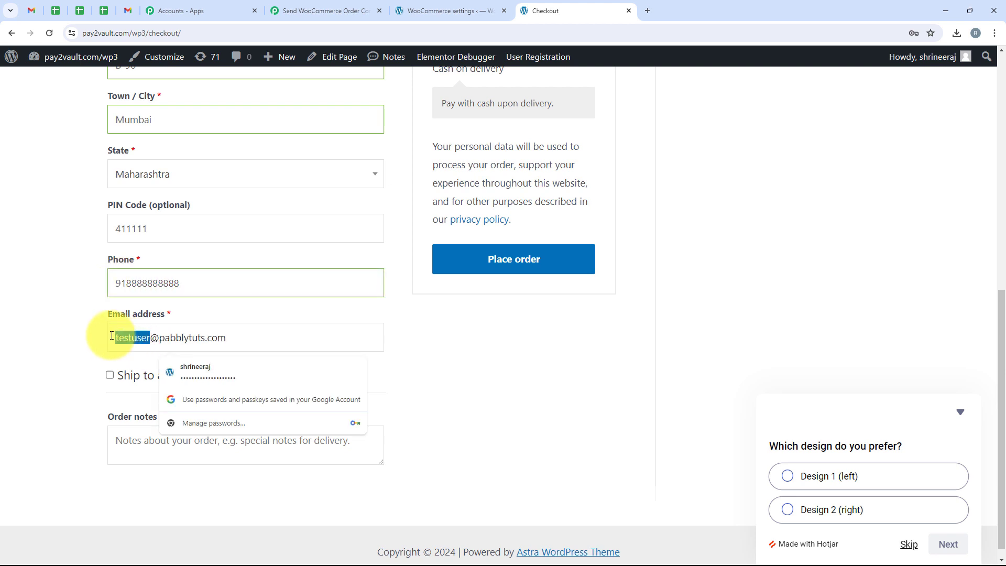
text(Demo)
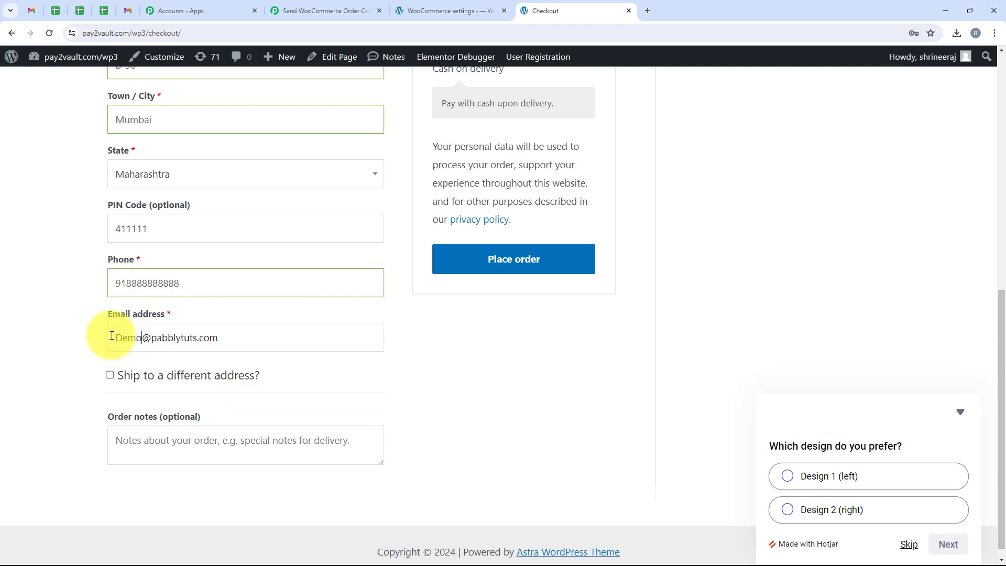
scroll(378, 324, up, 4)
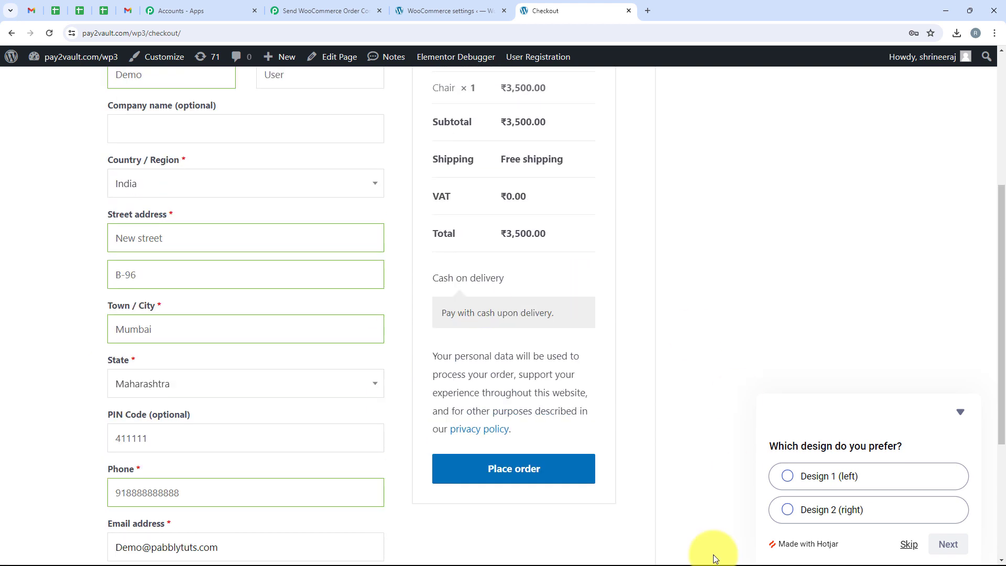
- Place the ₹3,500.00 Chair order and check the order-received message and order e-mail address
click(526, 467)
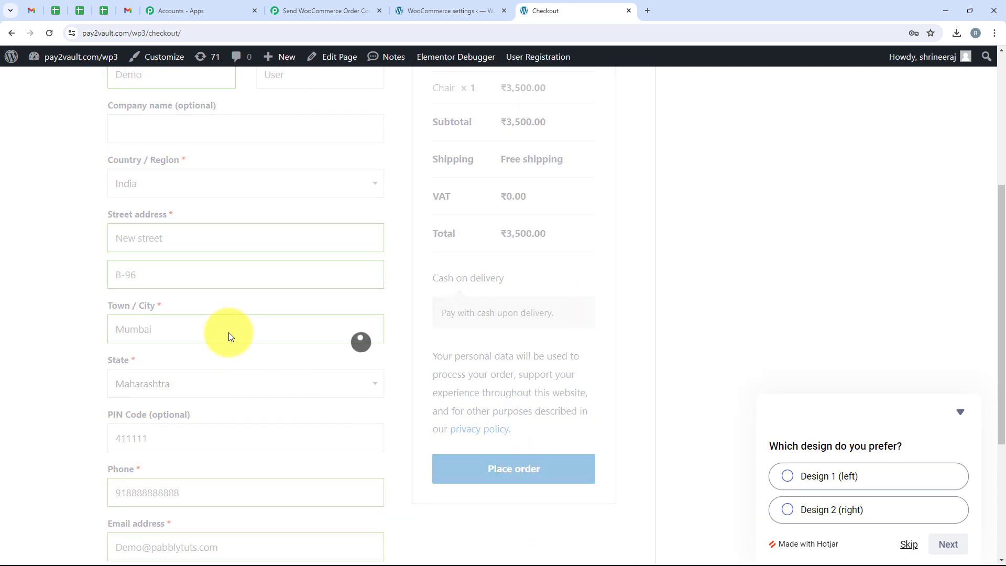
drag(95, 198, 285, 203)
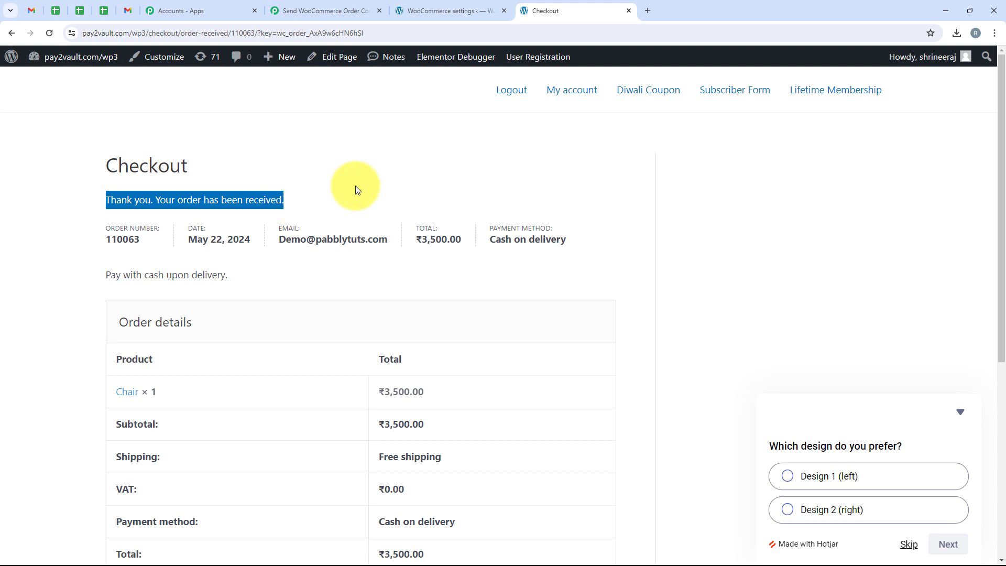
click(411, 178)
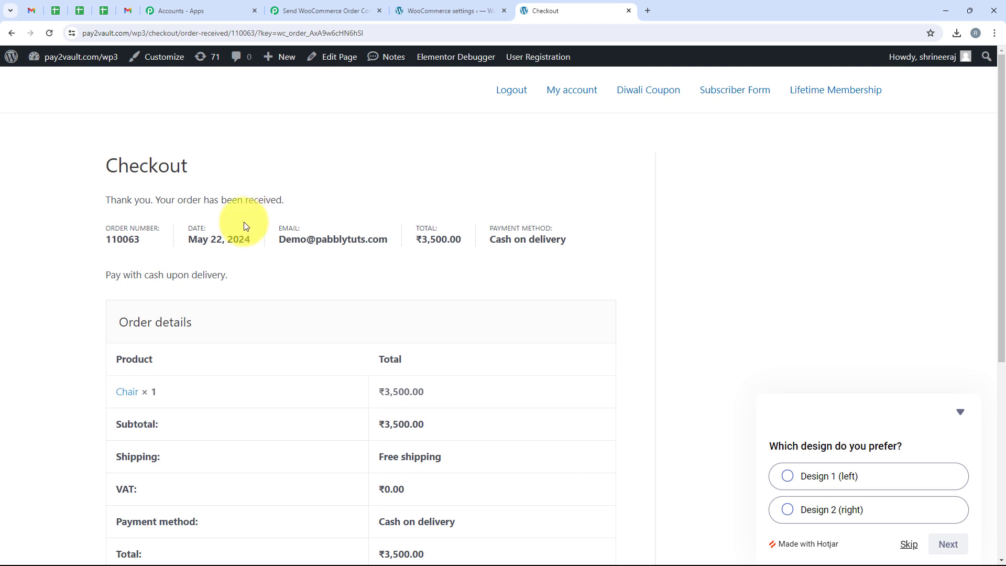
drag(277, 239, 391, 245)
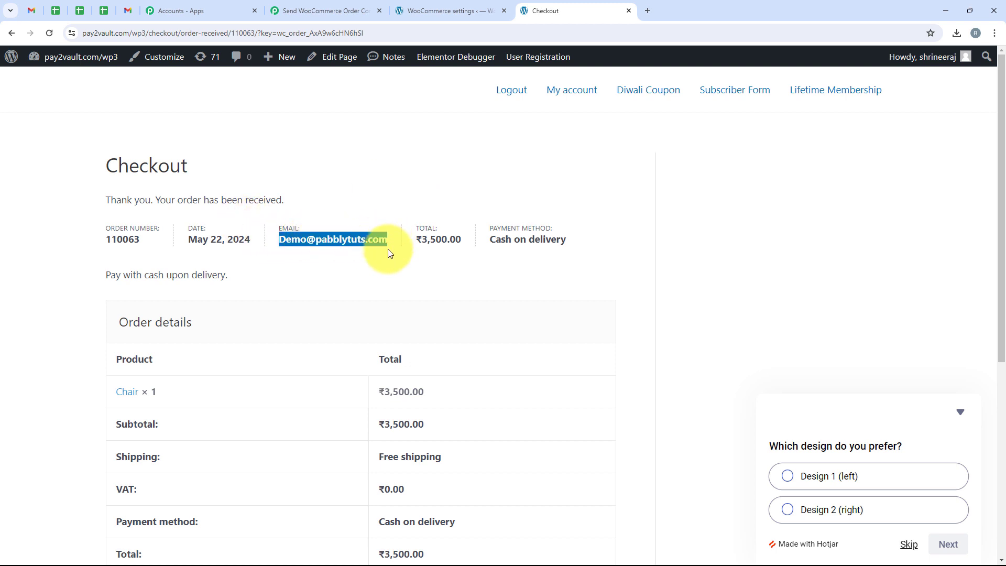
click(369, 271)
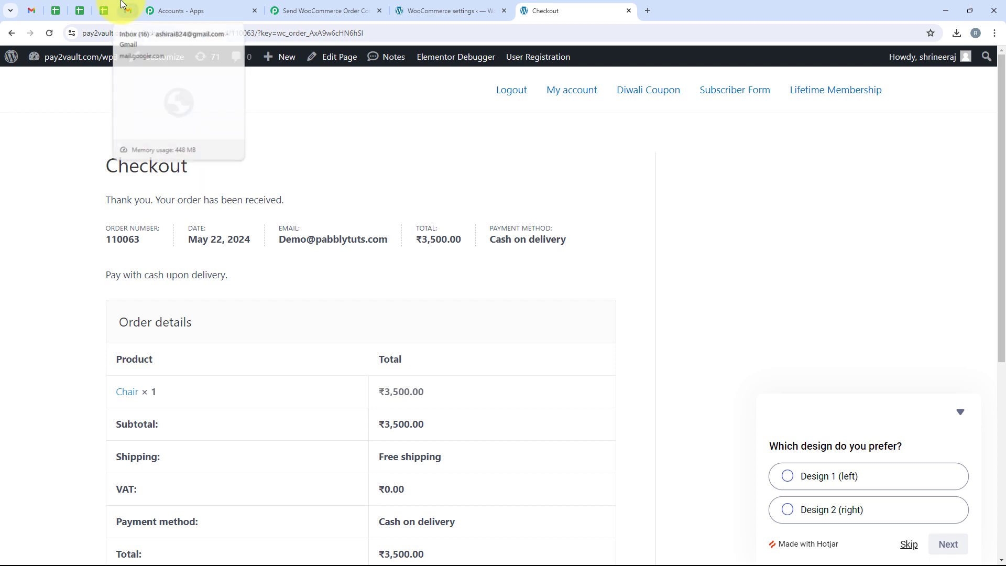
- Refresh Gmail, open the new order email, and check its Mumbai delivery address and order number
click(127, 11)
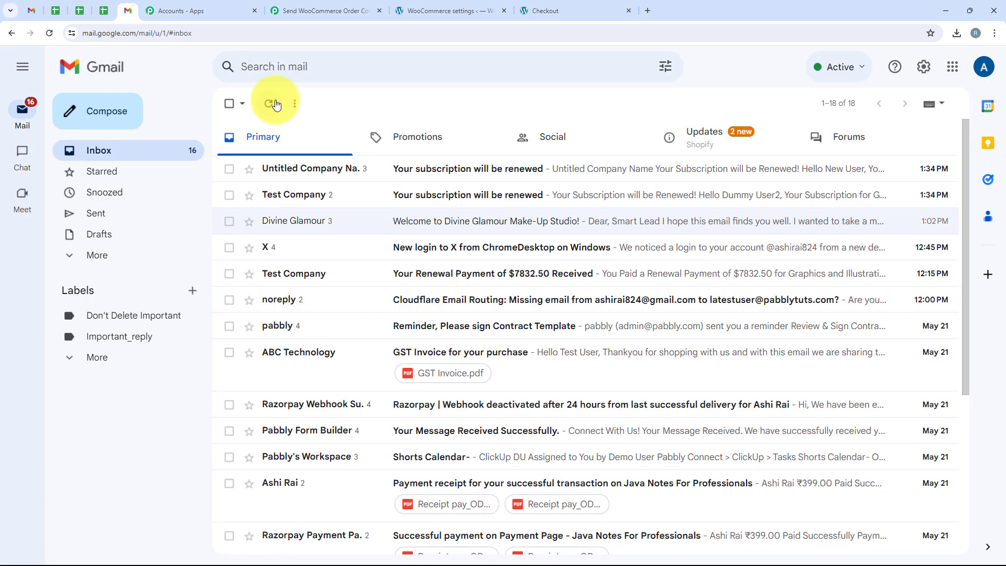
click(276, 104)
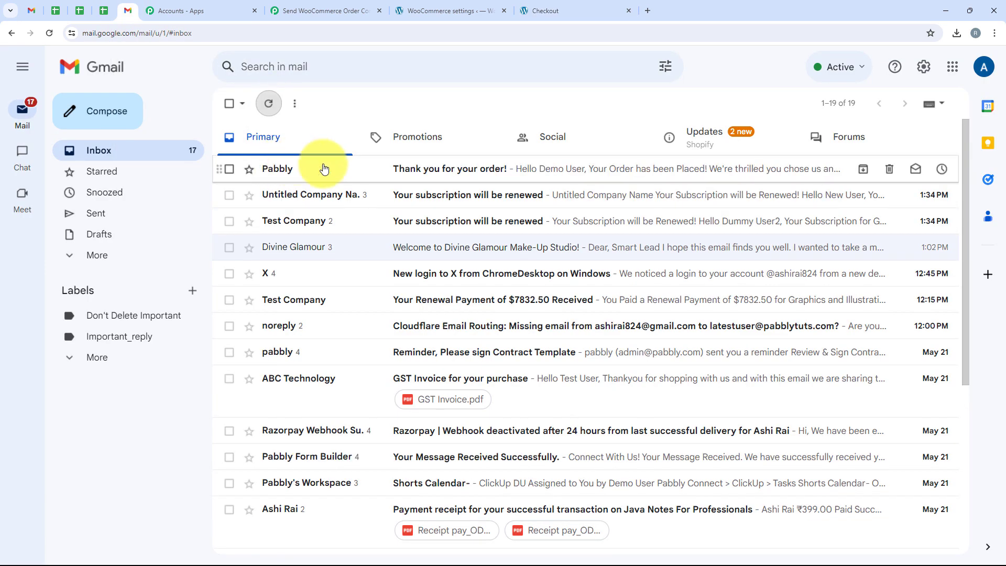
click(538, 177)
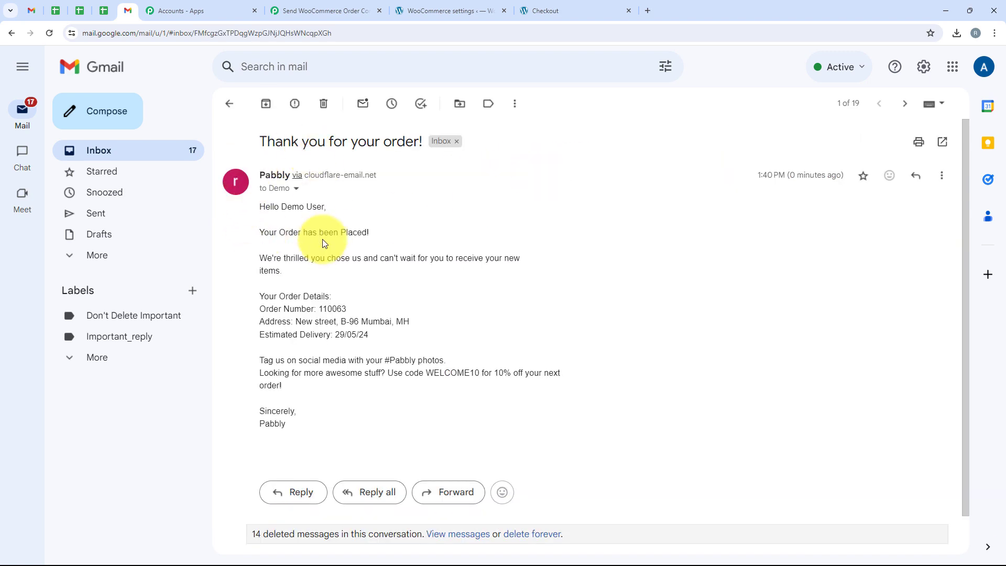
scroll(322, 243, down, 2)
scroll(322, 250, up, 2)
drag(281, 206, 326, 208)
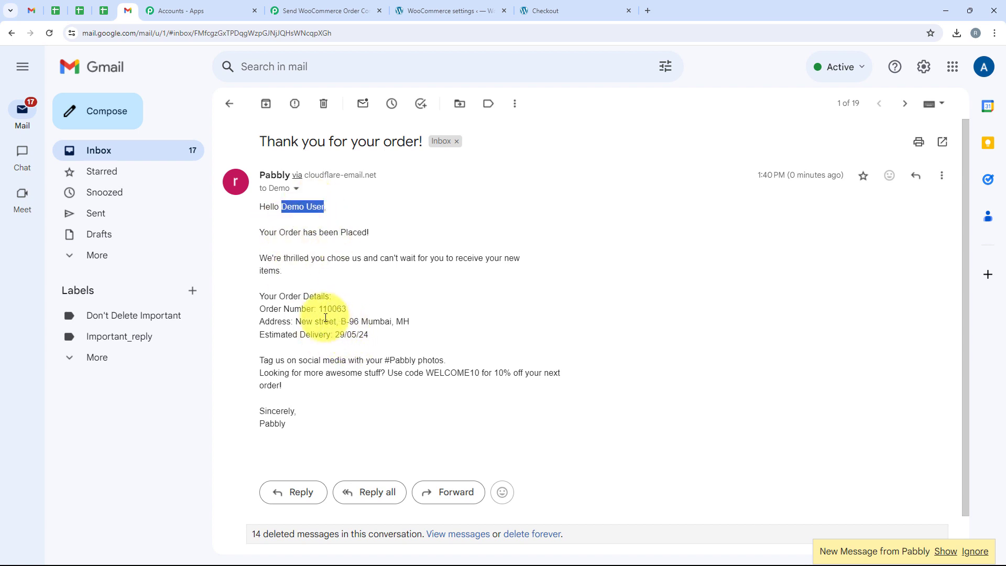
drag(296, 320, 435, 319)
double_click(340, 311)
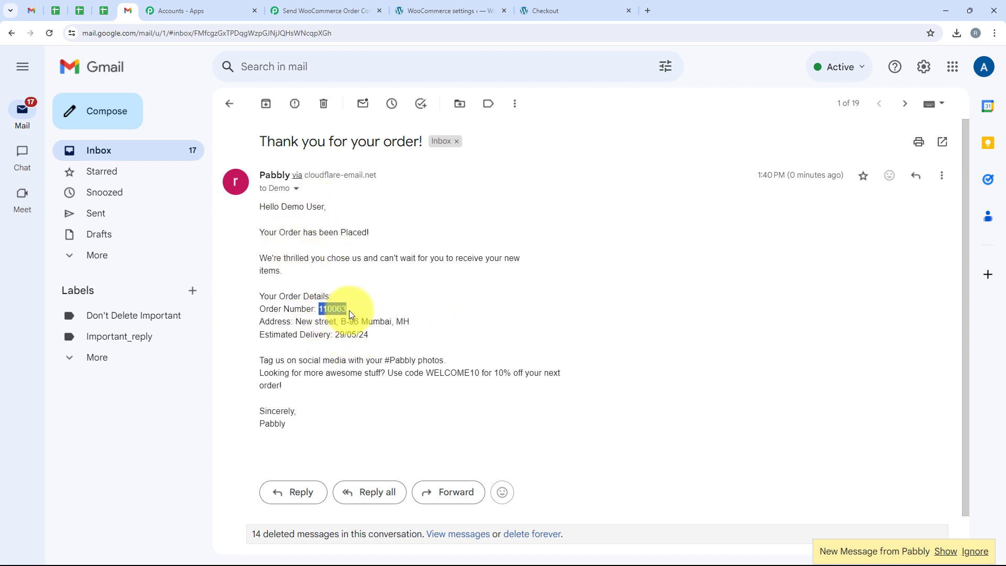
click(366, 369)
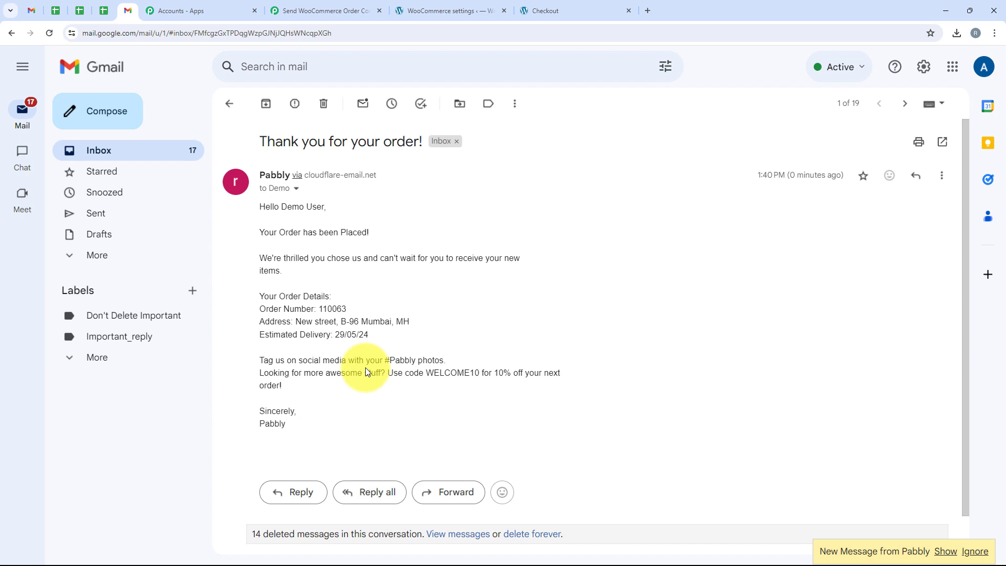
- Compare the confirmation email with the workflow, ending on the switched-on Pabbly workflow editor
click(322, 10)
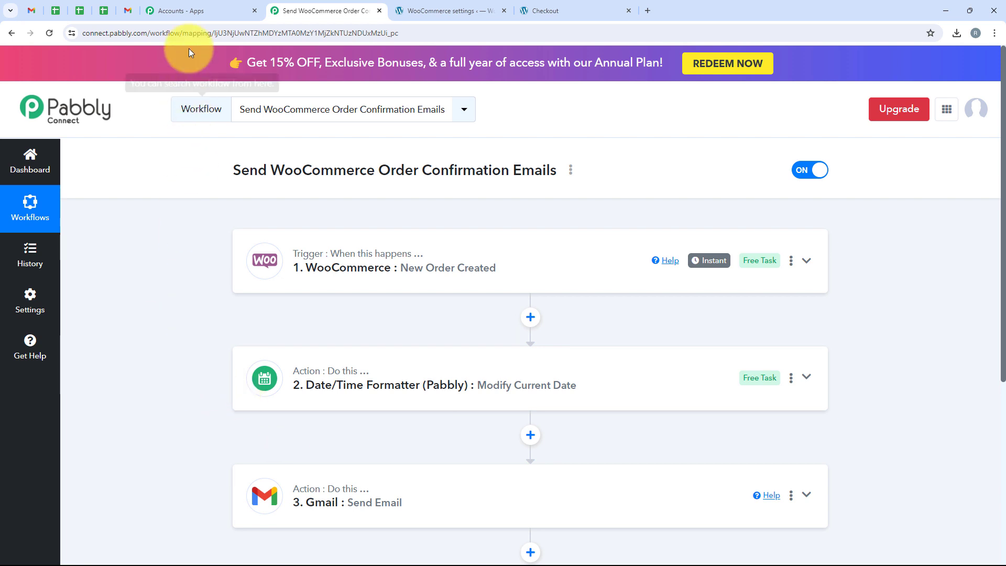
click(129, 11)
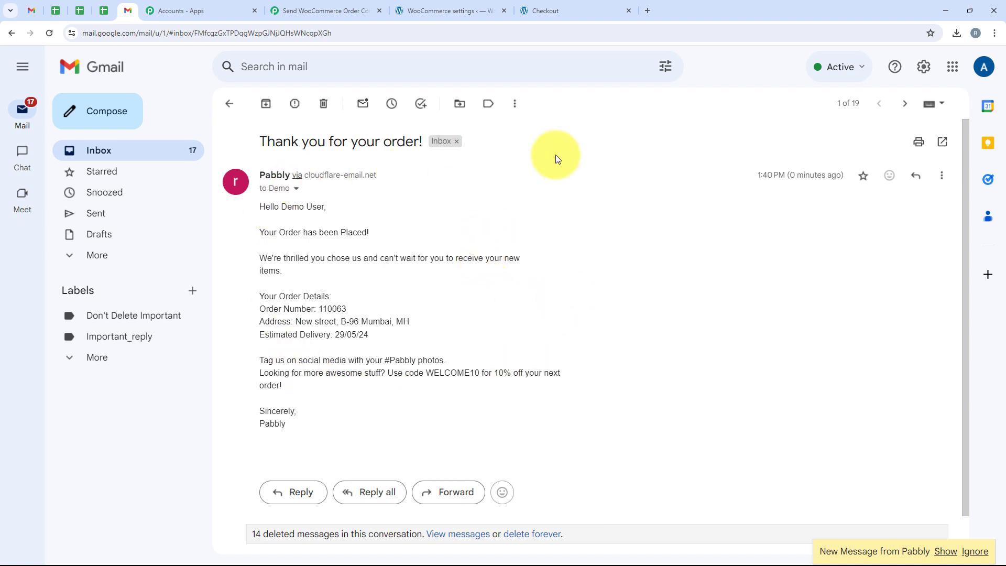
click(288, 10)
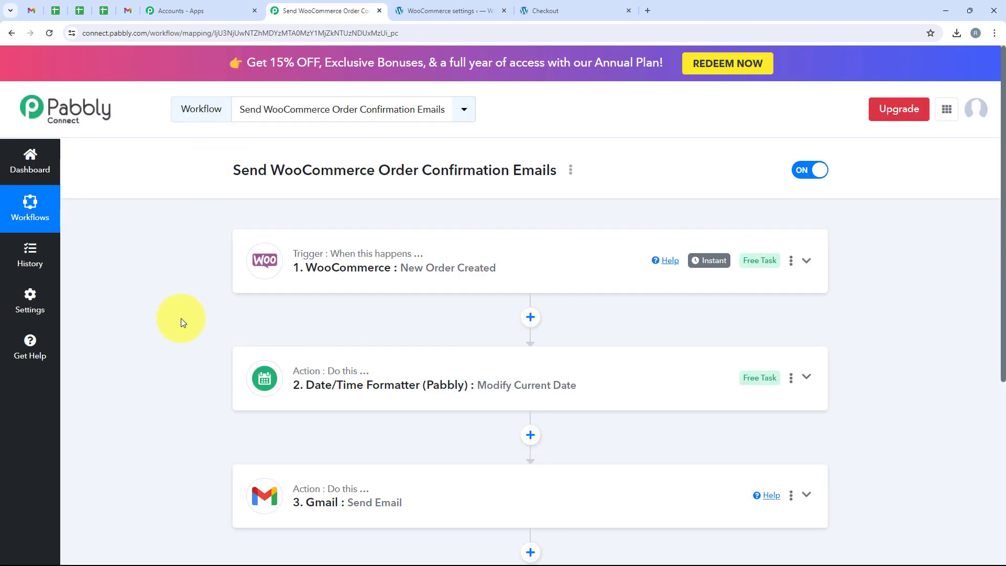